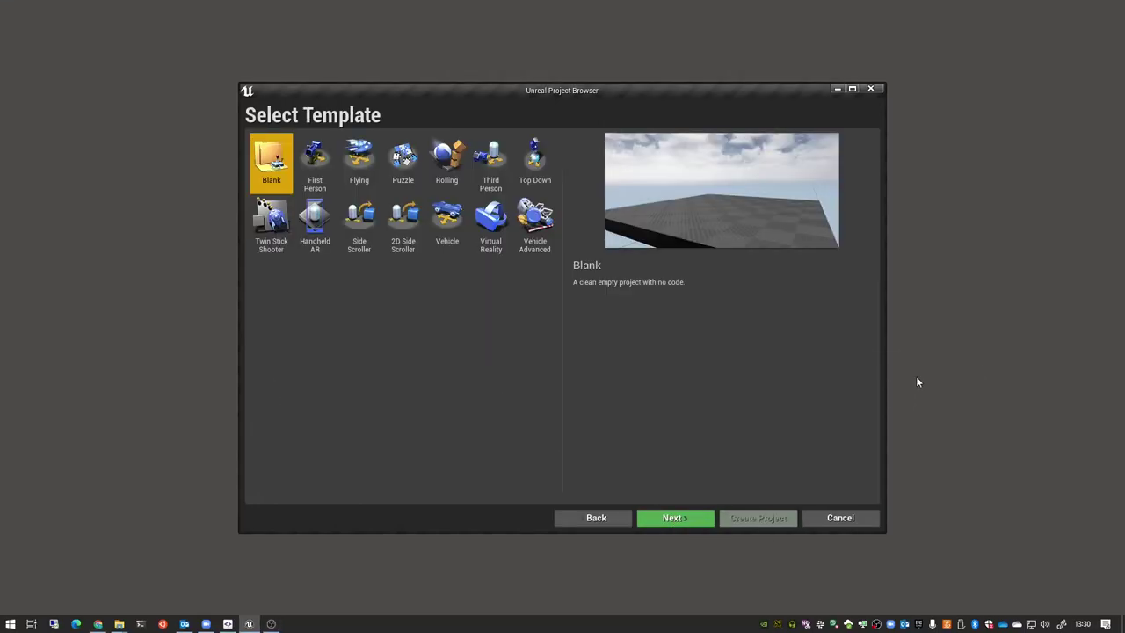
Step: Pick a template in the Project Browser and open TPSDemoMai's ThirdPersonExampleMap in the editor
left_click(447, 164)
left_click(673, 517)
type("TPSDemoMai")
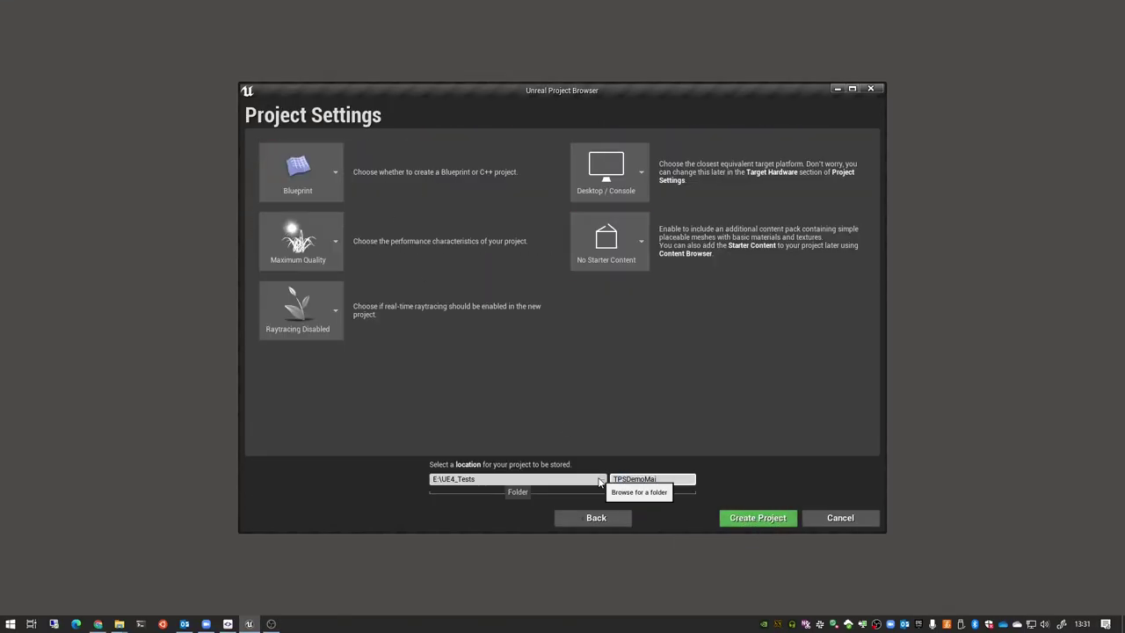
key("Return")
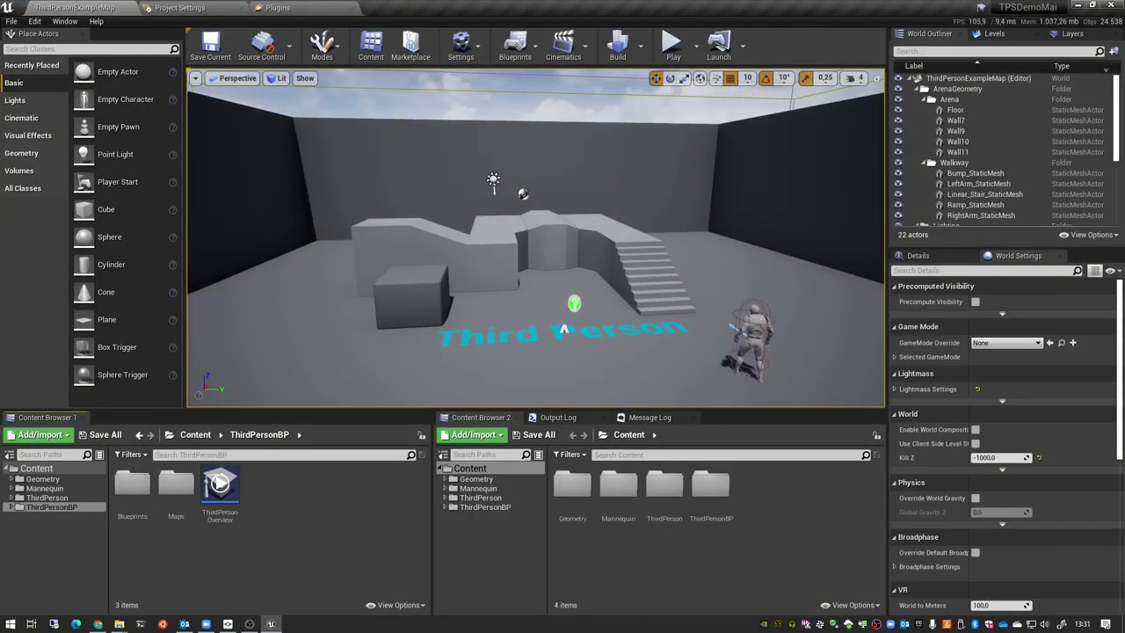
Step: From the launcher's Library vault, add Movement Animset Pro to the TPSDemoMai project
left_click(918, 623)
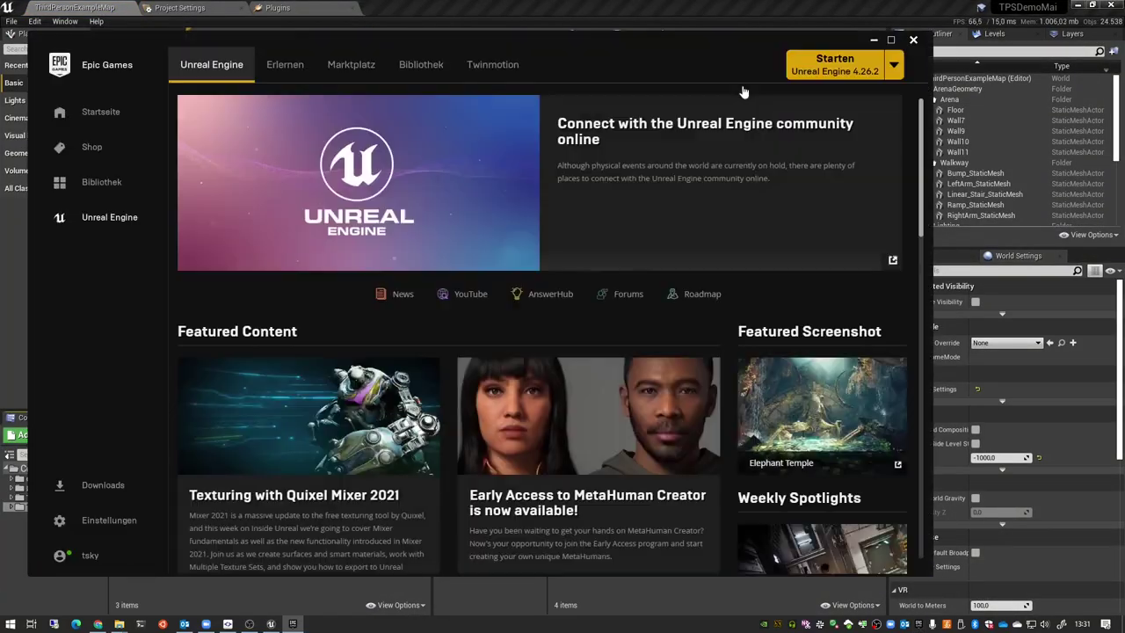
left_click(421, 64)
left_click_drag(920, 352, 918, 96)
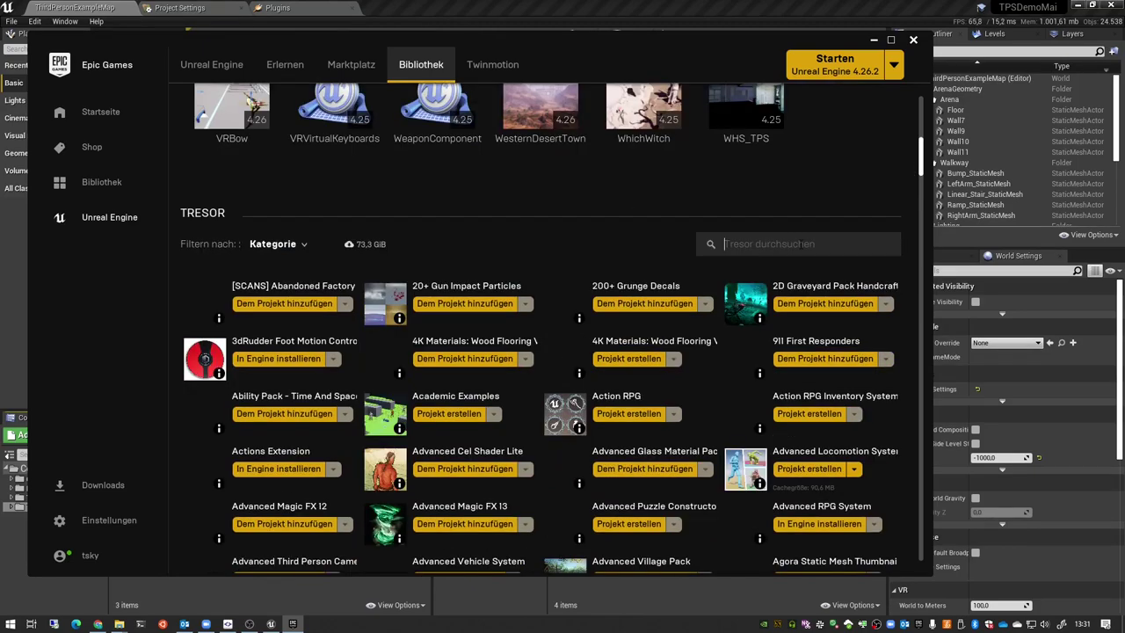
left_click(844, 244)
type("movement")
left_click(457, 303)
type("mai")
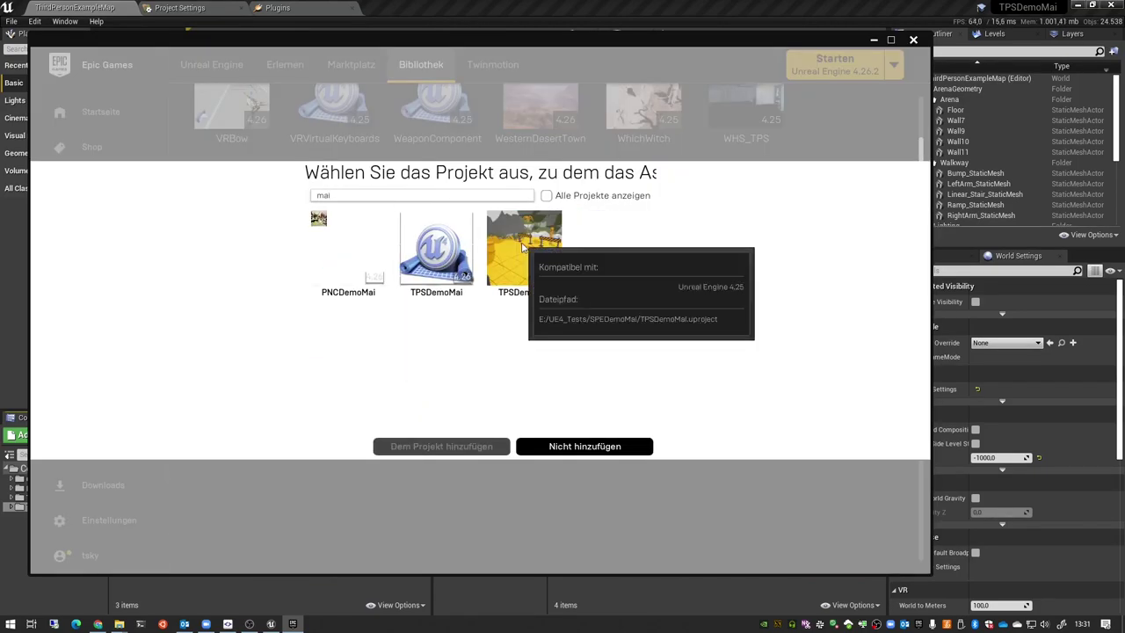
left_click(436, 248)
left_click(441, 446)
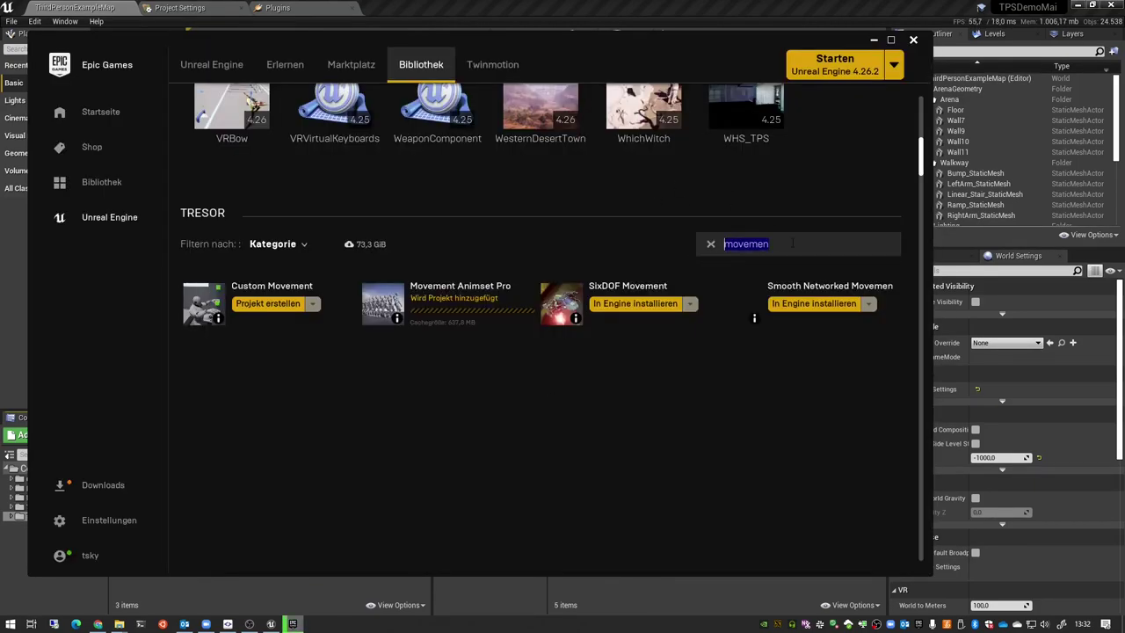
Step: Add the POLYGON MINI fantasy character pack to TPSDemoMai
type("polygon")
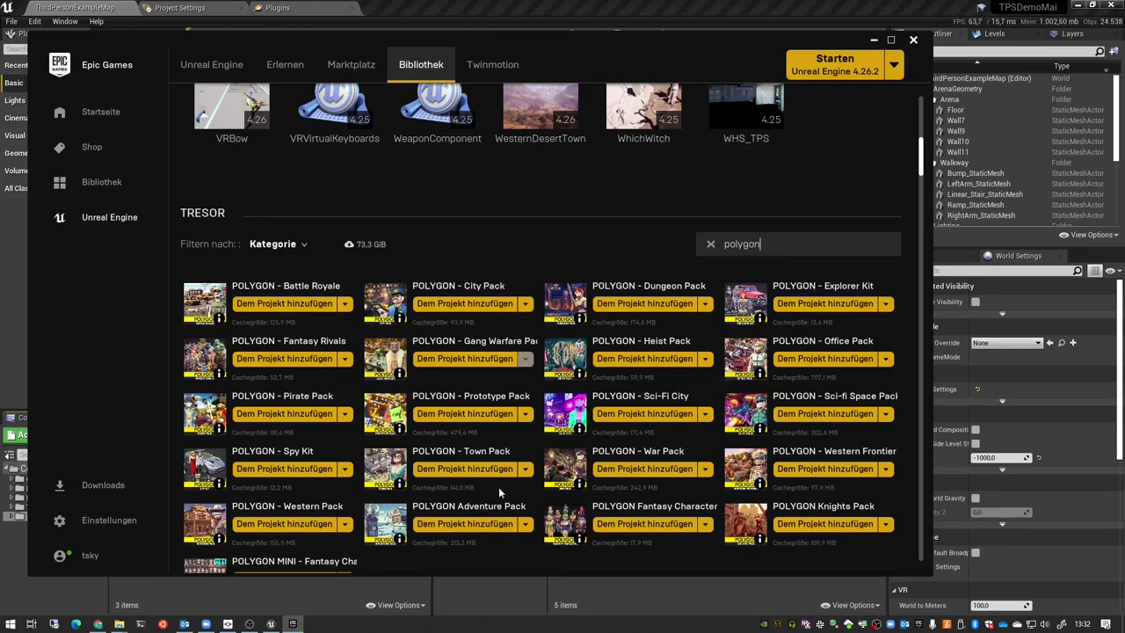
scroll(498, 492, "down", 1)
left_click(282, 516)
type("mai")
left_click(436, 252)
left_click(441, 446)
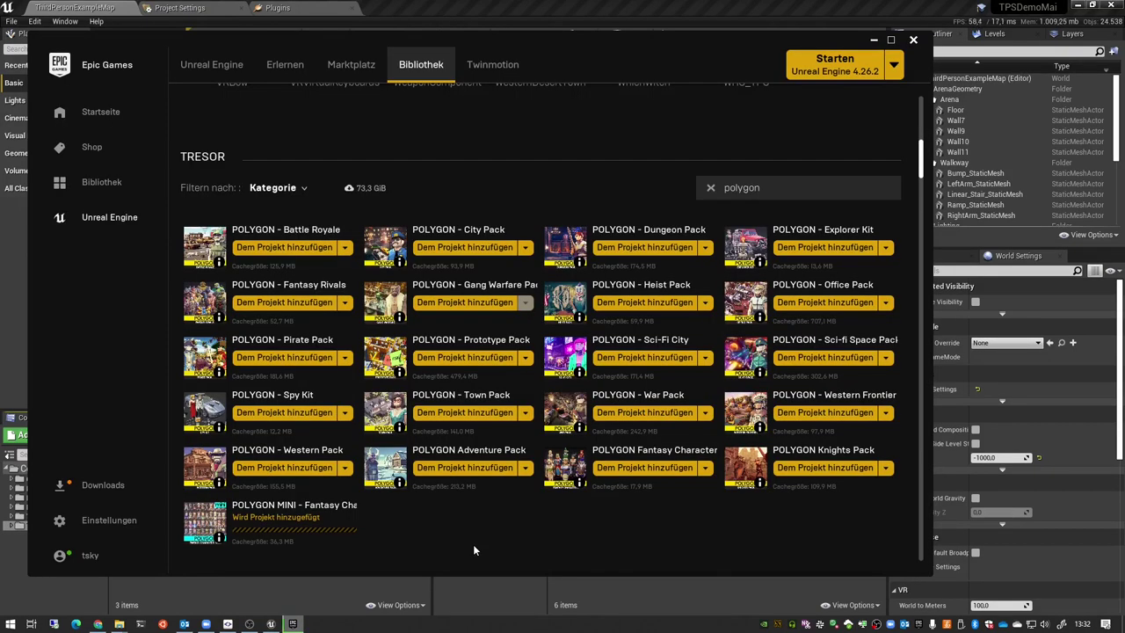
Step: Add POLYGON - Prototype Pack to TPSDemoMai and close the launcher
left_click(463, 357)
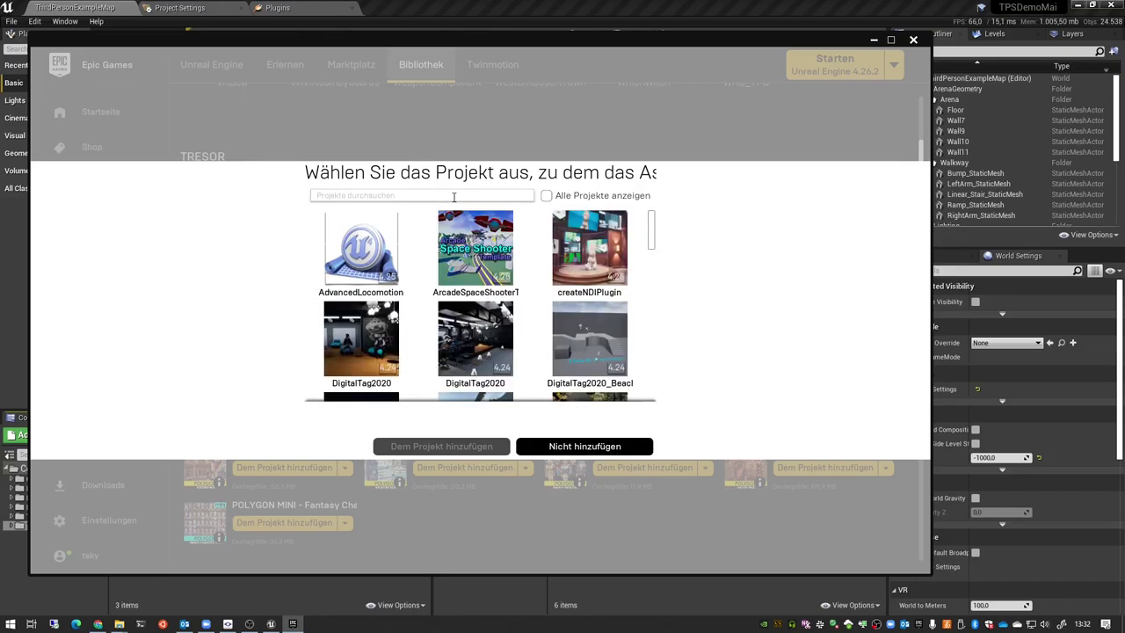
type("mai")
left_click(424, 274)
left_click(441, 445)
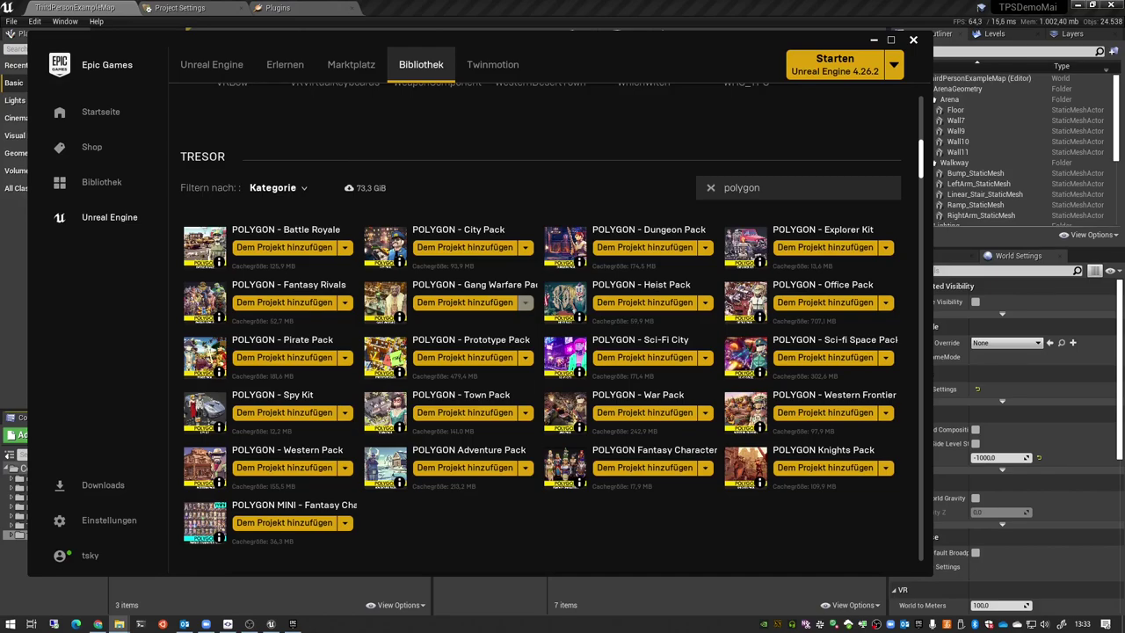
left_click(944, 387)
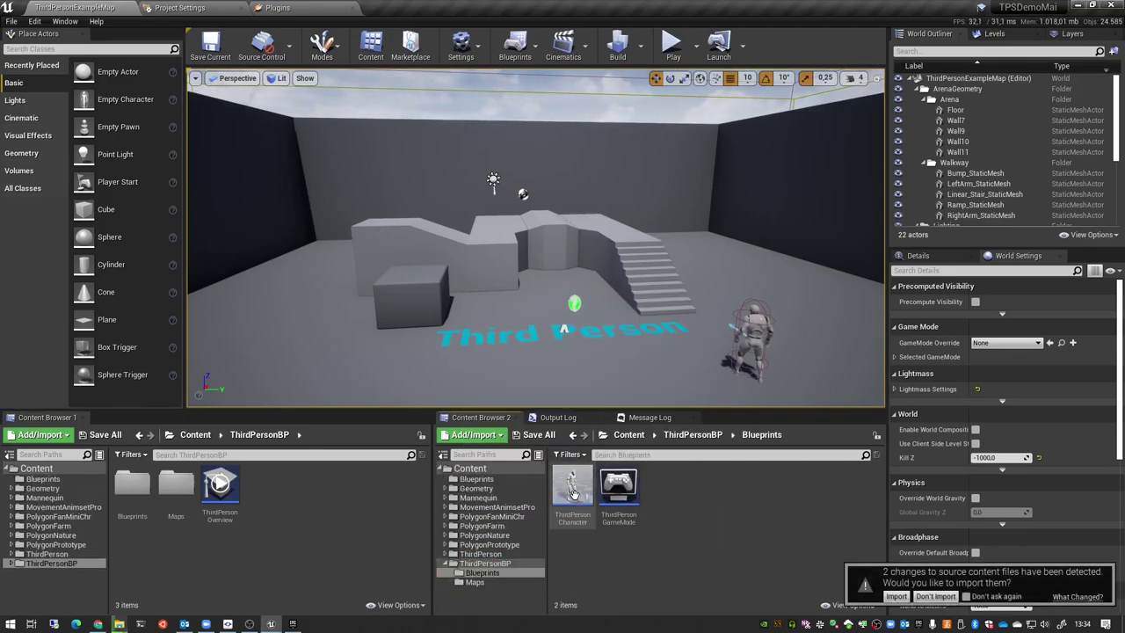
Step: Rename the copied character to CHR_Player and copy the third-person game mode as GM_Game
key("F2")
type("CHR_Player")
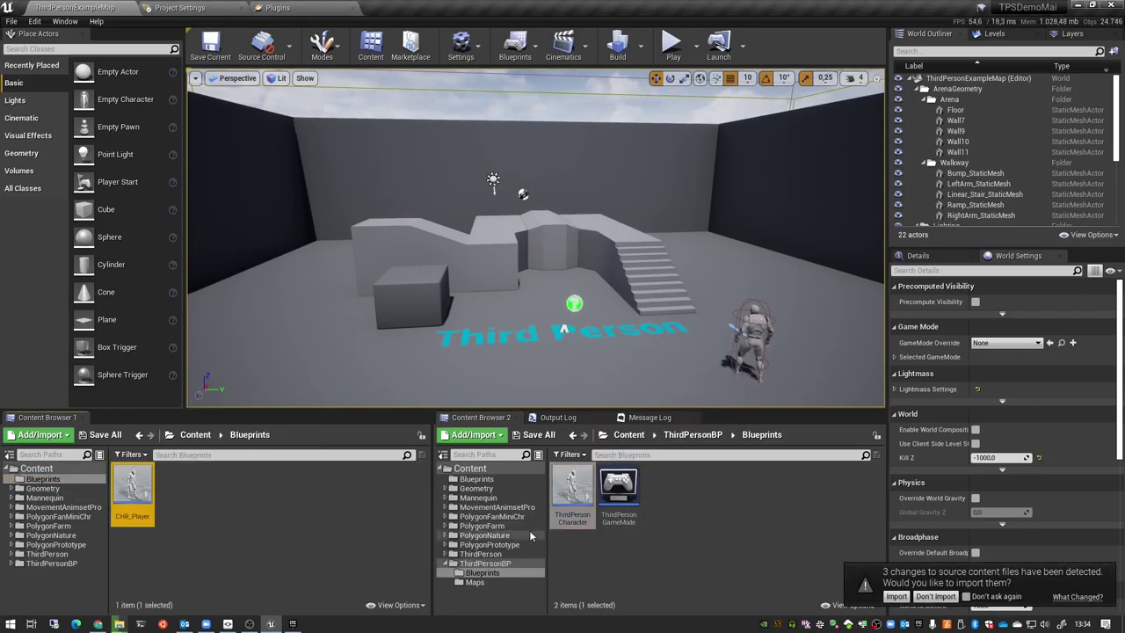
key("Return")
left_click_drag(619, 492, 374, 503)
left_click(401, 530)
type("GM_Game")
key("Return")
Step: Set GM_Game as the level's GameMode Override and make CHR_Player its Default Pawn Class
left_click_drag(175, 487, 1006, 342)
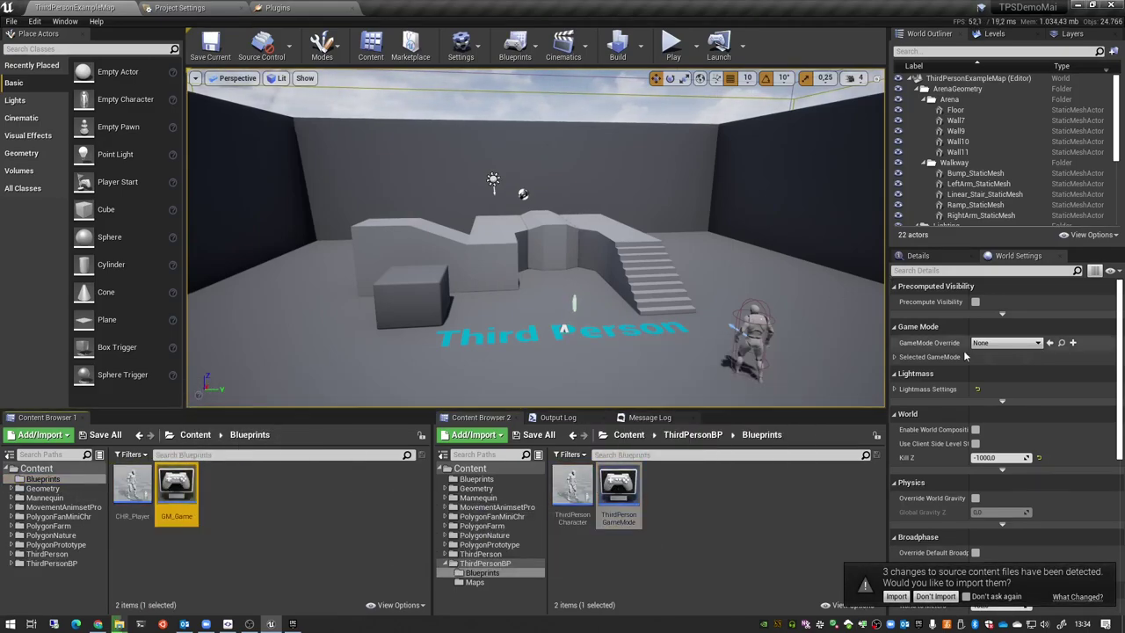
left_click(105, 434)
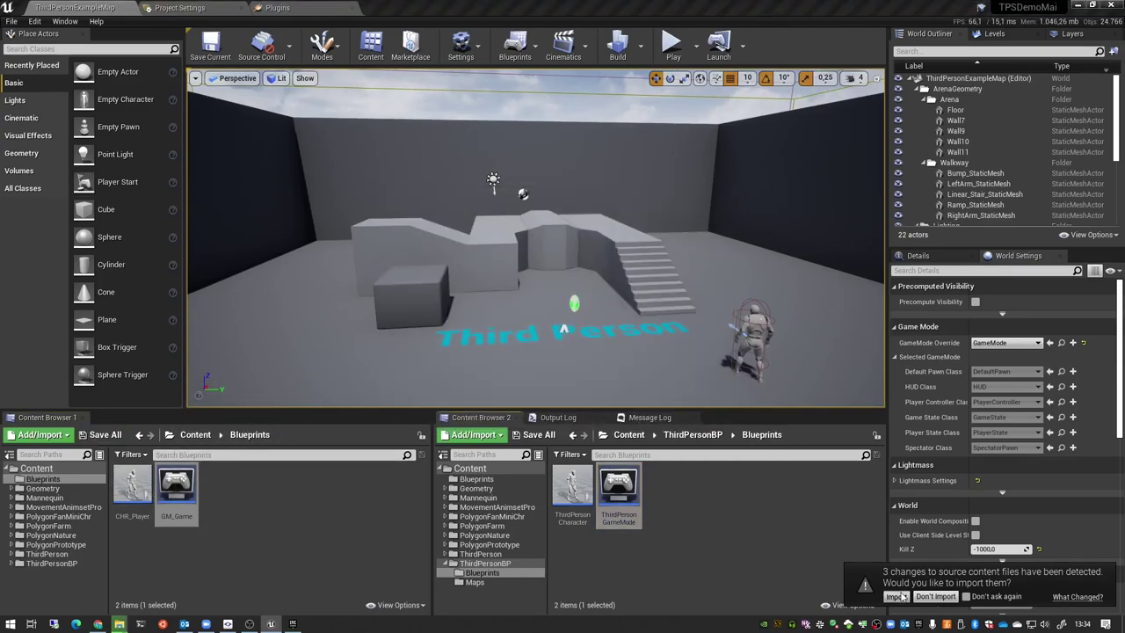
left_click(1061, 342)
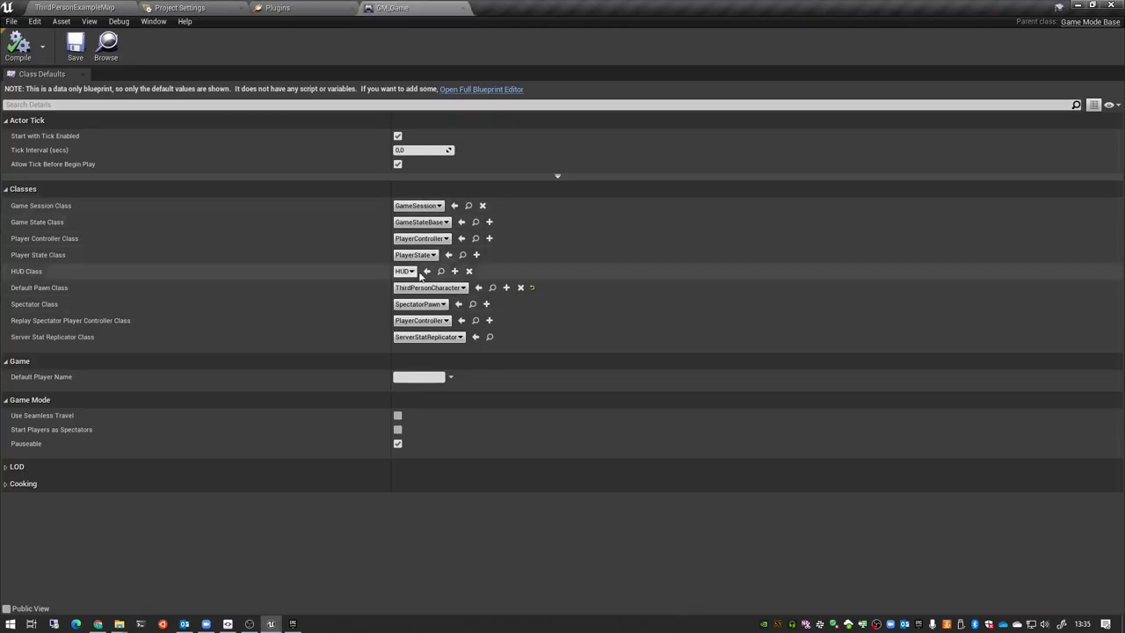
left_click(416, 287)
left_click(452, 333)
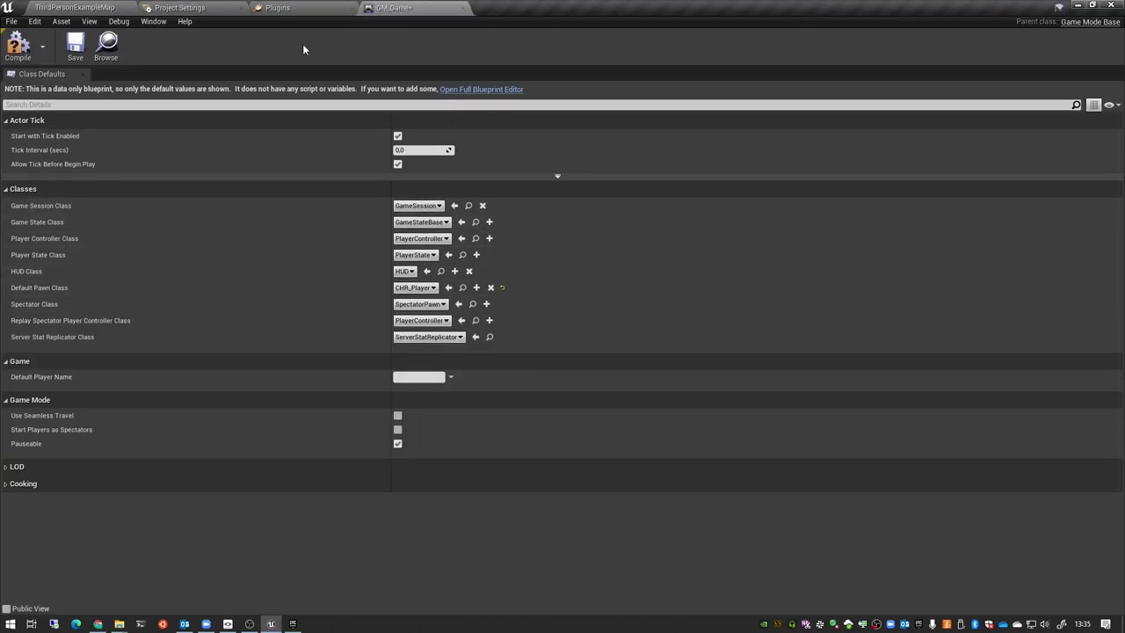
Step: Close GM_Game and confirm the UE4_Mannequin skeleton uses the Humanoid rig
middle_click(375, 9)
left_click(66, 507)
double_click(225, 483)
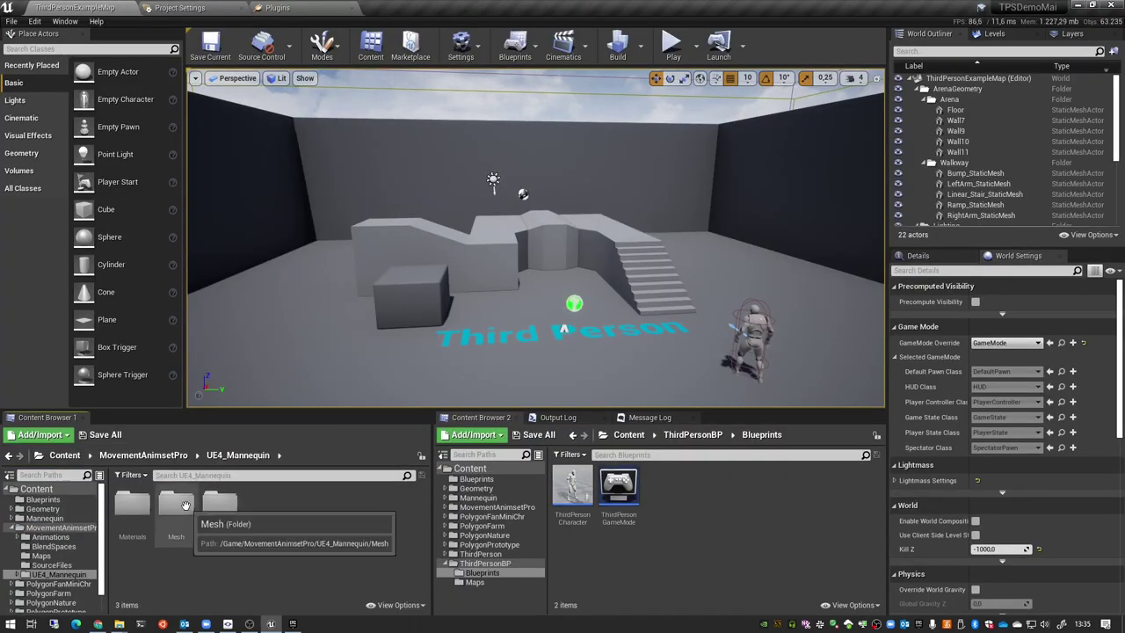
double_click(175, 483)
double_click(214, 483)
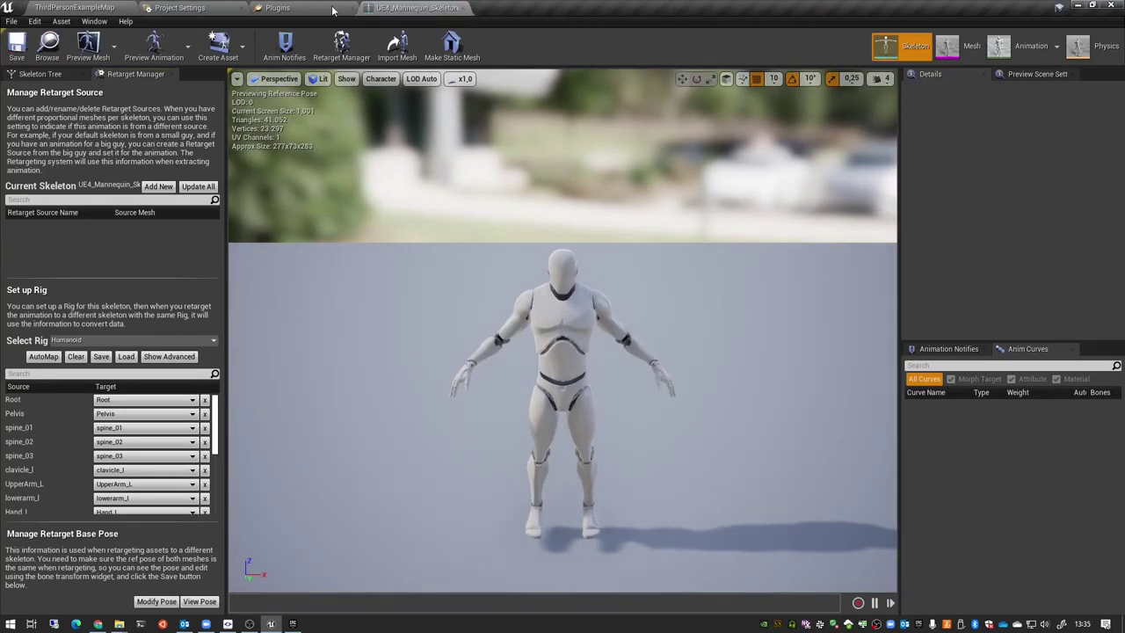
middle_click(413, 8)
Step: Confirm SK_FantasyMiniCharacter's skeleton uses the Humanoid rig, then create a new folder in PolygonFanMiniChr
left_click(492, 515)
left_click(489, 554)
scroll(841, 533, "down", 2)
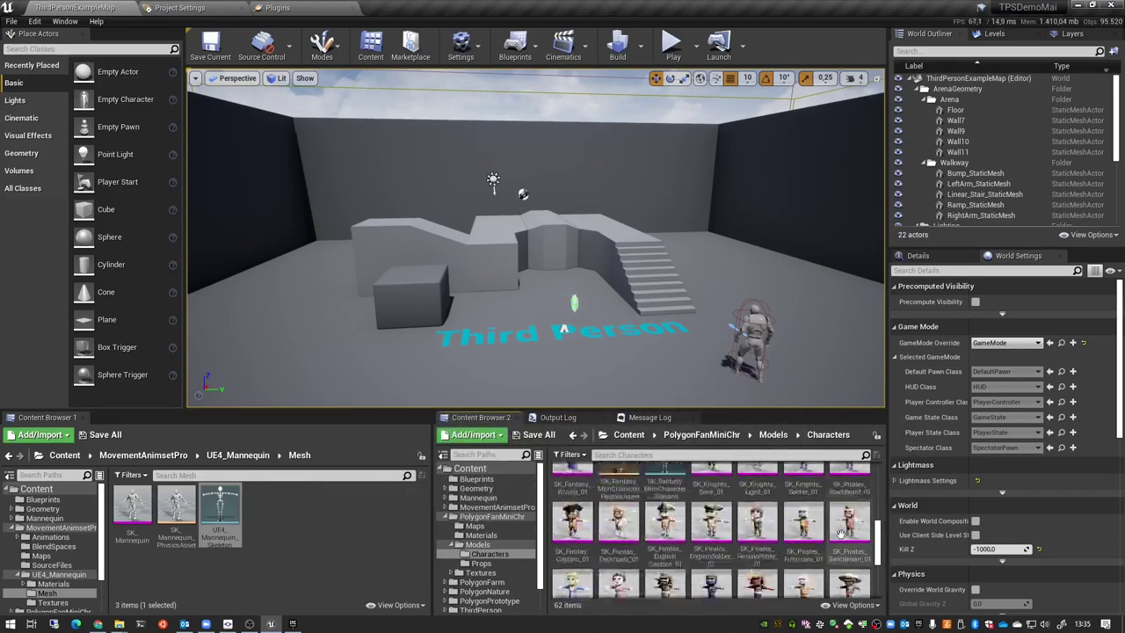
scroll(841, 533, "up", 2)
double_click(665, 484)
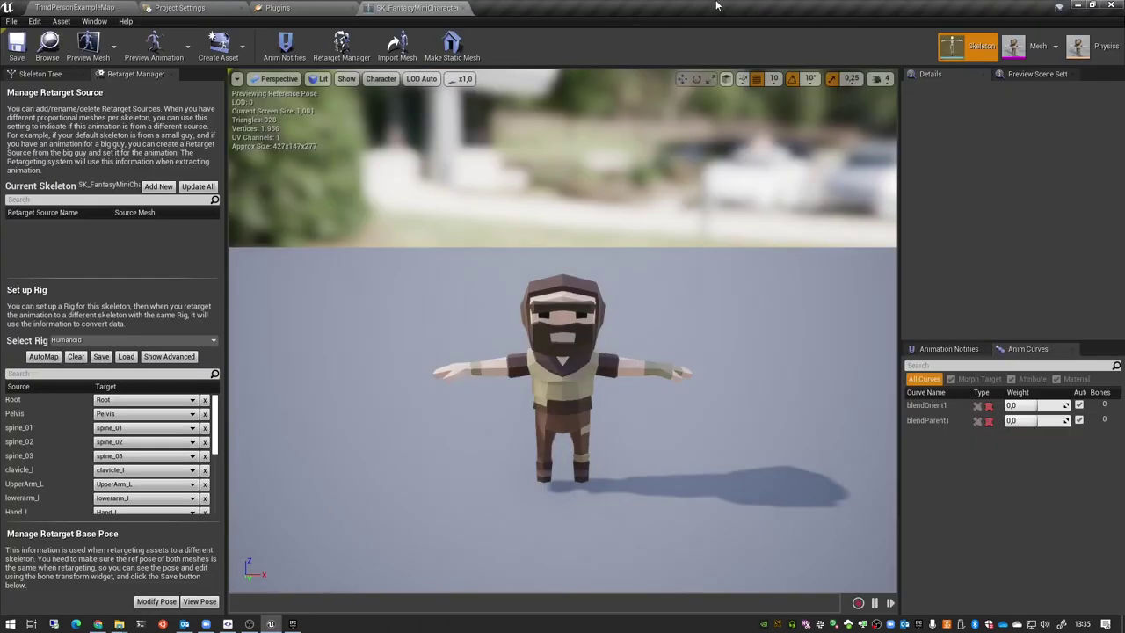
left_click(464, 8)
right_click(607, 562)
left_click(640, 194)
Step: Name the new folder Animations and create destination subfolders inside it
type("Ani")
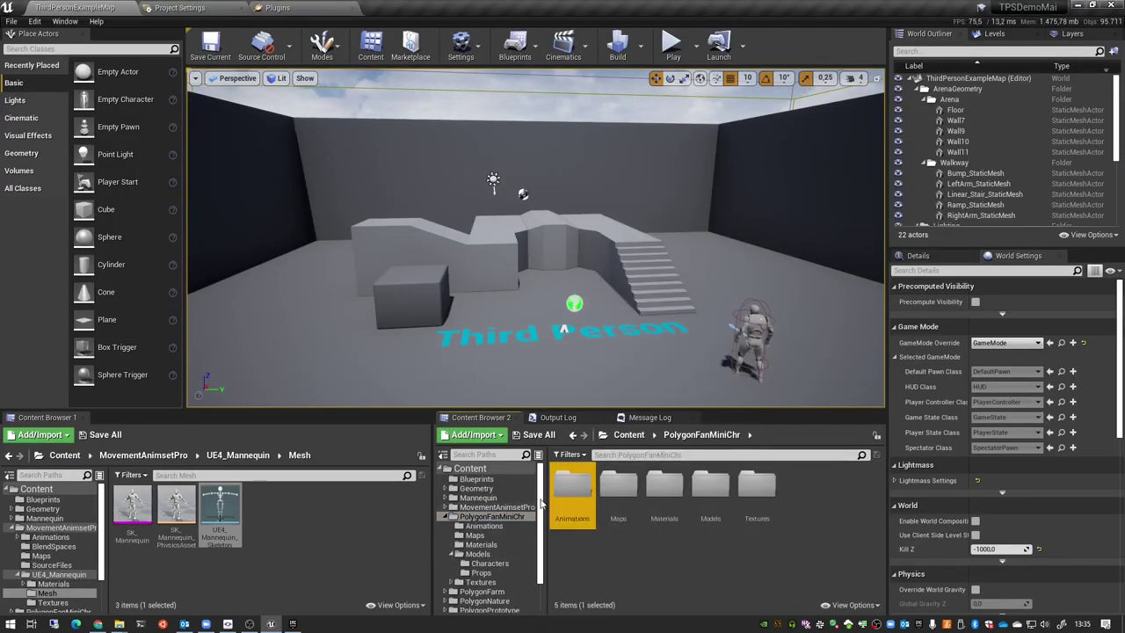
double_click(572, 492)
right_click(615, 527)
left_click(648, 180)
right_click(618, 502)
left_click(761, 187)
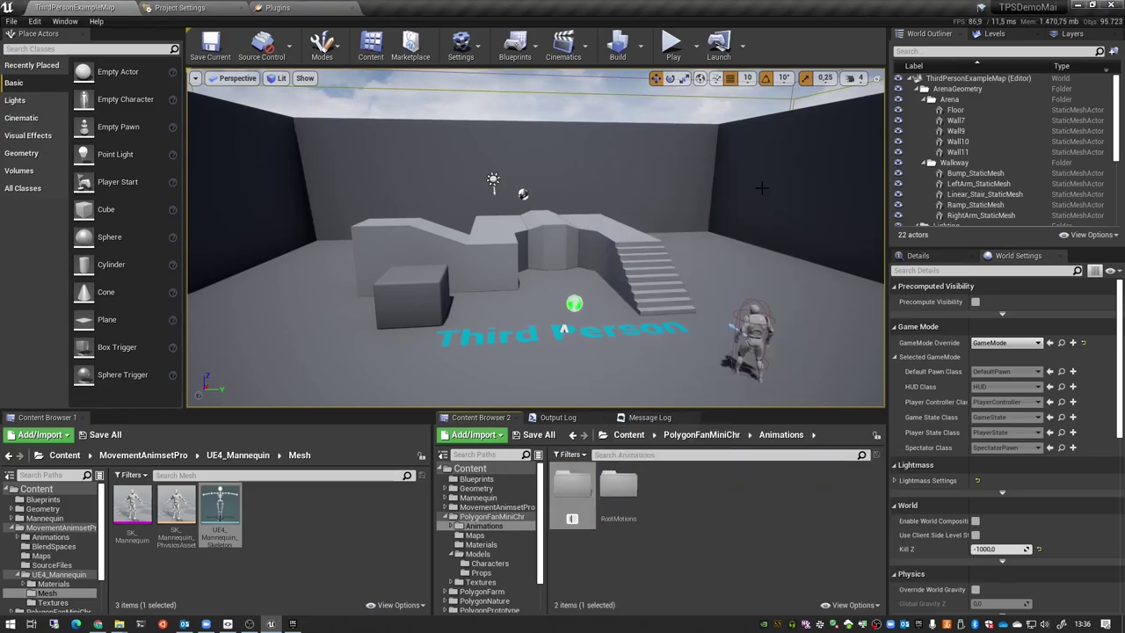
Step: Duplicate and retarget all RootMotion animations to the mini-character skeleton into the RootMotions folder
left_click(50, 536)
double_click(220, 492)
double_click(618, 488)
key("ctrl+a")
right_click(230, 518)
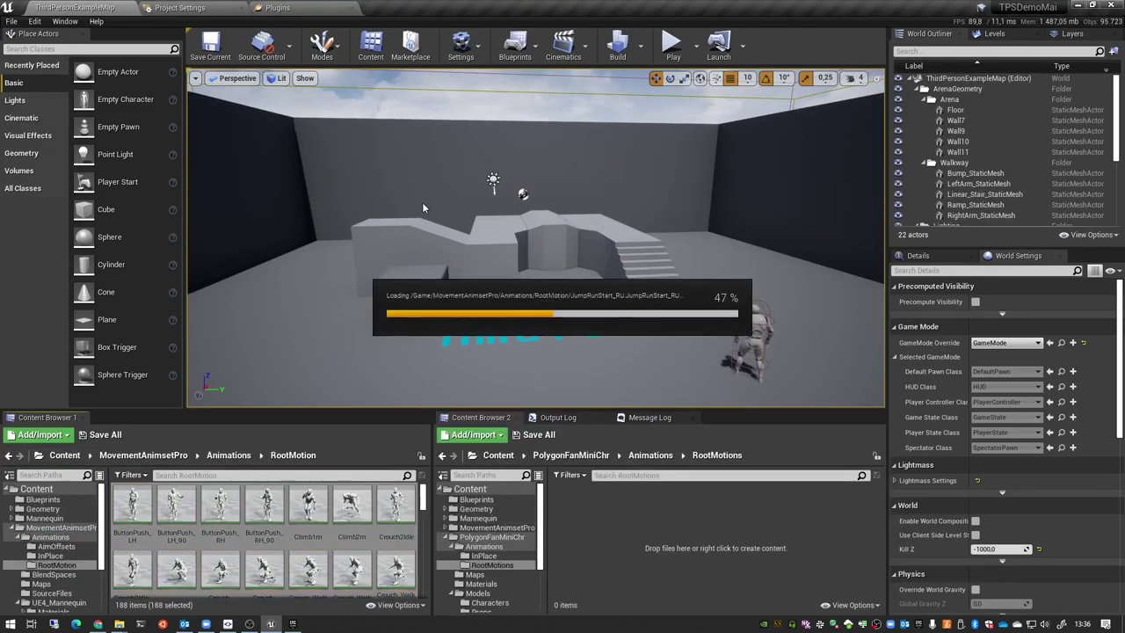
mouse_move(285, 191)
left_click(435, 191)
left_click(849, 442)
left_click(489, 270)
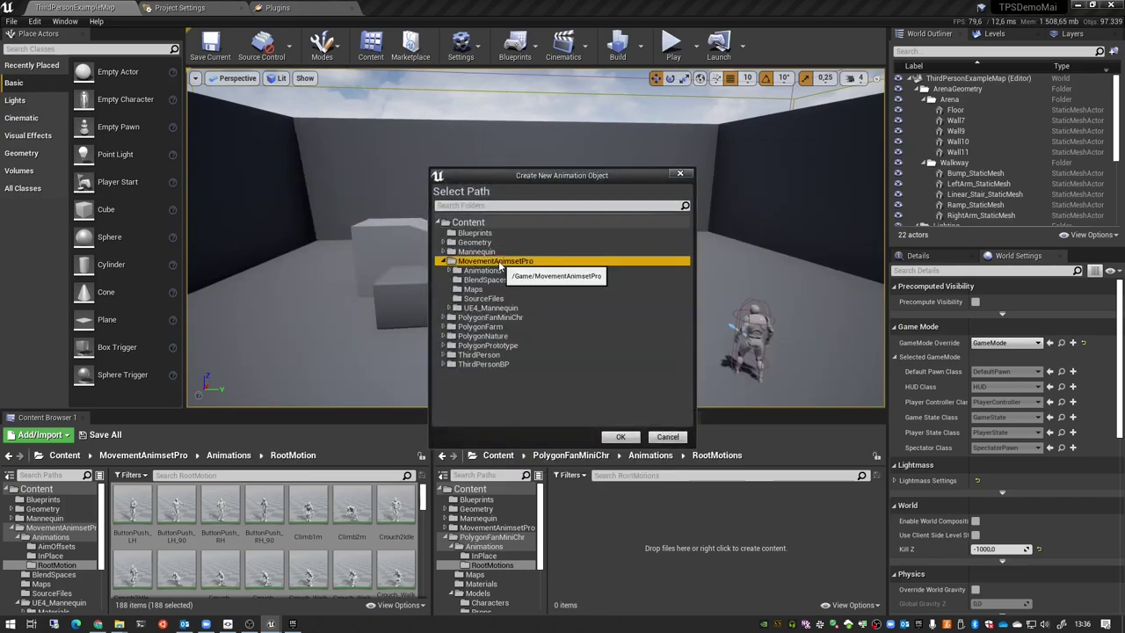
left_click(497, 280)
left_click(620, 437)
left_click(405, 461)
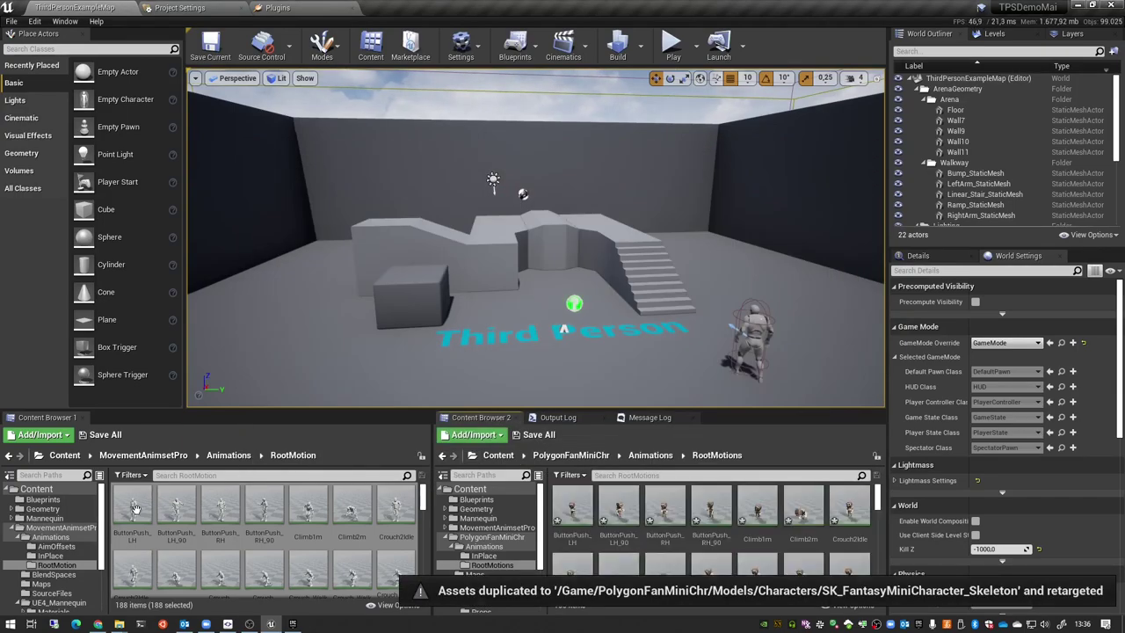
Step: Duplicate and retarget all InPlace animations to the mini-character skeleton into their InPlace folder
left_click(51, 555)
key("ctrl+a")
left_click(484, 535)
right_click(136, 506)
left_click(351, 170)
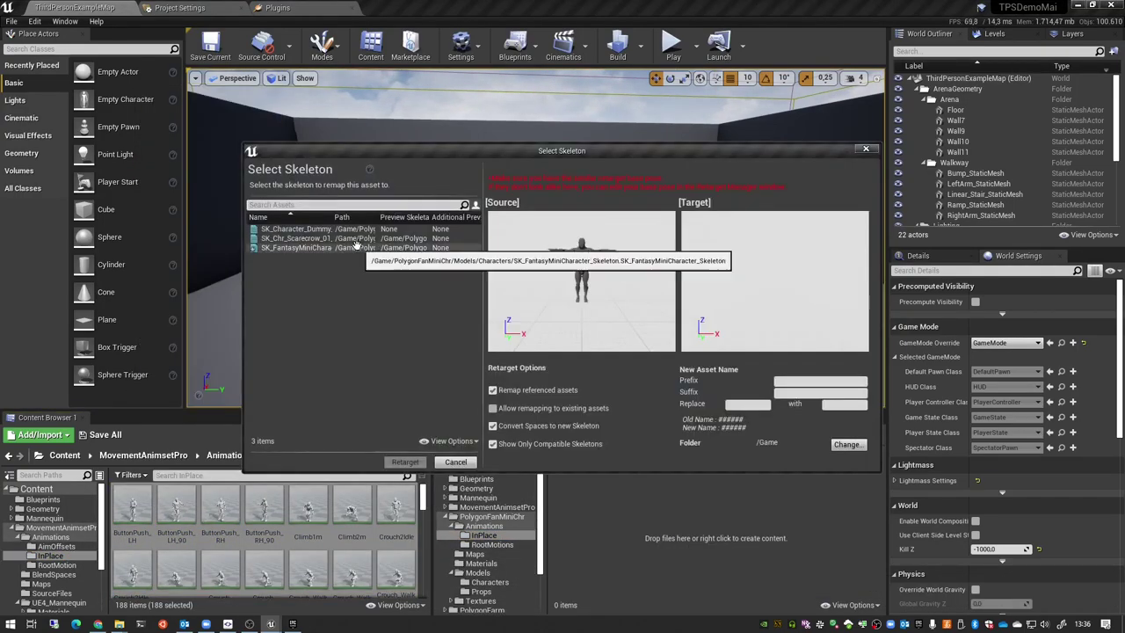
left_click(849, 444)
left_click(464, 251)
left_click(501, 269)
left_click(620, 433)
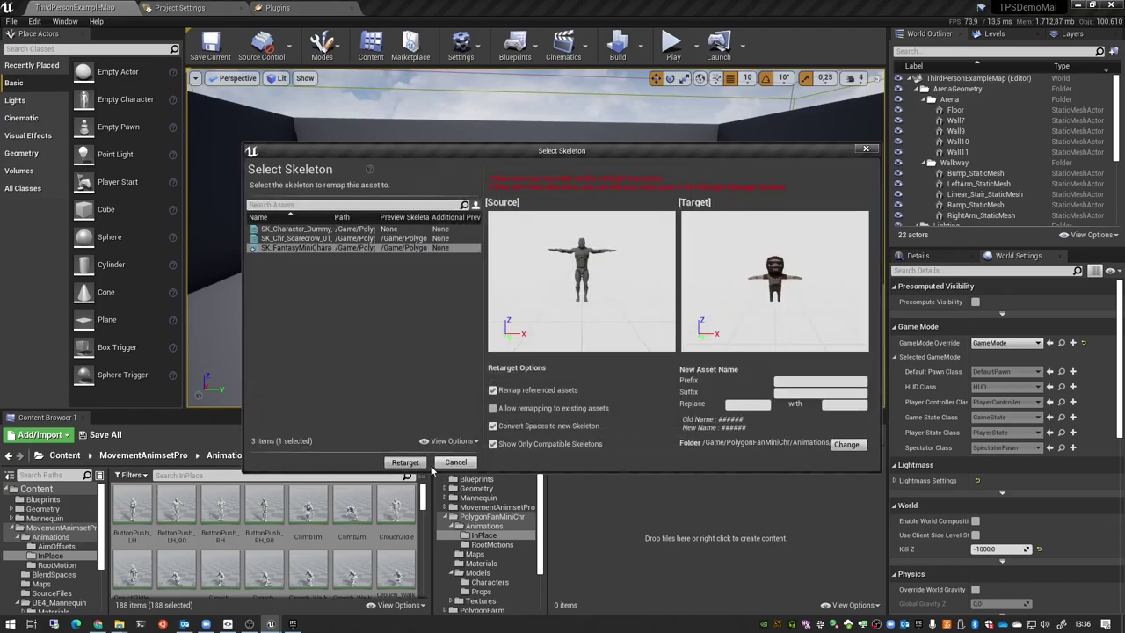
left_click(413, 463)
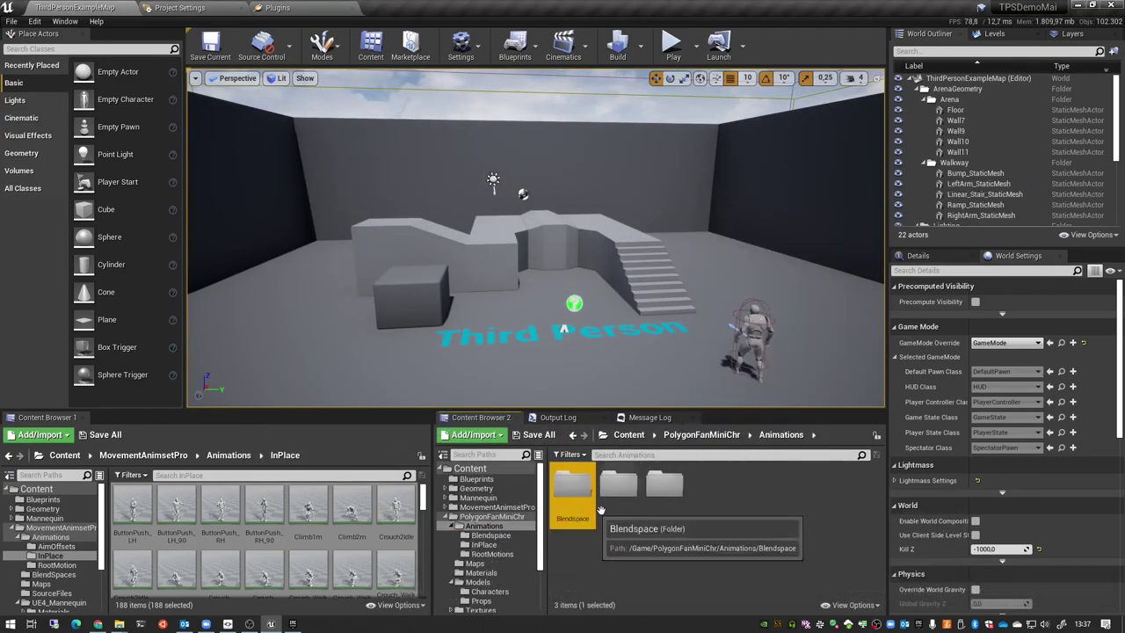
Step: Duplicate and retarget all AimOffsets animations to the mini-character skeleton into their AimOffsets folder
double_click(571, 483)
left_click(56, 545)
key("ctrl+a")
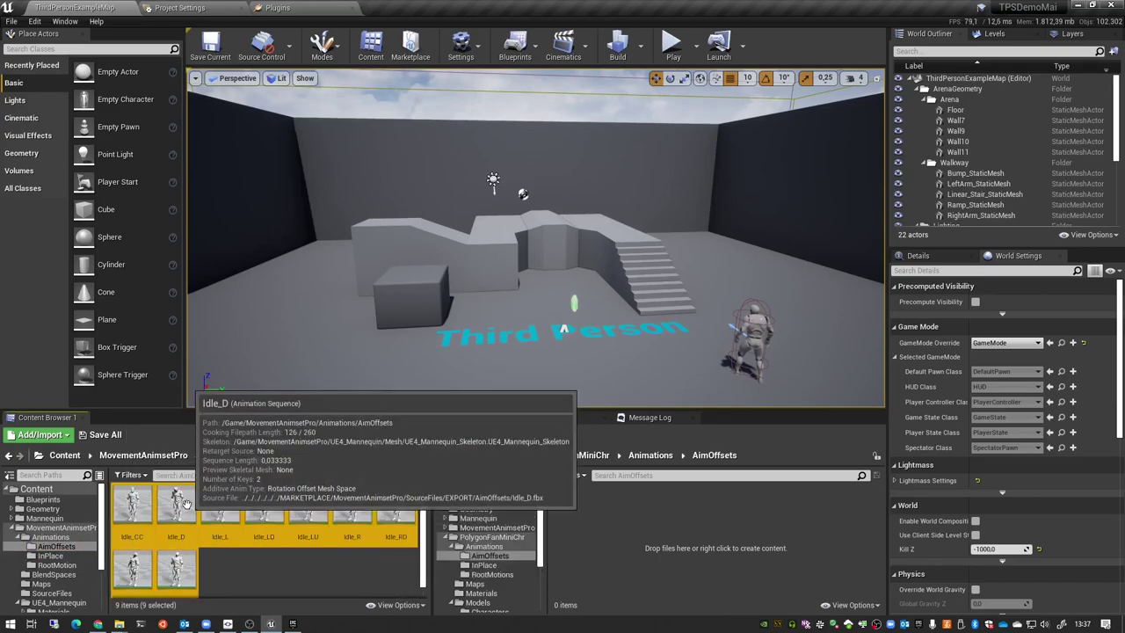
right_click(132, 506)
left_click(351, 170)
left_click(846, 445)
left_click(513, 272)
left_click(620, 437)
left_click(413, 462)
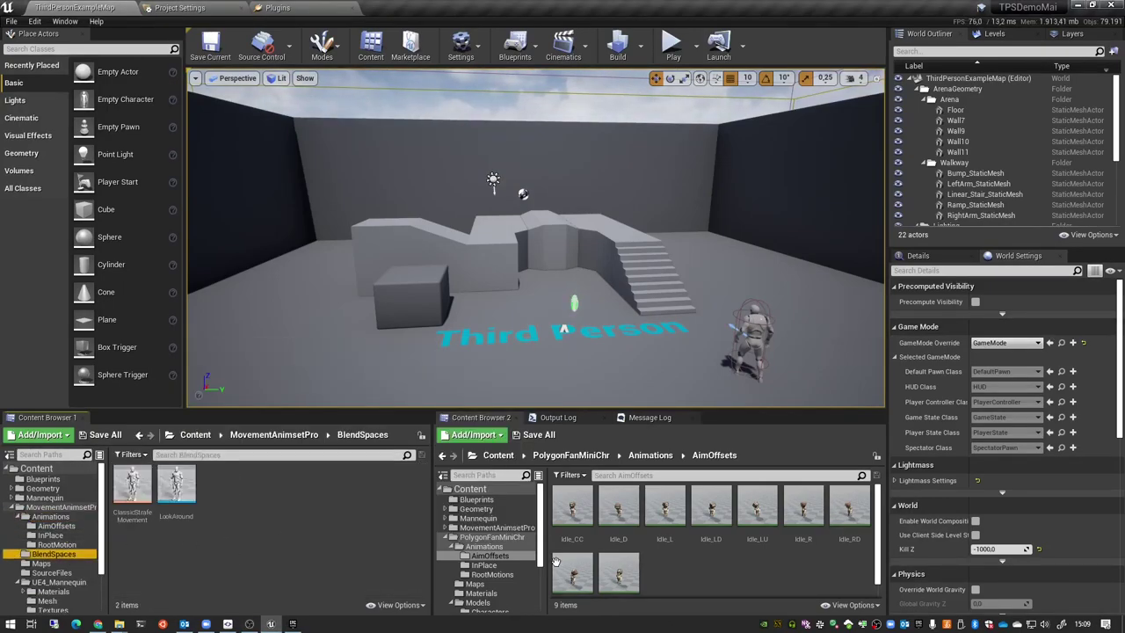
Step: Create a Blendspaces folder under PolygonFanMiniChr/Animations
left_click(650, 454)
right_click(641, 563)
left_click(695, 206)
type("Blendspaces")
double_click(618, 488)
Step: Create BS_IdleWalk as a Blend Space 1D from the mini-character skeleton and move it into Blendspaces
right_click(624, 489)
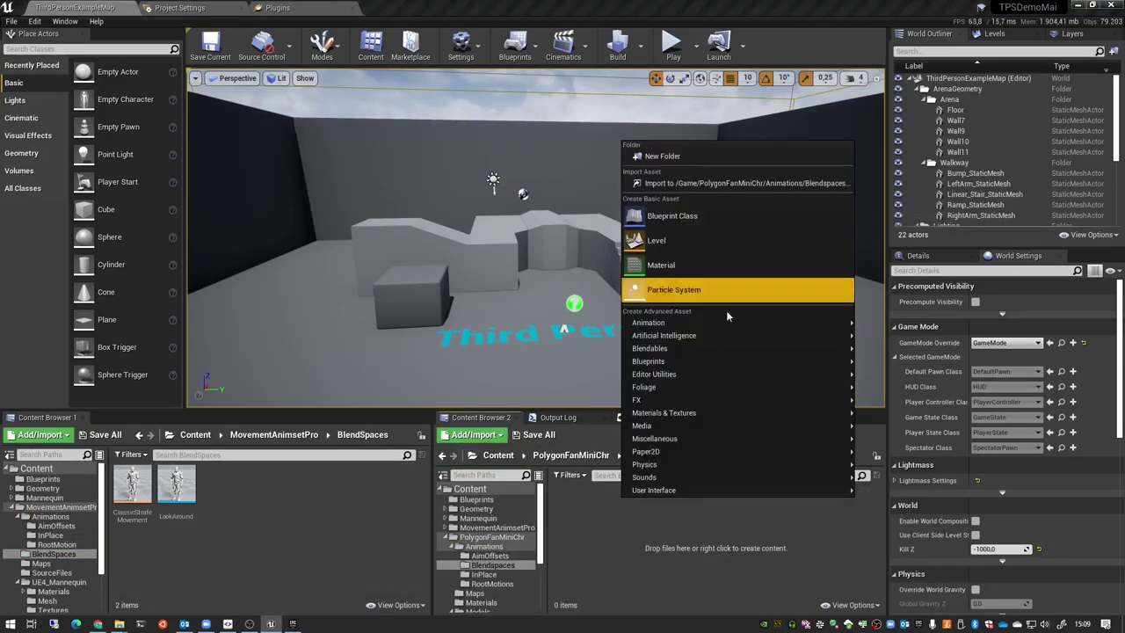
mouse_move(725, 319)
left_click(878, 428)
type("chr mi")
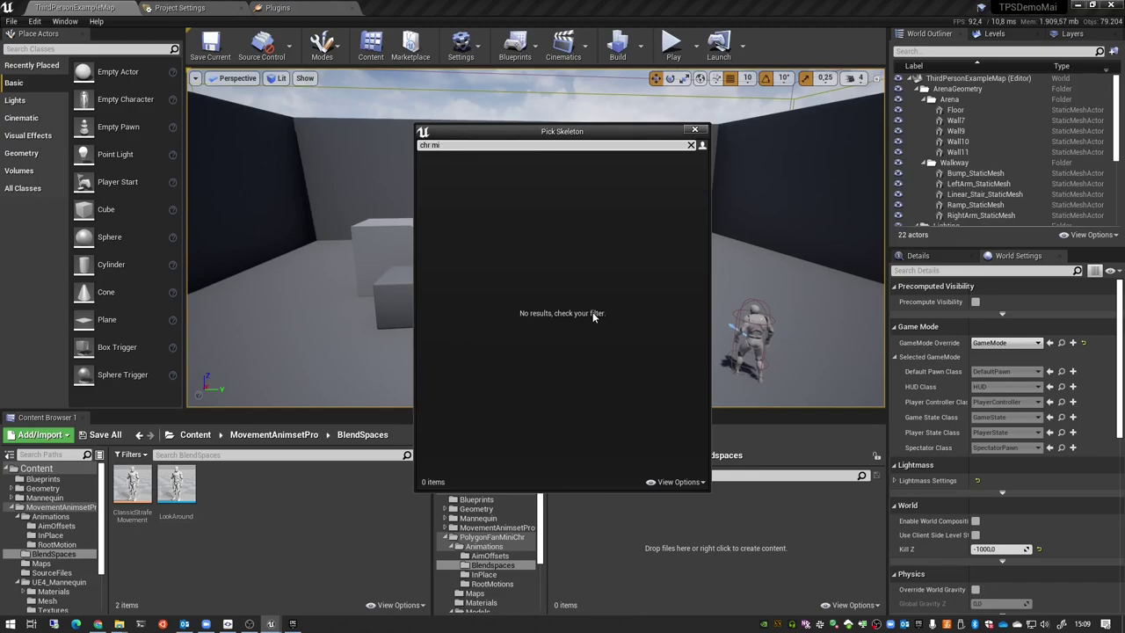
key("Escape")
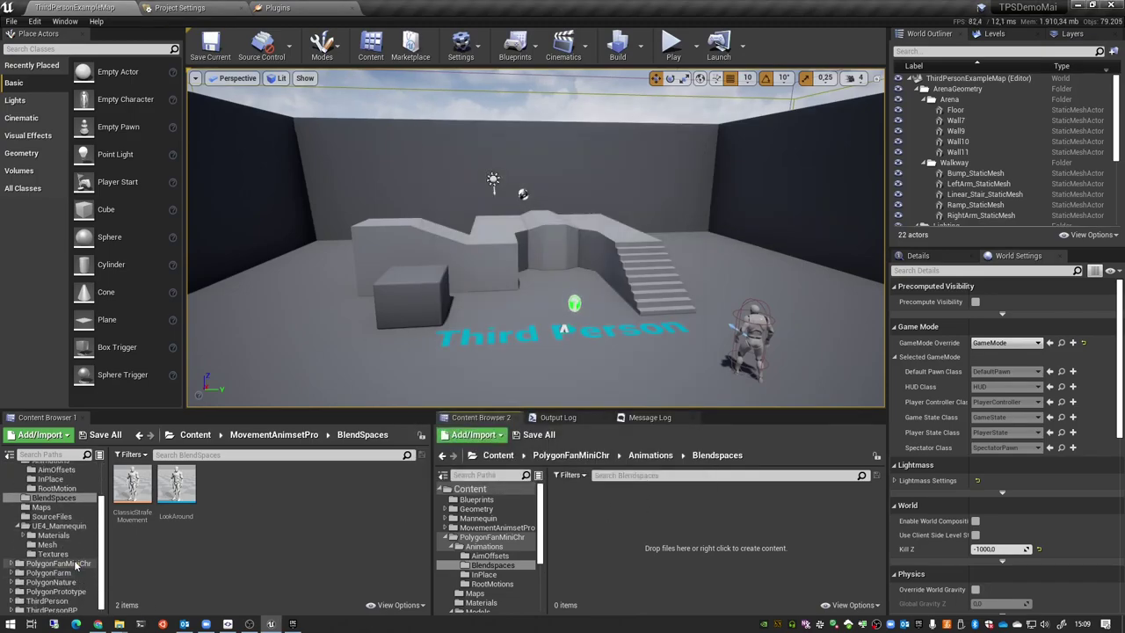
left_click(74, 559)
double_click(132, 487)
right_click(220, 562)
mouse_move(290, 253)
left_click(412, 356)
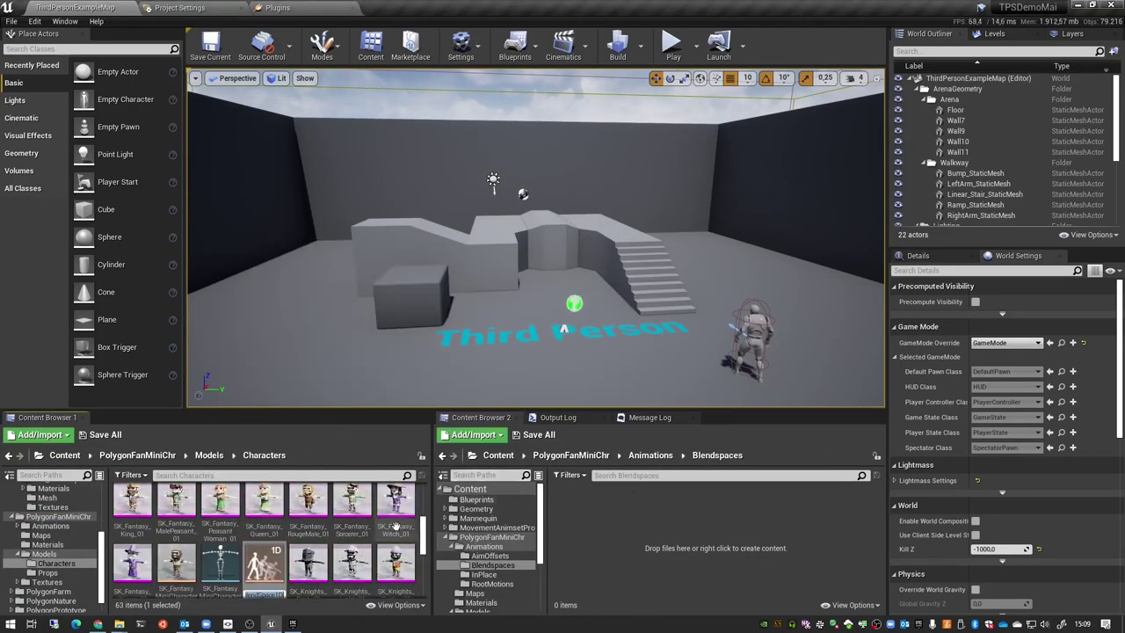
left_click_drag(264, 567, 565, 515)
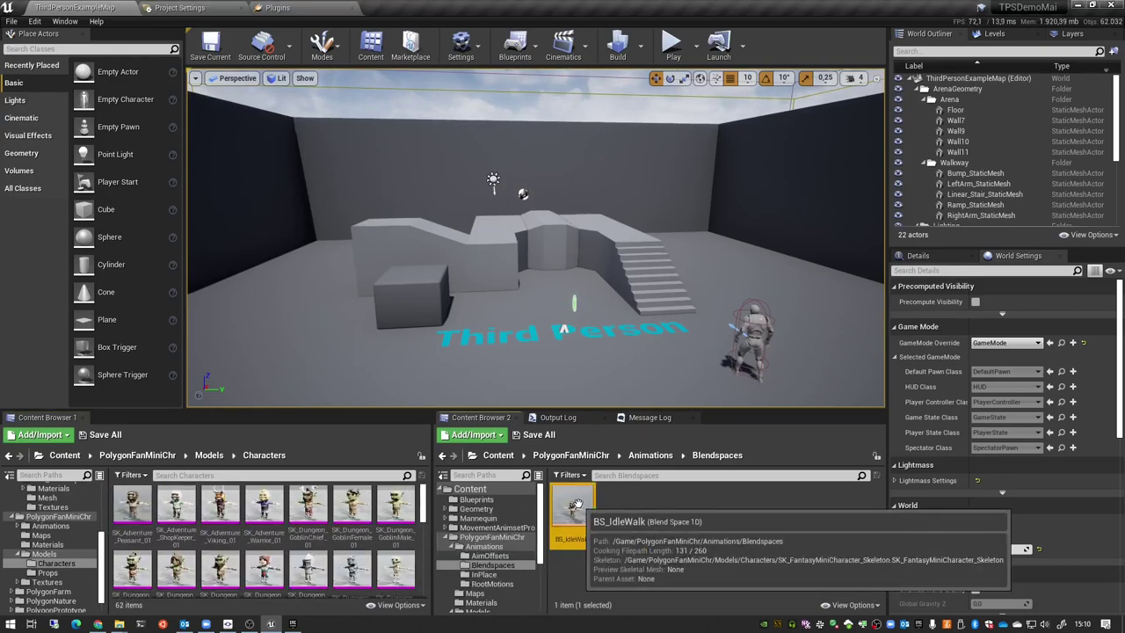
Step: Name BS_IdleWalk's horizontal axis Speed with a maximum of 500
double_click(565, 515)
left_click(8, 153)
left_click(110, 167)
type("Speed")
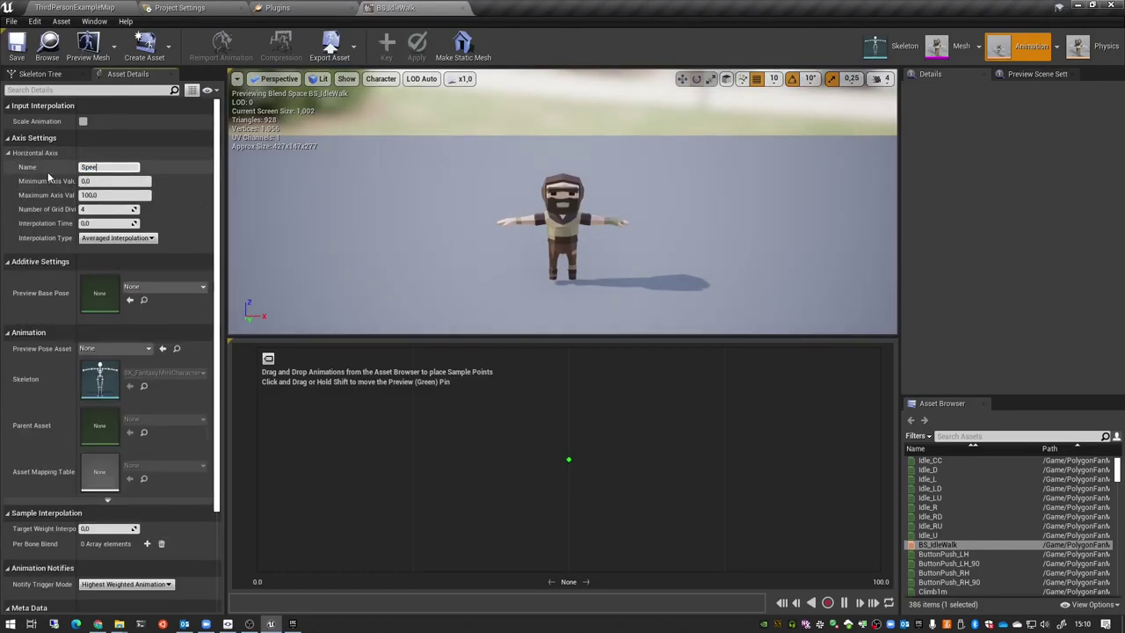
left_click(114, 195)
type("500")
key("Return")
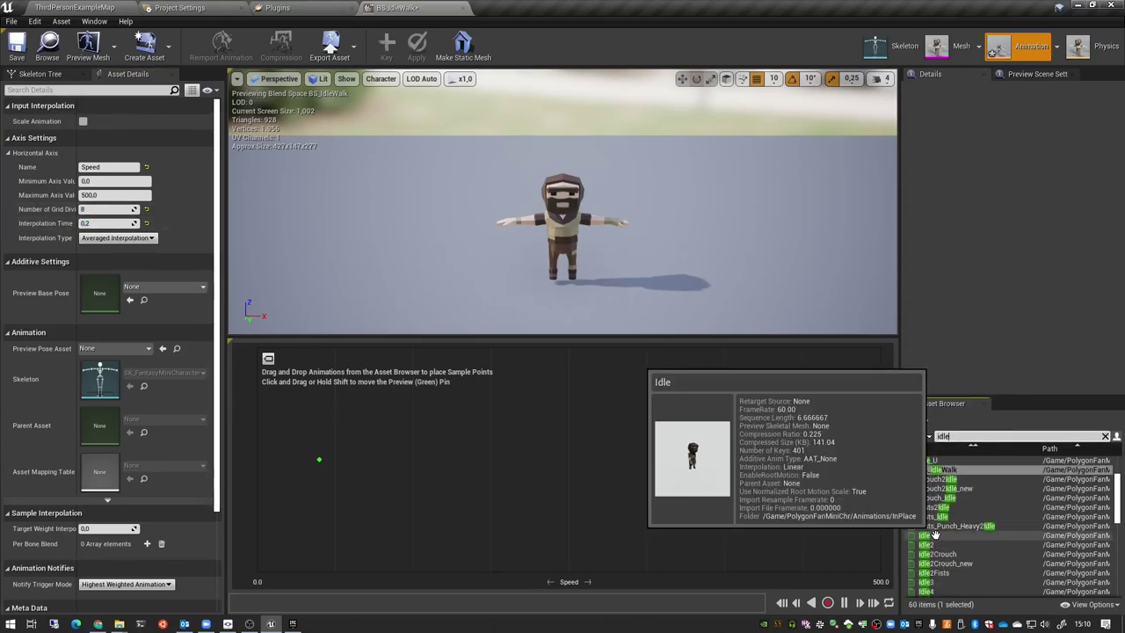
Step: Place Idle at Speed 0, WalkFwdLoop mid-range and RunFwdLoop at 500 on the graph
left_click_drag(933, 563, 256, 458)
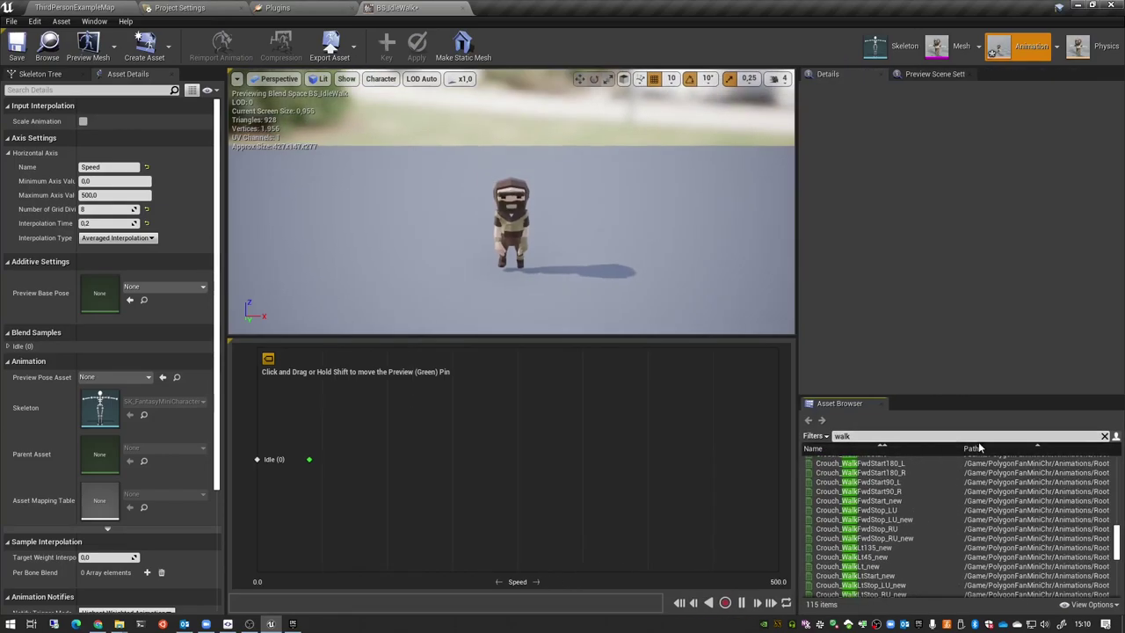
left_click_drag(899, 437, 797, 437)
scroll(918, 589, "down", 5)
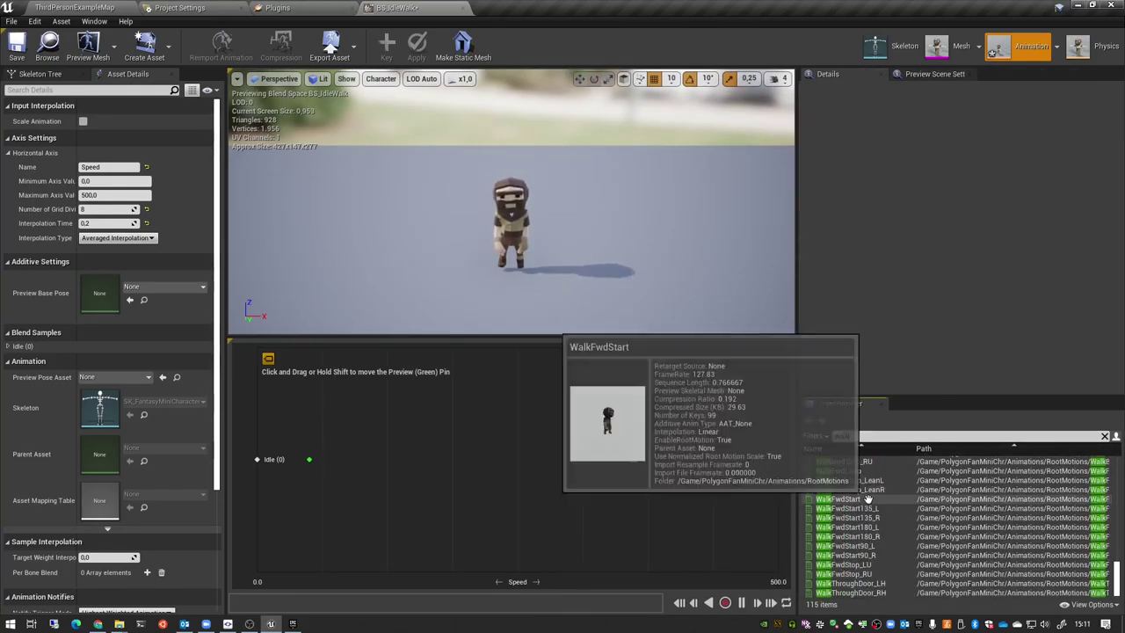
left_click_drag(868, 489, 517, 459)
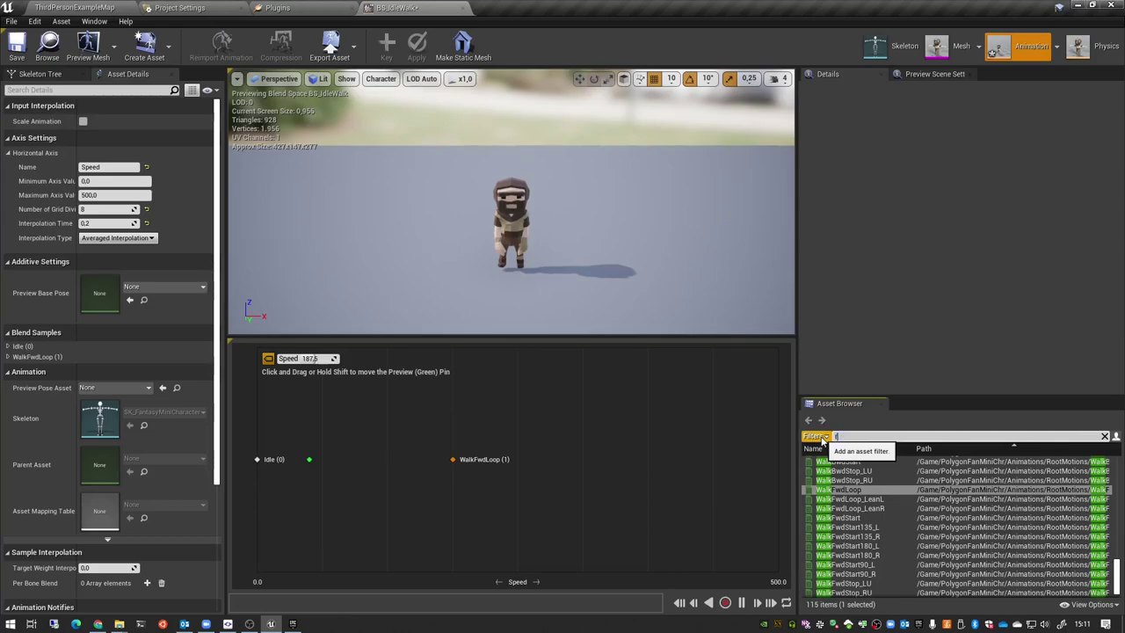
type("un")
left_click_drag(839, 508, 777, 459)
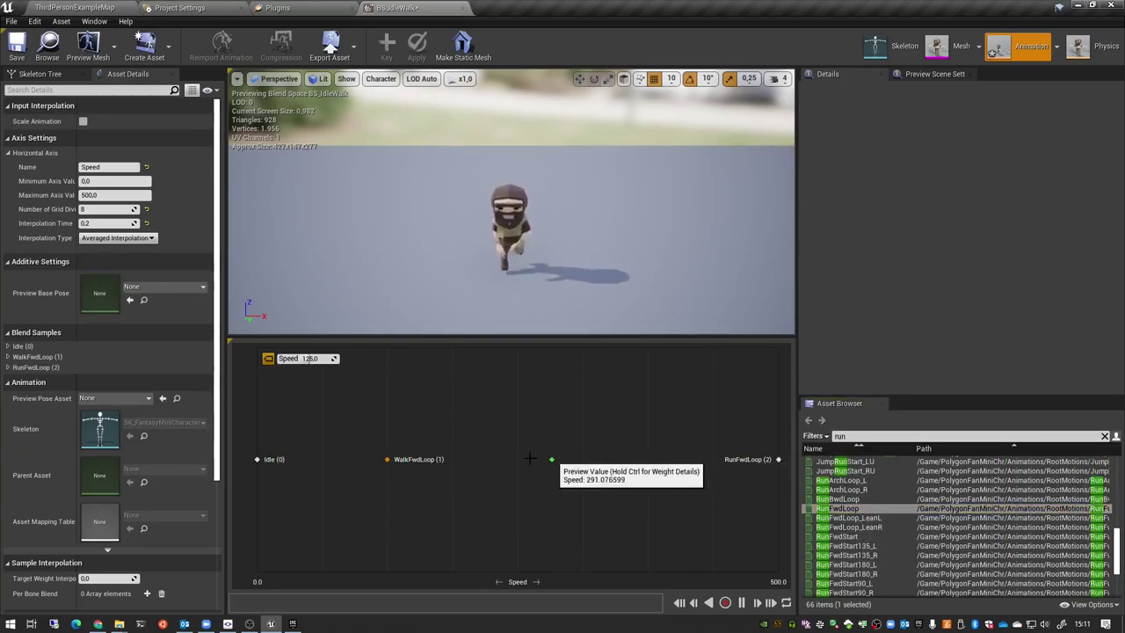
left_click_drag(481, 458, 518, 459)
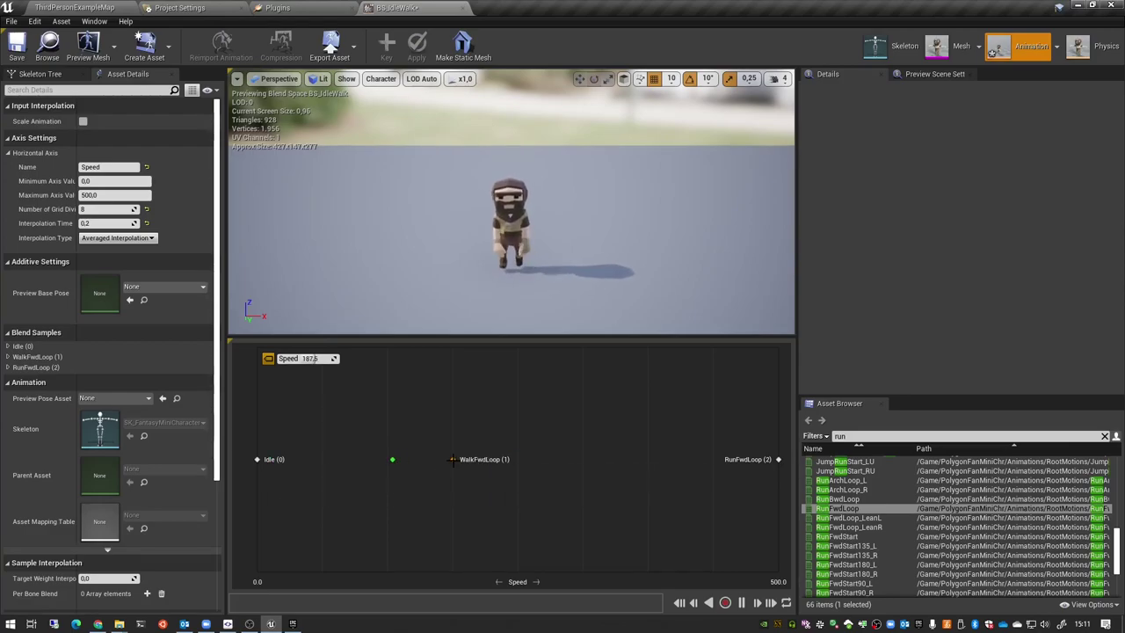
Step: Create a new 2D blend space from the mini-character skeleton named BS_Movement
left_click(74, 7)
right_click(641, 527)
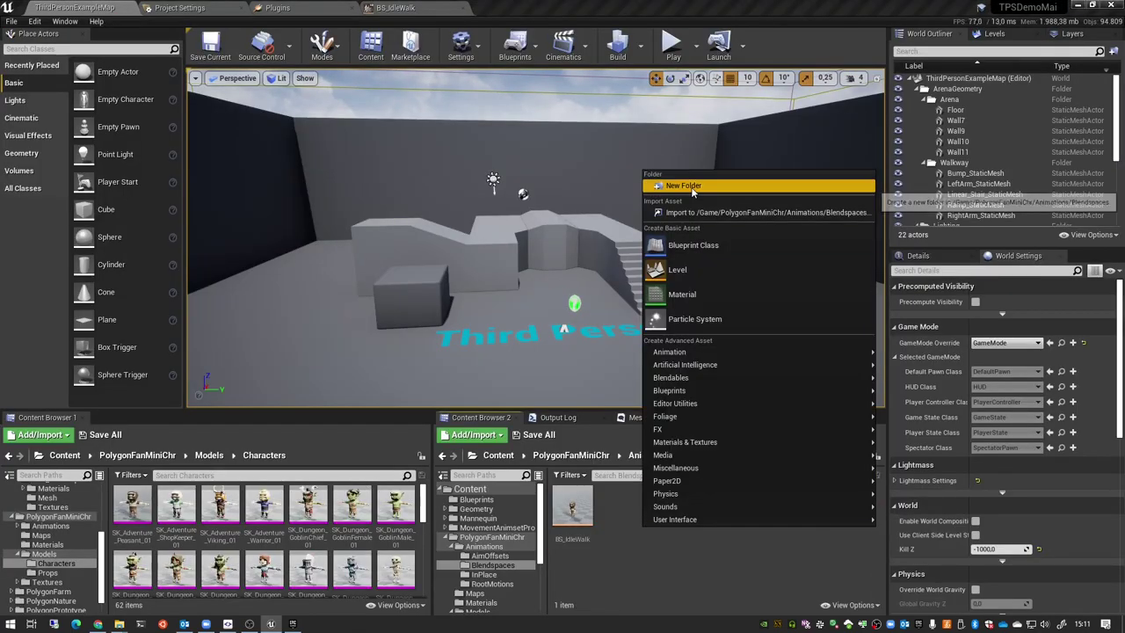
left_click(218, 524)
right_click(218, 523)
mouse_move(251, 214)
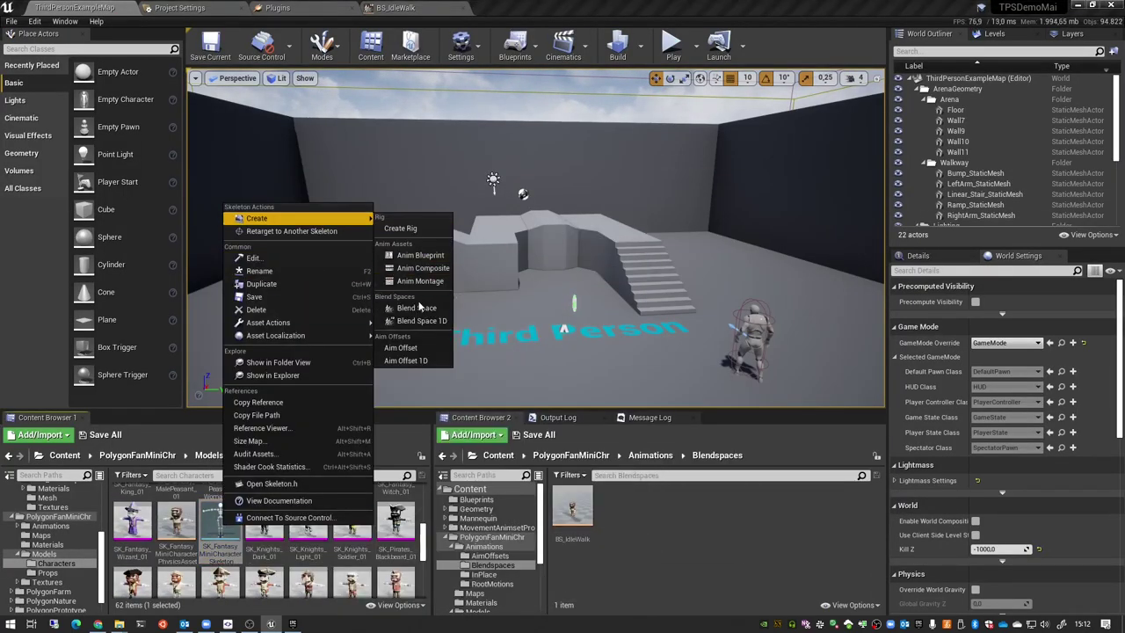
left_click(413, 272)
type("B")
type("ent")
key("Return")
Step: In BS_Movement, set horizontal interpolation 0.2 and vertical axis max 500, 8 divisions, 0.2 interpolation
double_click(131, 520)
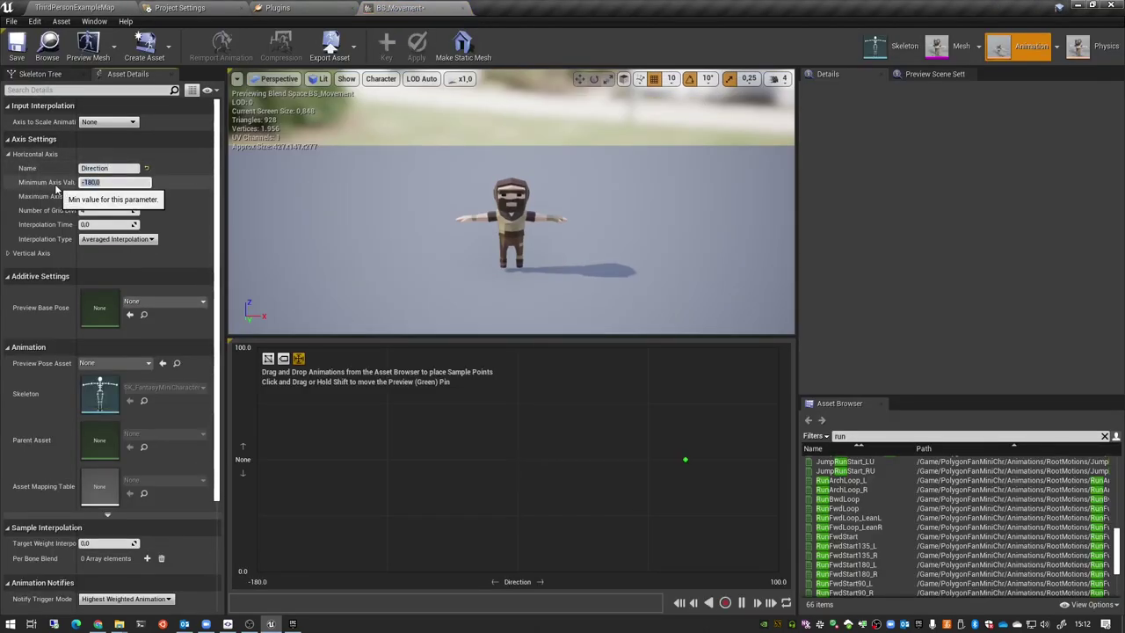
key("BackSpace")
type("2")
left_click(132, 253)
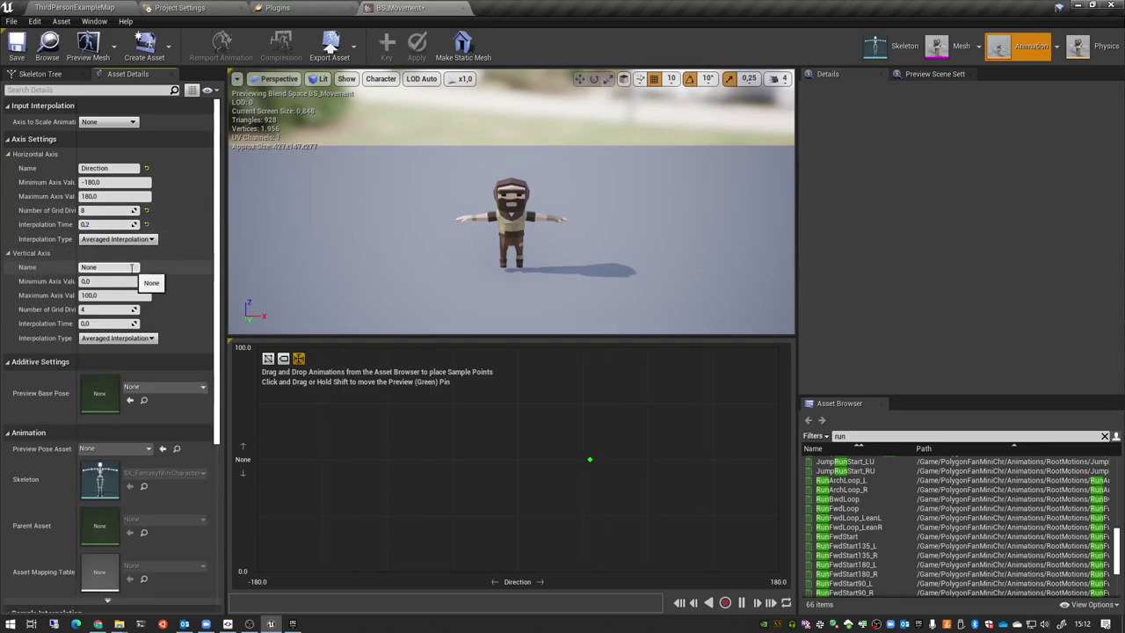
key("Tab")
type("500")
key("Tab")
type("8")
key("Tab")
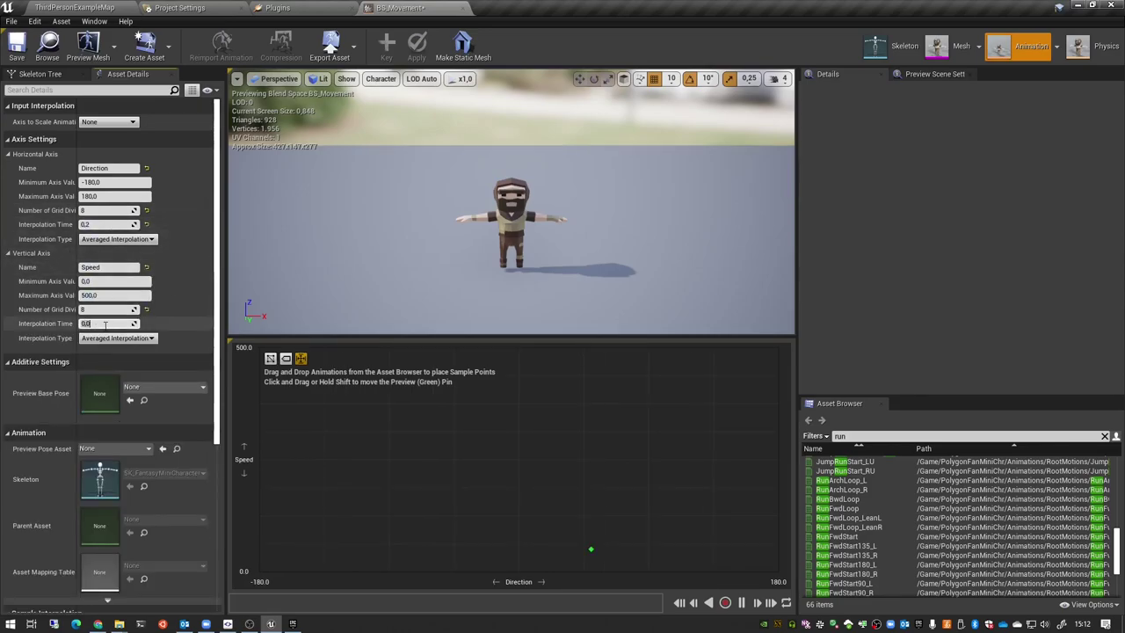
type("0,2")
left_click_drag(798, 452, 754, 452)
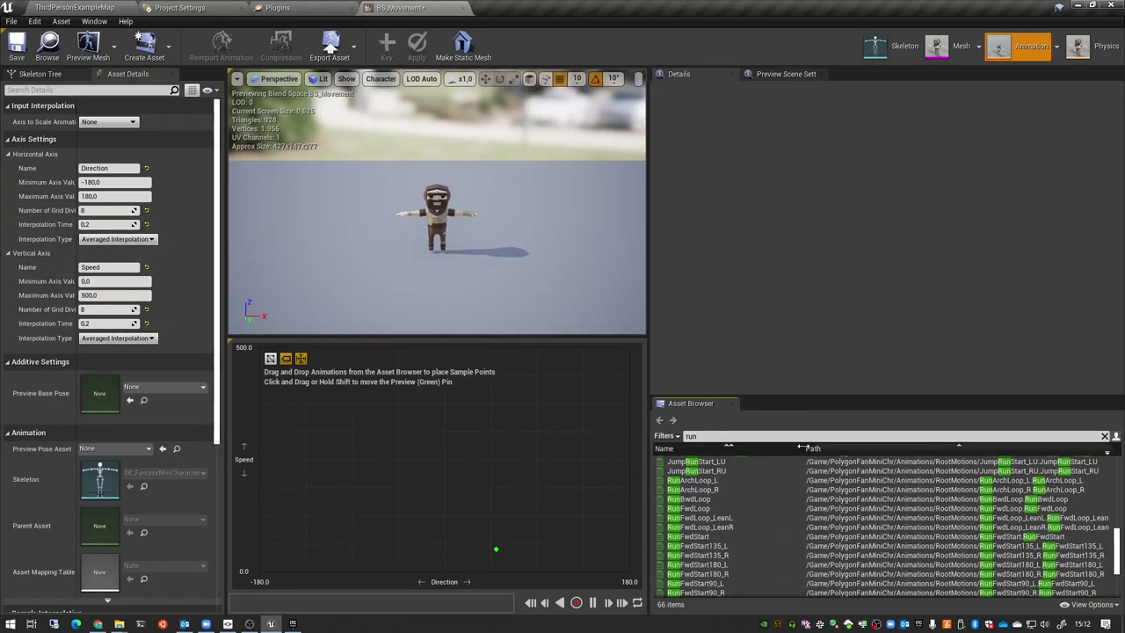
Step: Place the run and run-strafe loops along the top edge of the BS_Movement grid
scroll(1104, 518, "up", 1)
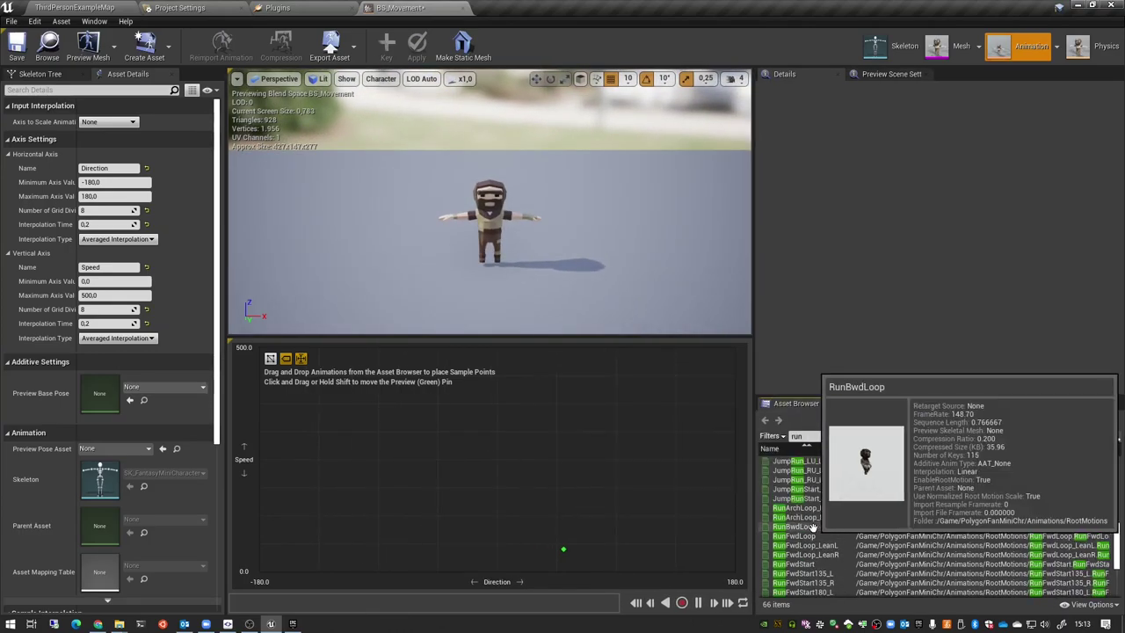
left_click_drag(793, 527, 729, 352)
left_click_drag(793, 535, 497, 351)
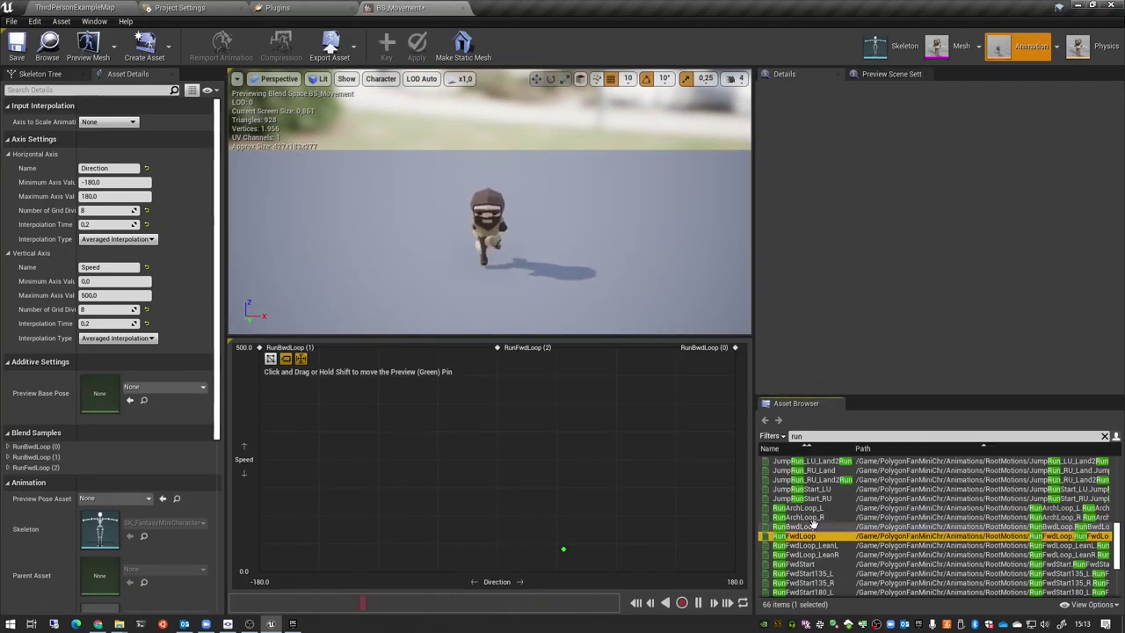
scroll(878, 527, "down", 3)
scroll(878, 527, "down", 2)
mouse_move(791, 573)
left_mouse_down()
mouse_move(610, 463)
mouse_move(378, 349)
mouse_move(616, 350)
left_mouse_up()
scroll(879, 527, "down", 1)
mouse_move(824, 565)
left_mouse_down()
mouse_move(321, 349)
mouse_move(437, 349)
left_mouse_up()
mouse_move(808, 584)
left_mouse_down()
mouse_move(674, 350)
mouse_move(620, 350)
left_mouse_up()
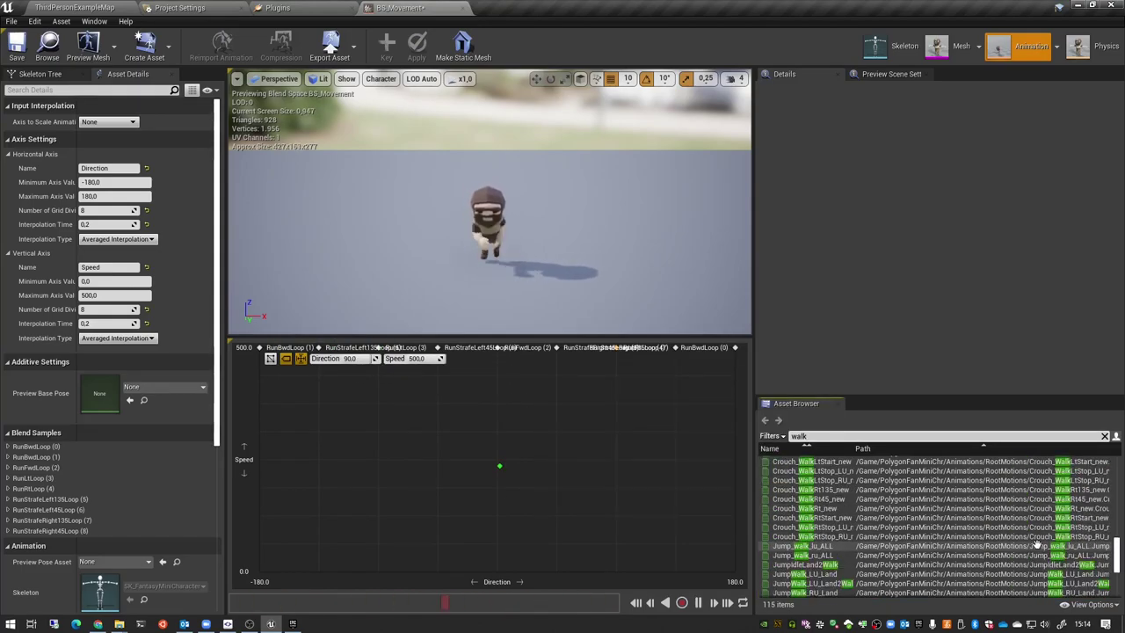
Step: Add WalkBwdLoop at directions 180 and -180, plus left and right strafe loops, at mid speed
mouse_move(795, 536)
left_mouse_down()
mouse_move(735, 487)
mouse_move(259, 487)
left_mouse_up()
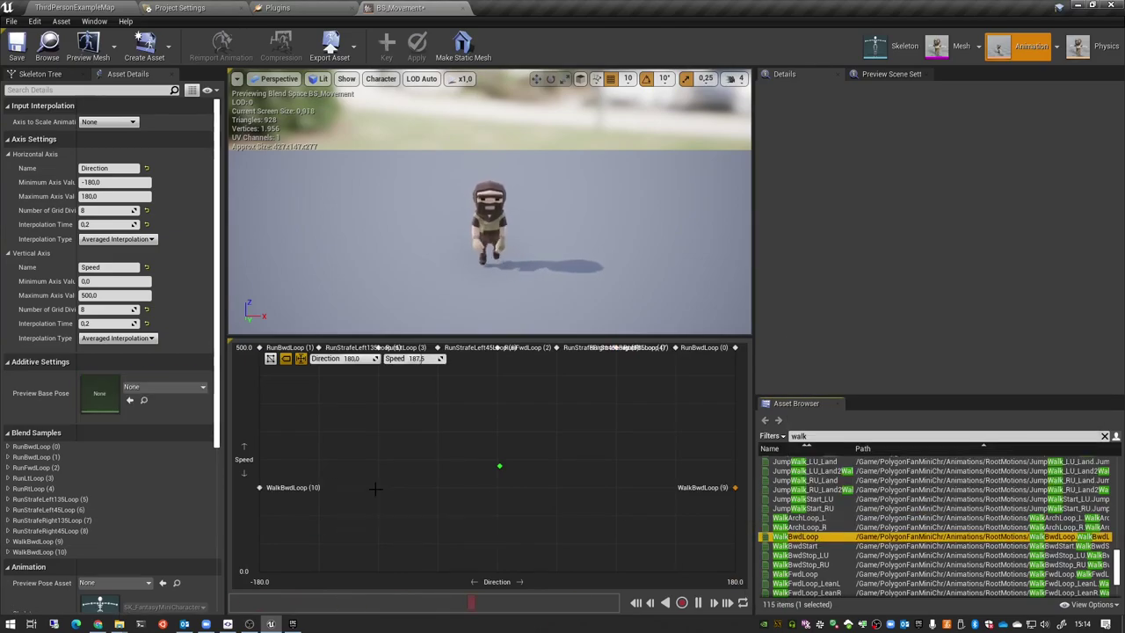
left_click_drag(795, 574, 498, 487)
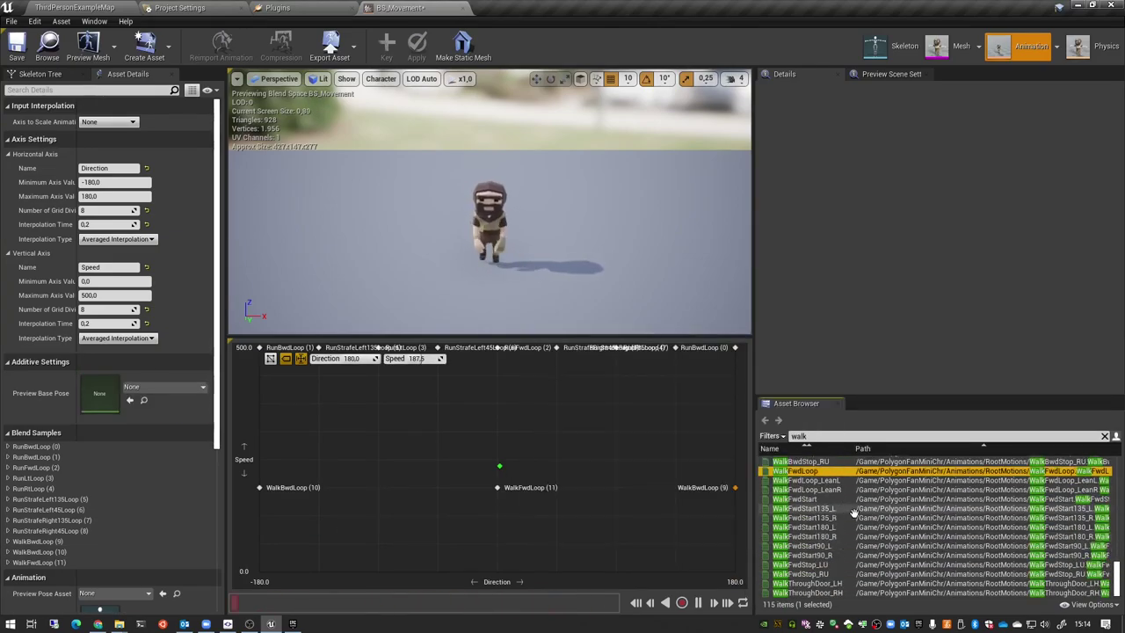
scroll(837, 514, "down", 1)
double_click(799, 436)
type("strafe")
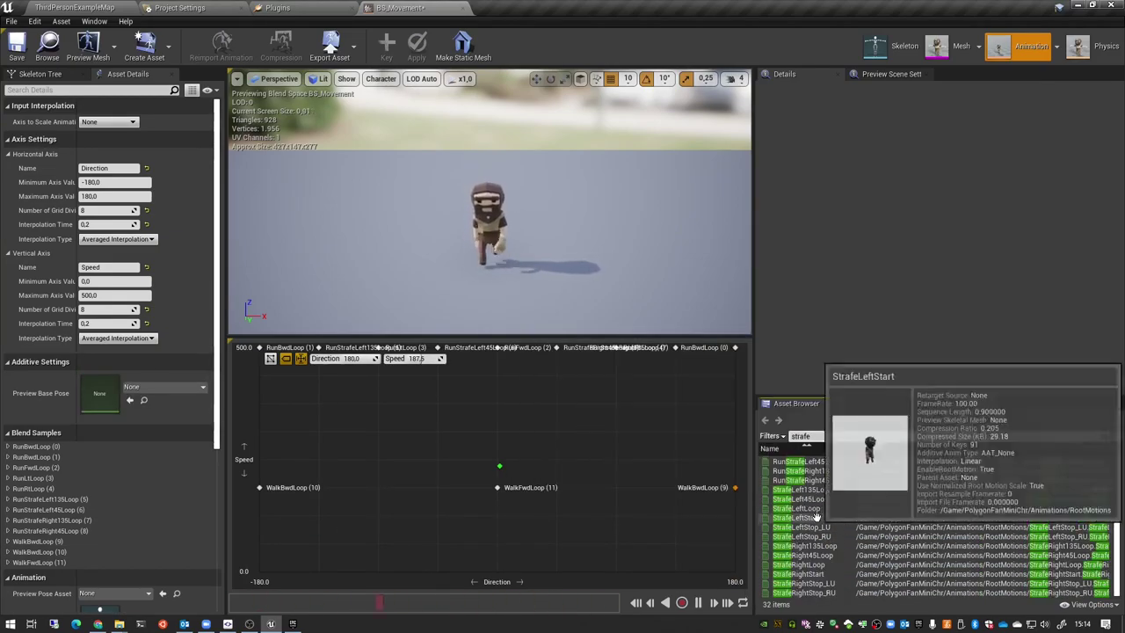
mouse_move(795, 508)
left_mouse_down()
mouse_move(378, 487)
mouse_move(437, 487)
left_mouse_up()
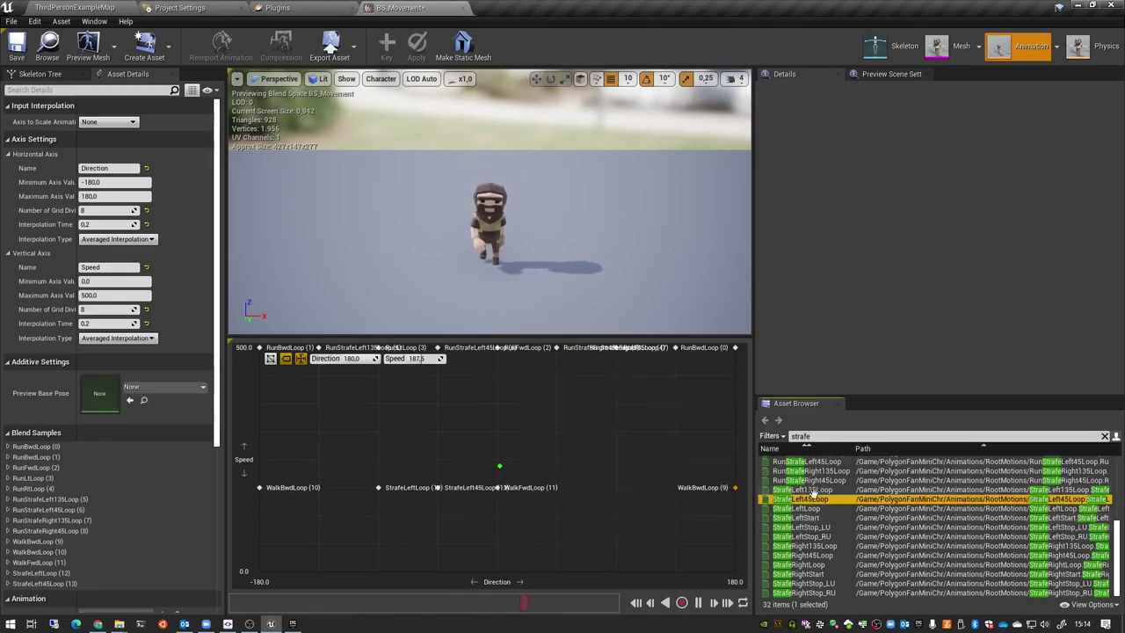
left_click_drag(795, 489, 319, 487)
left_click_drag(795, 564, 616, 487)
mouse_move(795, 555)
left_mouse_down()
mouse_move(557, 486)
mouse_move(675, 492)
left_mouse_up()
Step: Filter assets by 'idle' and fill the zero-speed row with Idle samples
double_click(799, 435)
type("idle")
mouse_move(795, 546)
left_mouse_down()
mouse_move(734, 571)
mouse_move(675, 571)
left_mouse_up()
left_click_drag(796, 546, 616, 571)
left_click_drag(534, 567, 557, 571)
left_click_drag(795, 545, 378, 571)
left_click_drag(795, 546, 259, 571)
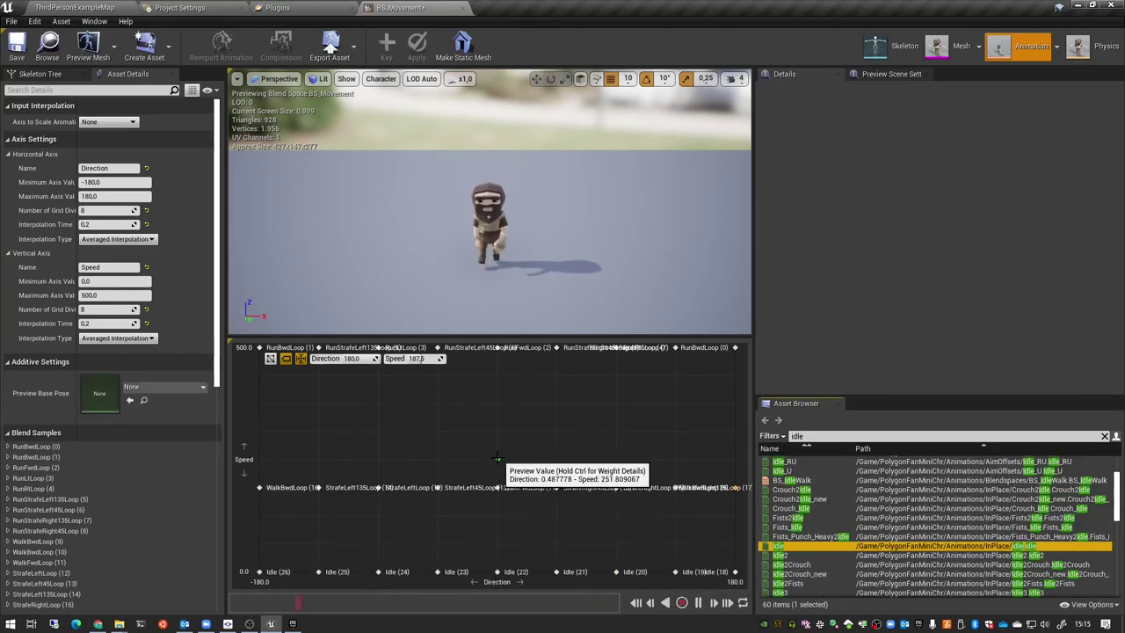
Step: Create the ABP_FanMiniChr animation blueprint, move it into the Animations folder, and open it
left_click(450, 7)
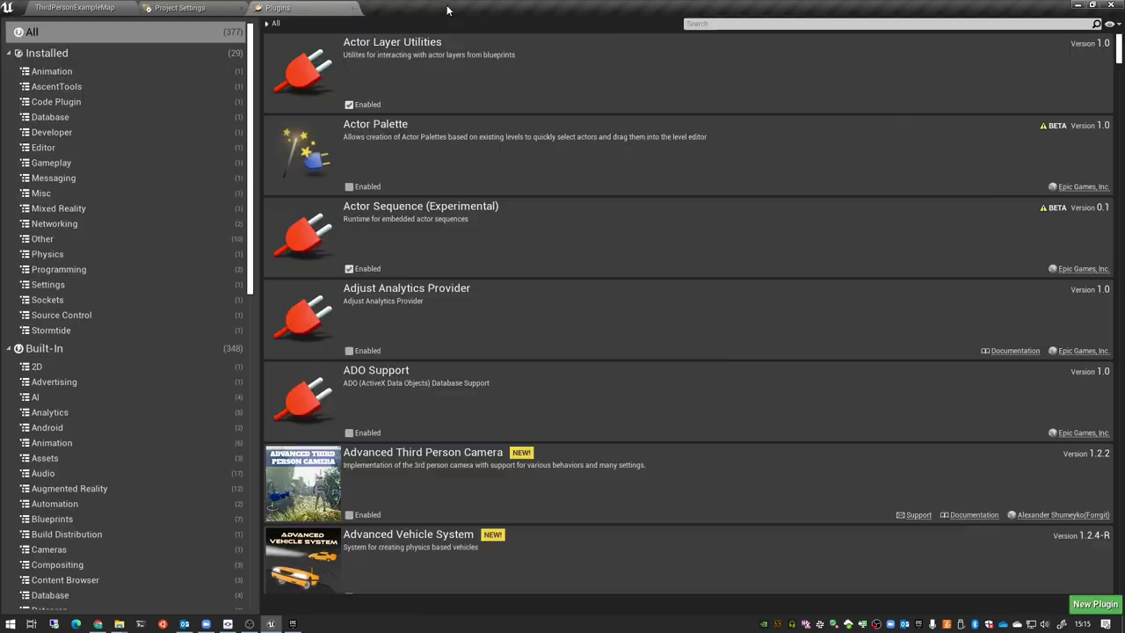
left_click(74, 7)
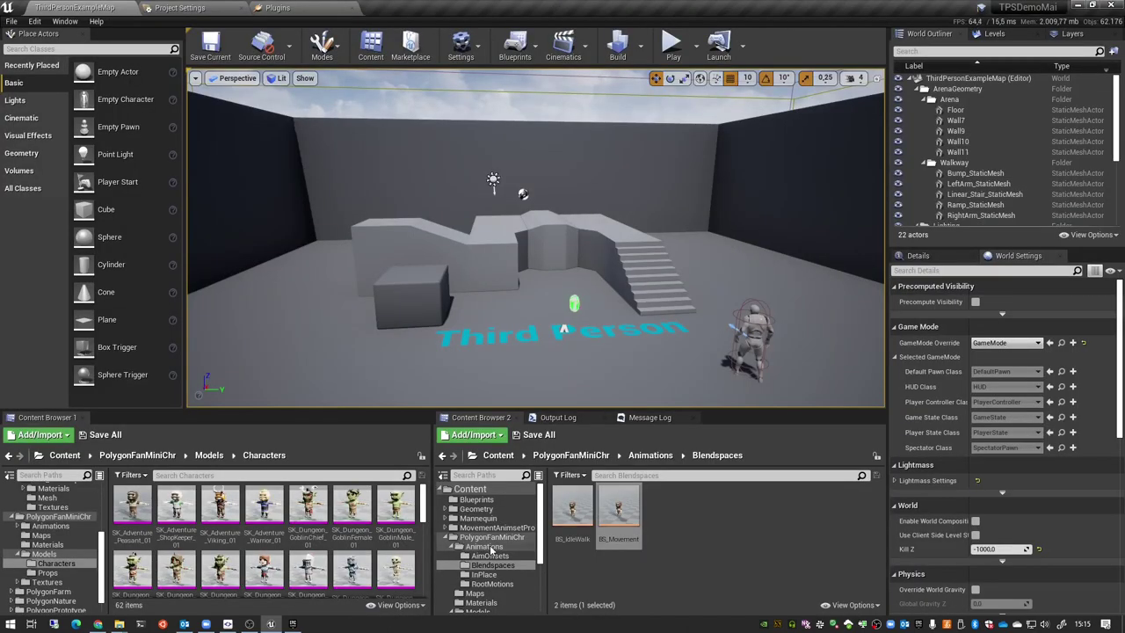
right_click(266, 532)
left_click(296, 249)
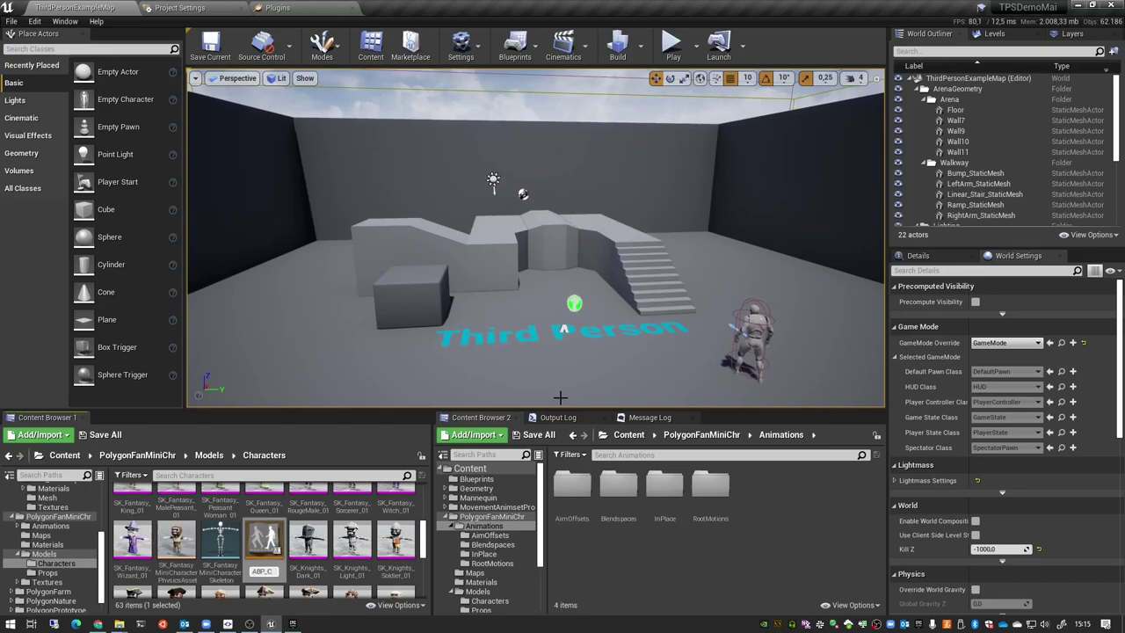
key("Return")
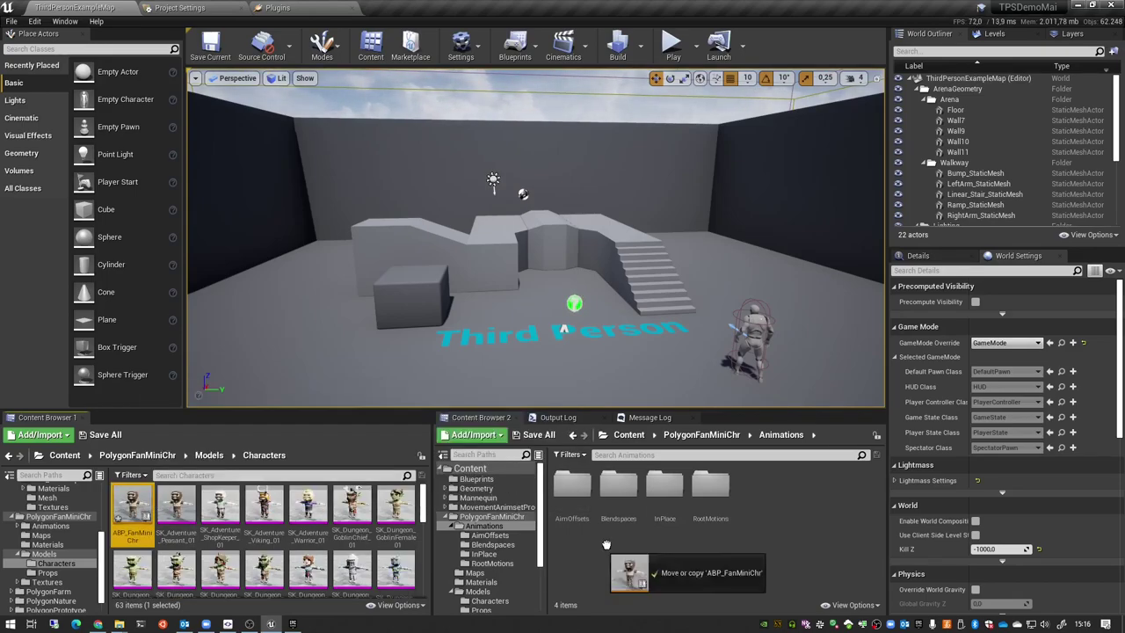
left_click_drag(264, 536, 756, 527)
double_click(758, 485)
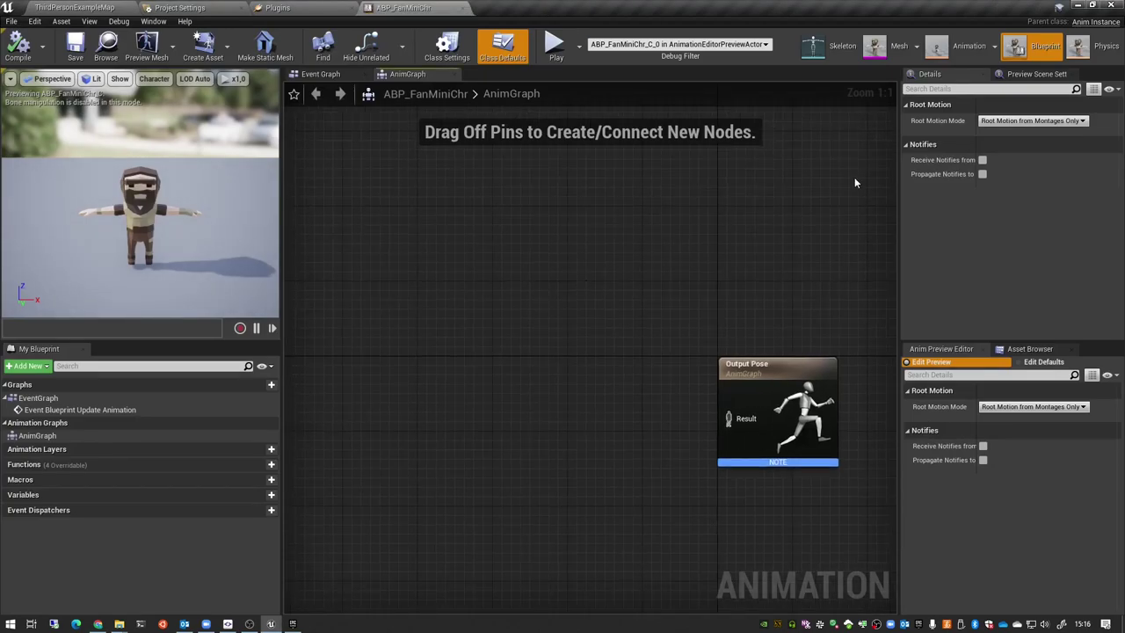
Step: Add a state machine named Movement to the AnimGraph
left_click(1029, 350)
right_click(464, 438)
type("state")
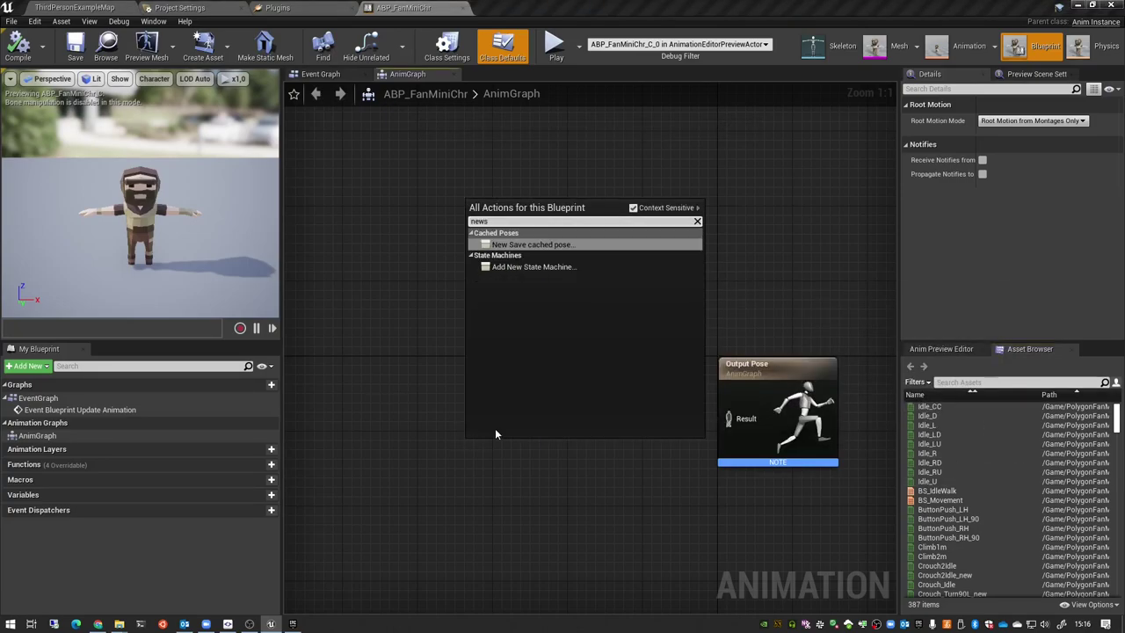
key("Return")
type("Movement")
key("Return")
Step: Save the Movement output as a cached pose and feed its Use Cached Pose into a DefaultSlot node
mouse_move(505, 453)
left_mouse_down()
mouse_move(416, 367)
mouse_move(472, 391)
left_mouse_up()
type("cah")
key("Return")
type("Mobi")
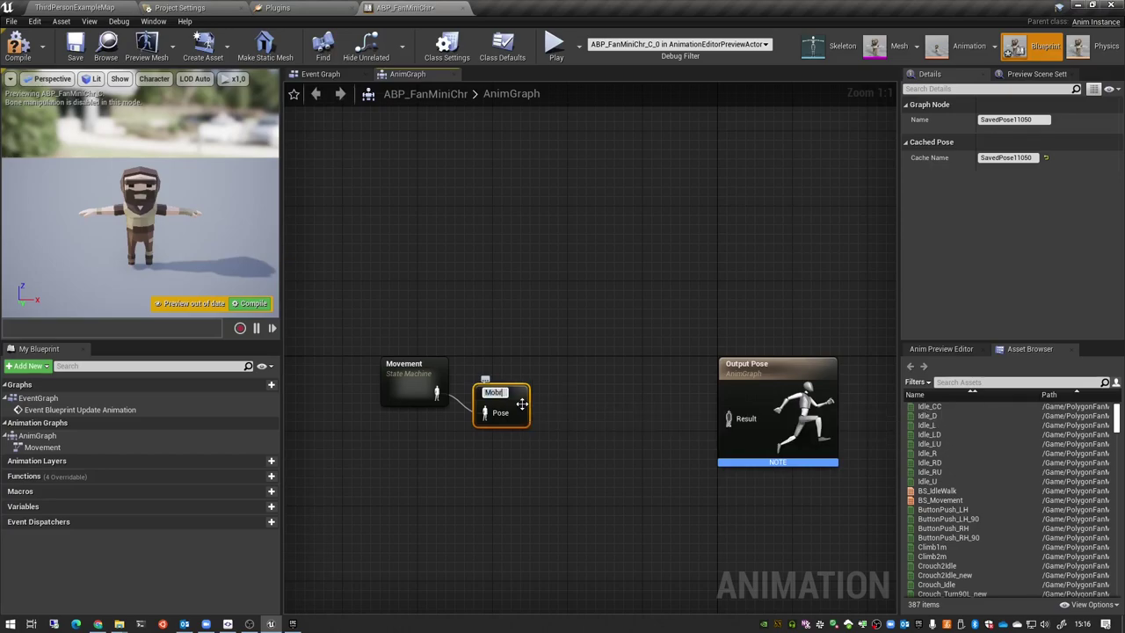
right_click(617, 465)
type("cached")
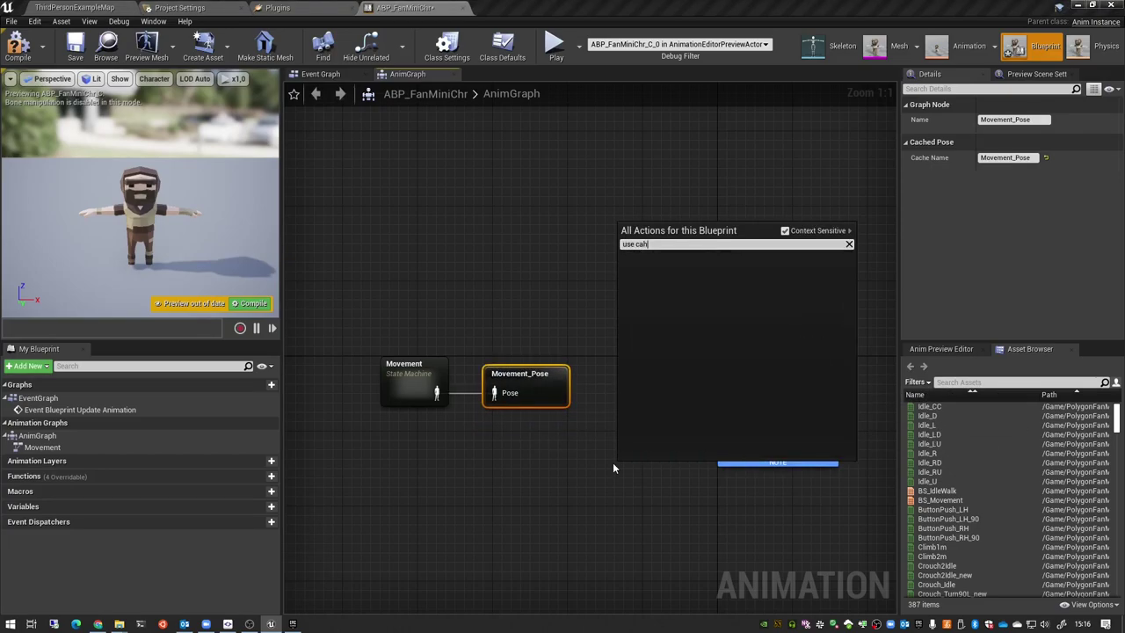
key("Return")
type("cMovement")
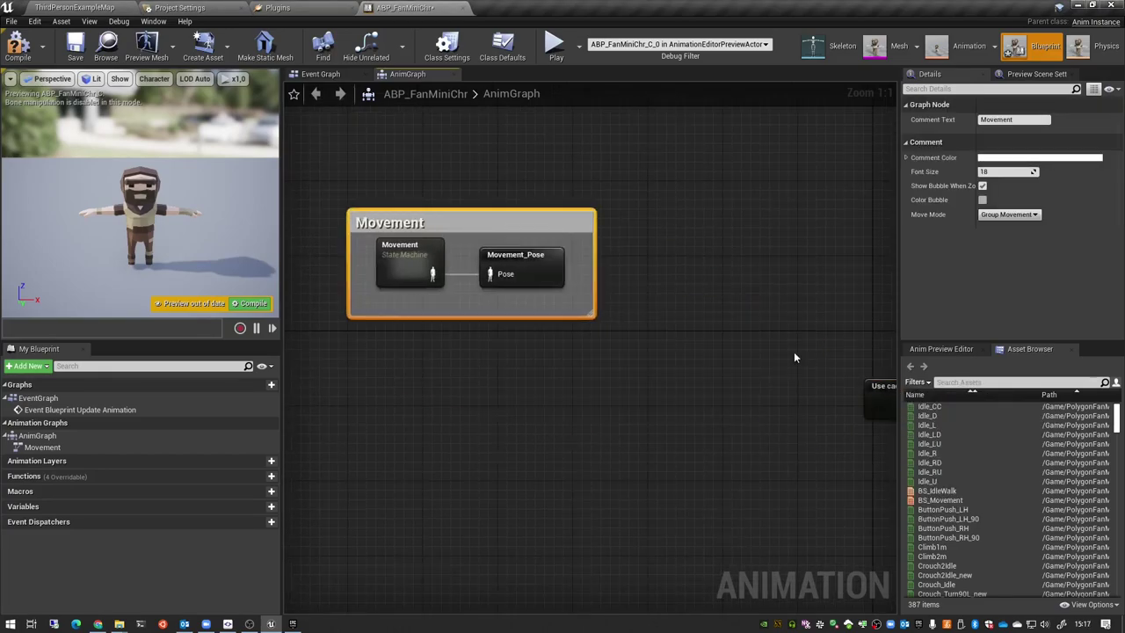
scroll(793, 351, "down", 2)
left_click_drag(678, 393, 709, 390)
type("slot")
key("Return")
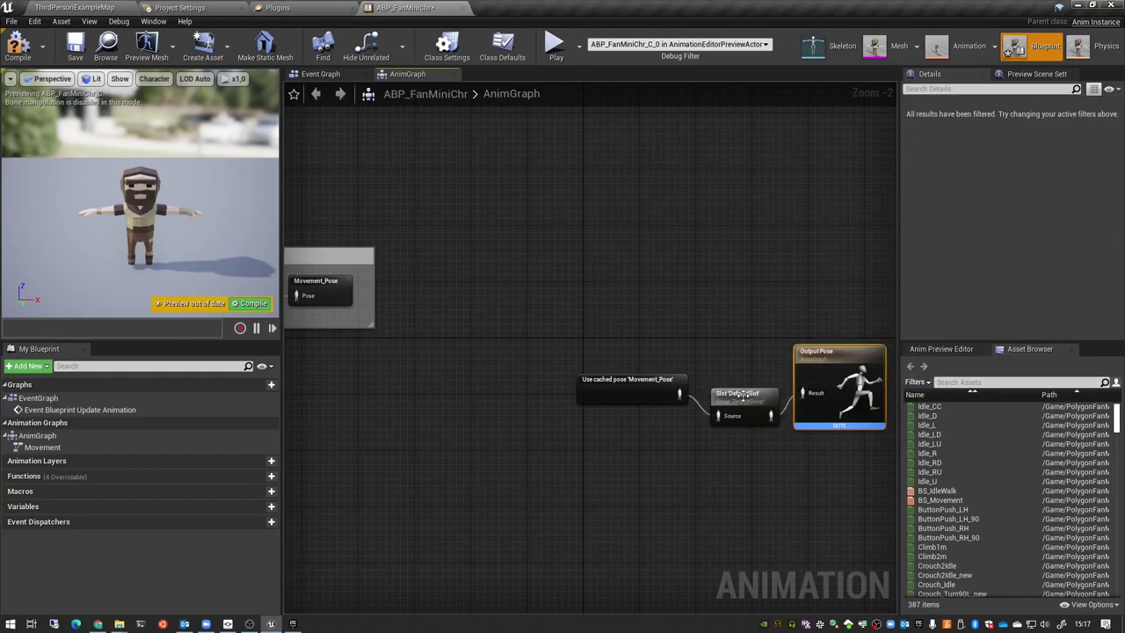
Step: Wrap the cached pose and Slot nodes in a 'Montage Default' comment and compile
left_click_drag(527, 314, 788, 443)
key("c")
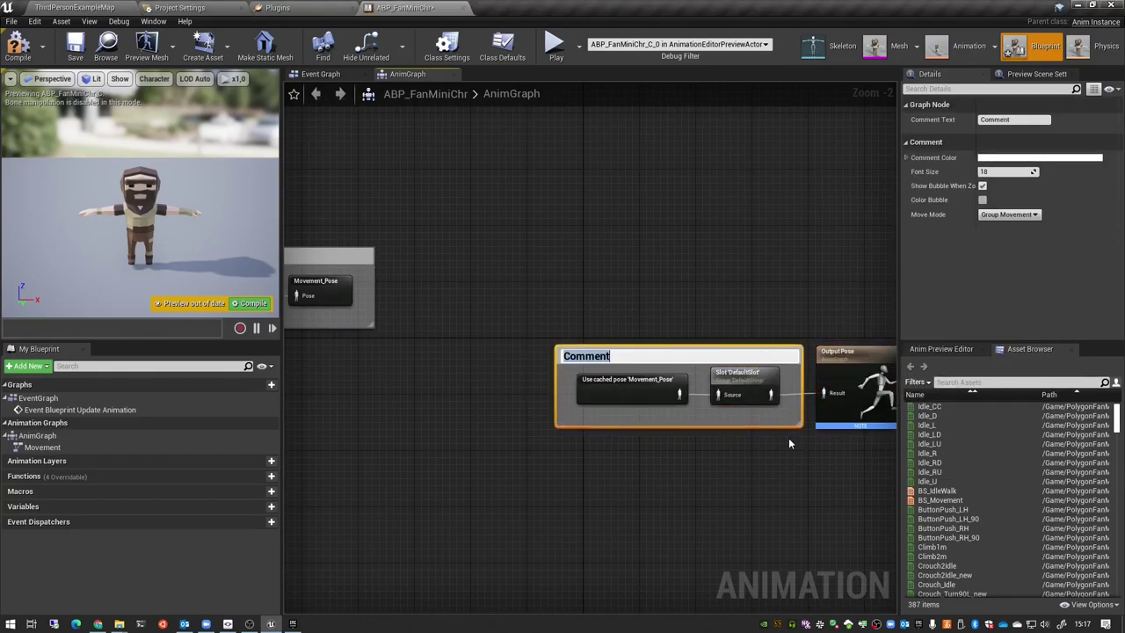
type("Montage Default")
key("Return")
scroll(788, 439, "down", 3)
left_click(394, 202)
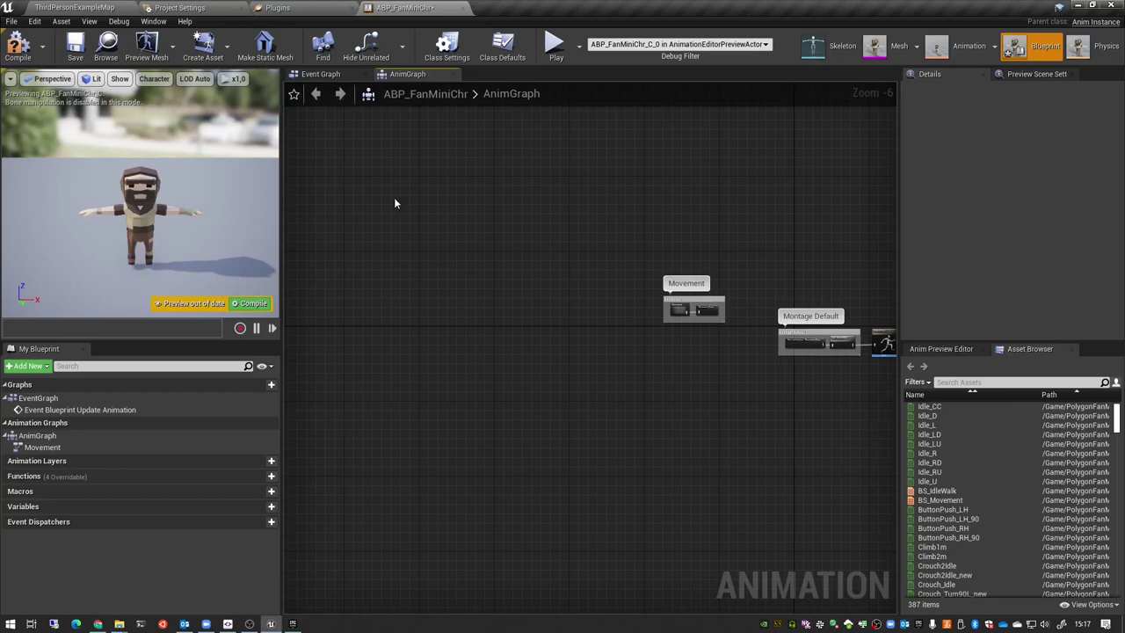
left_click(18, 48)
scroll(565, 396, "up", 5)
Step: Add BS_IdleWalk as a state in the Movement machine, then review the Event Graph's IsInAir setter
double_click(545, 347)
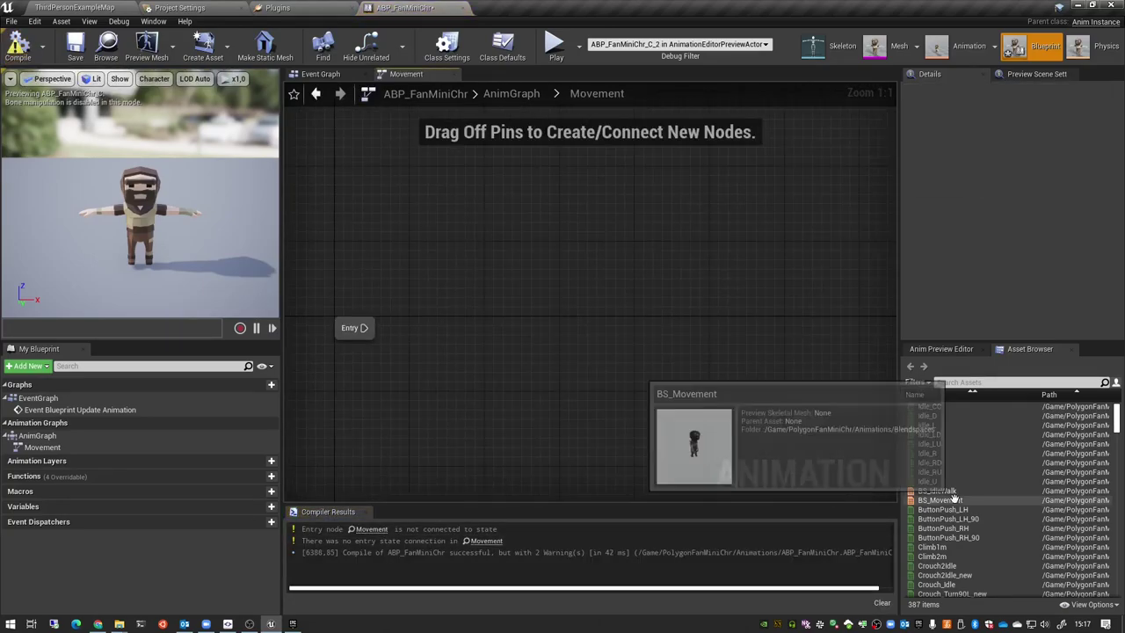
left_click_drag(936, 491, 519, 363)
double_click(527, 348)
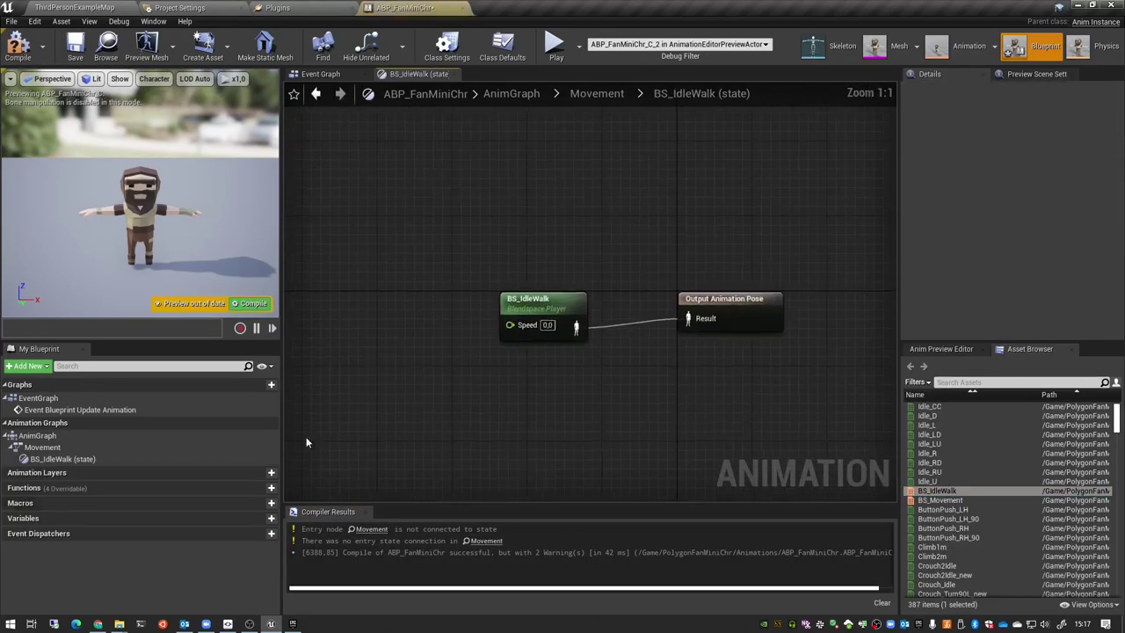
right_click(515, 313)
right_click(527, 327)
left_click(320, 74)
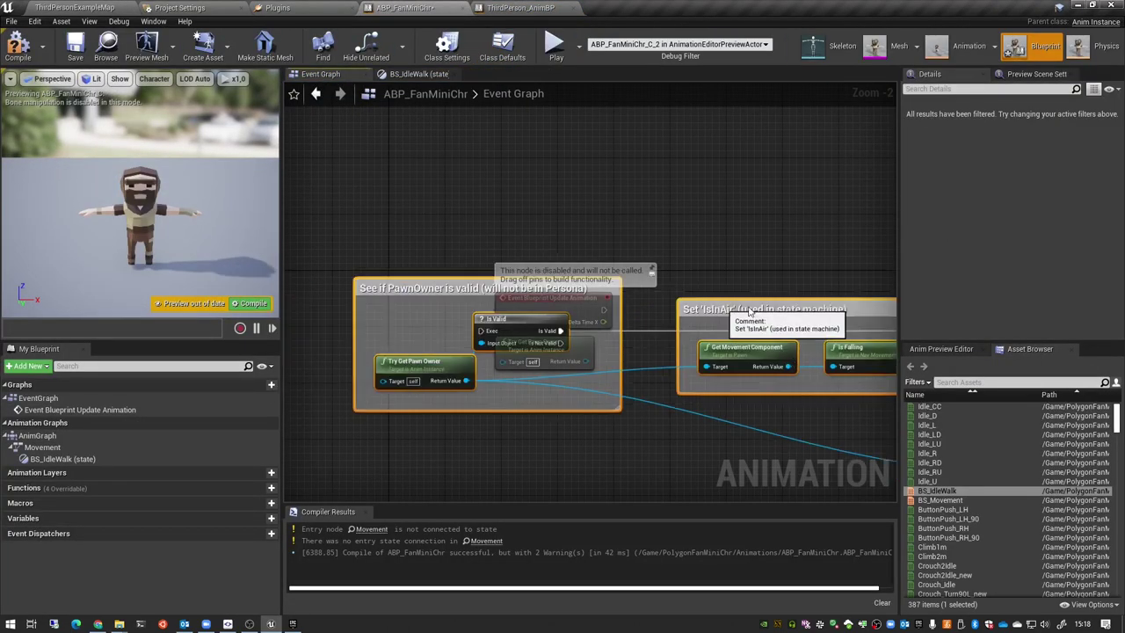
right_click_drag(683, 227, 448, 278)
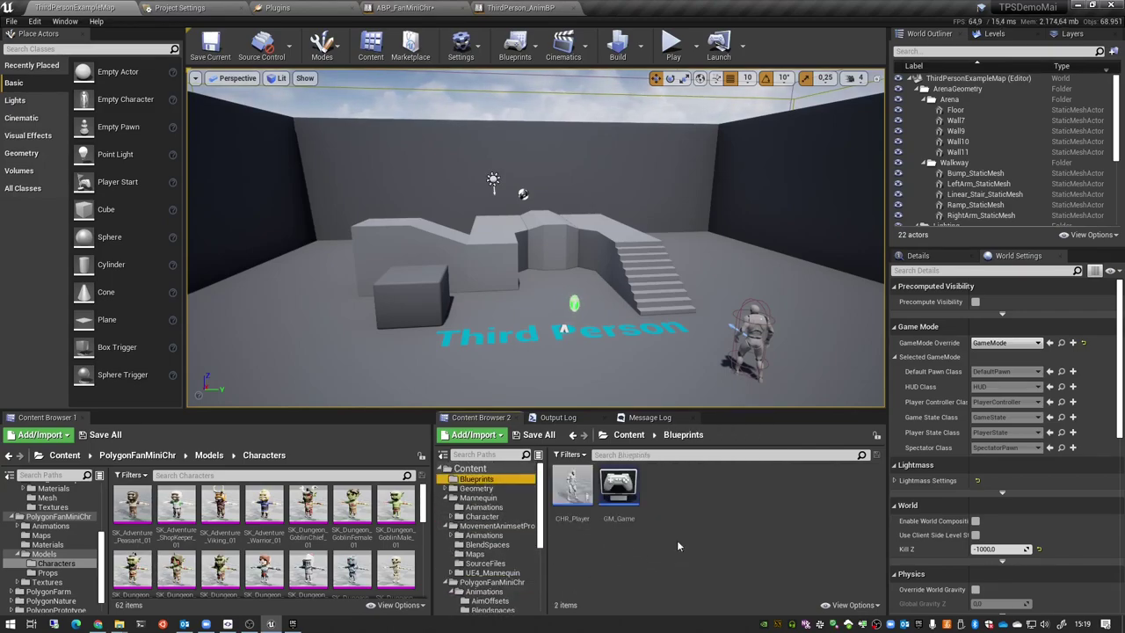
Step: Set CHR_Player's Mesh component to the SK_Fantasy_FemalePeasant_01 skeletal mesh
double_click(572, 492)
left_click(85, 104)
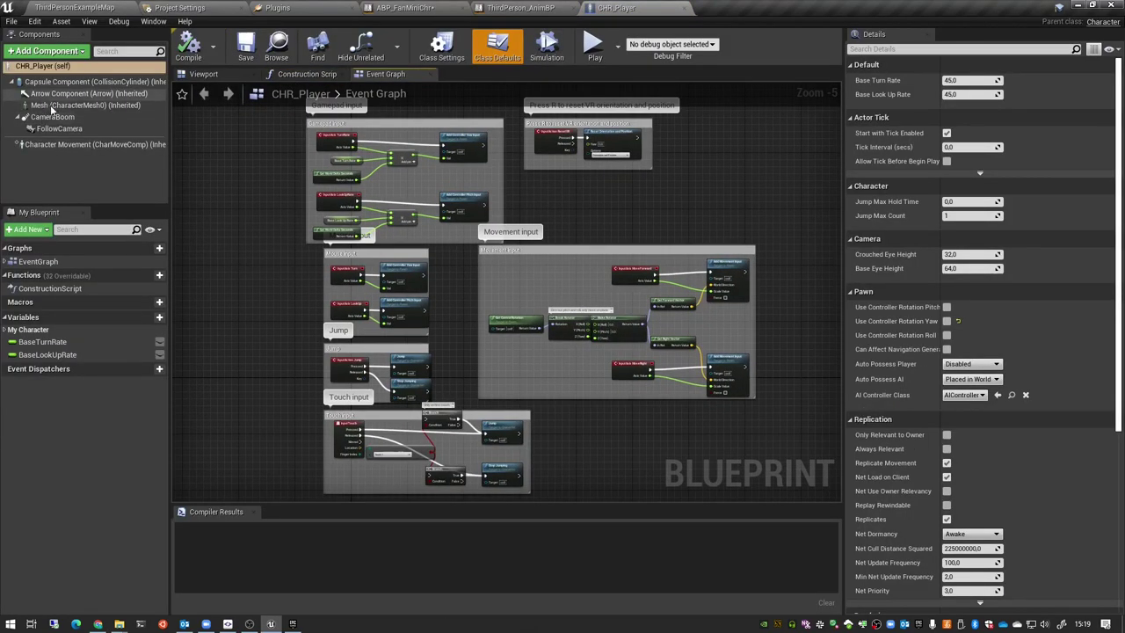
left_click(1011, 343)
scroll(1038, 490, "down", 2)
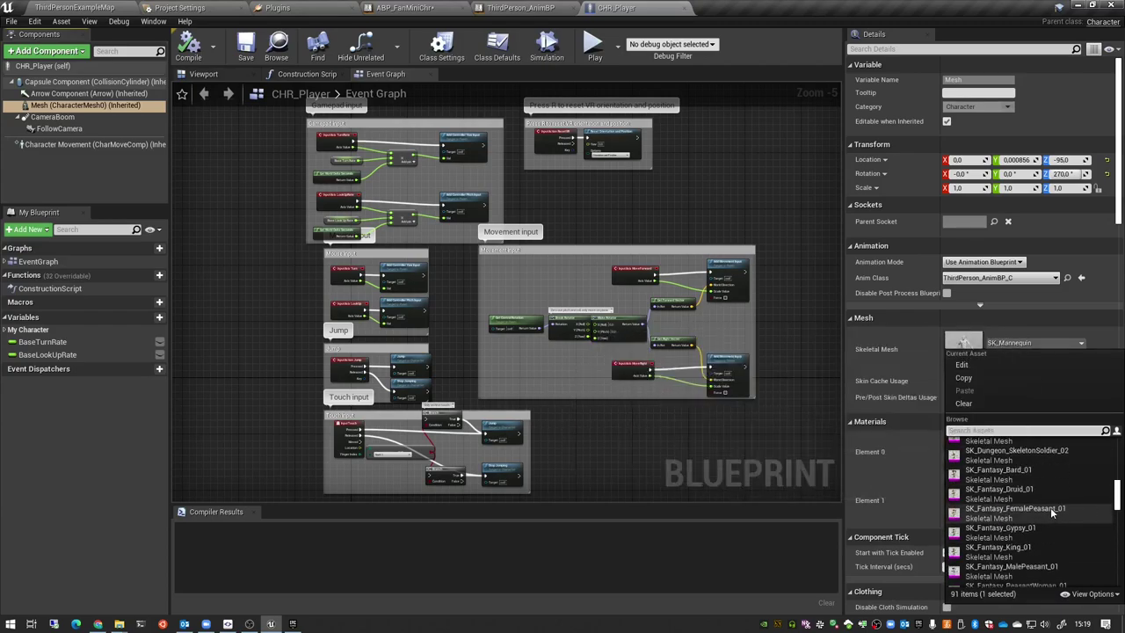
left_click(1050, 507)
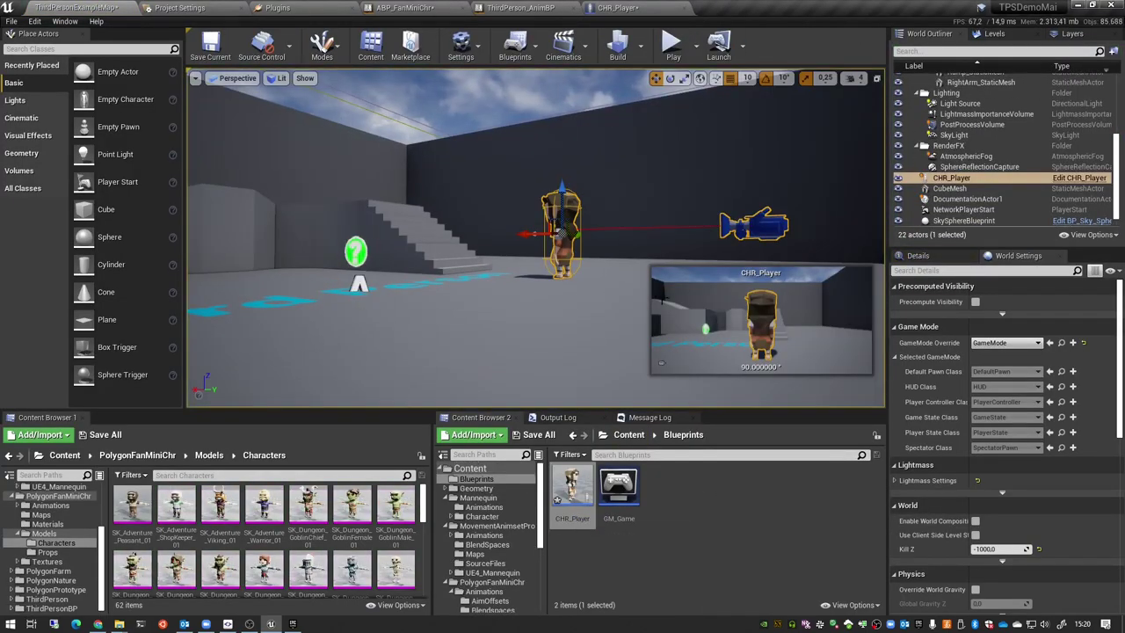
Step: Set the level's GameMode Override to GM_Game and start a test play
left_click(1002, 343)
left_click(1010, 413)
left_click(673, 46)
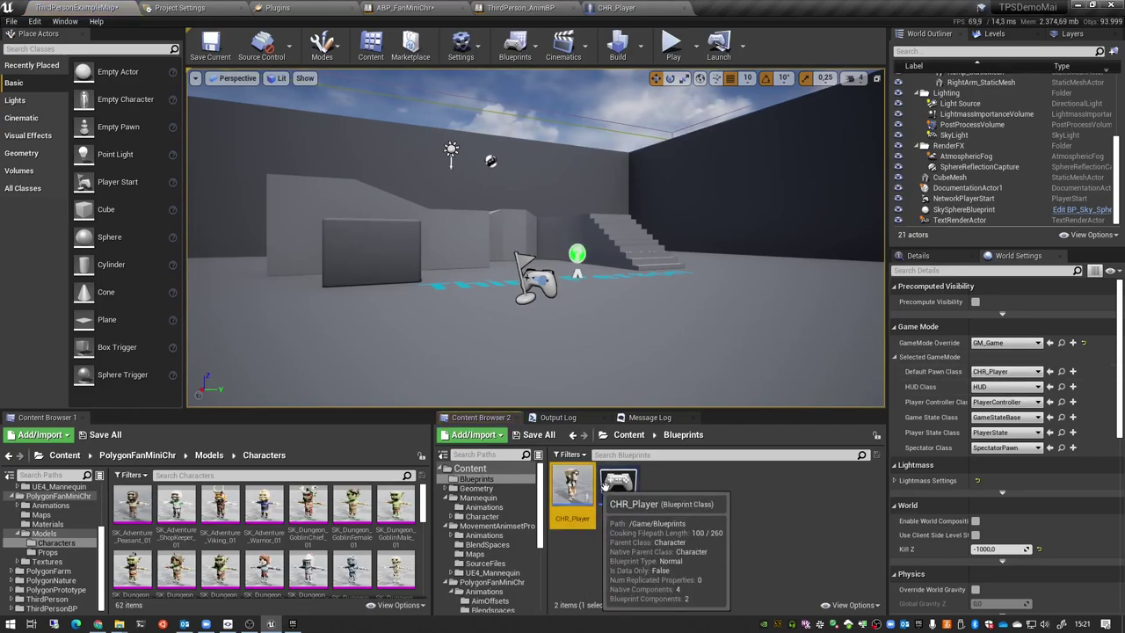
Step: Switch from CHR_Player back to ABP_FanMiniChr and navigate from the BS_IdleWalk state up to the AnimGraph
left_click(572, 492)
scroll(945, 482, "down", 1)
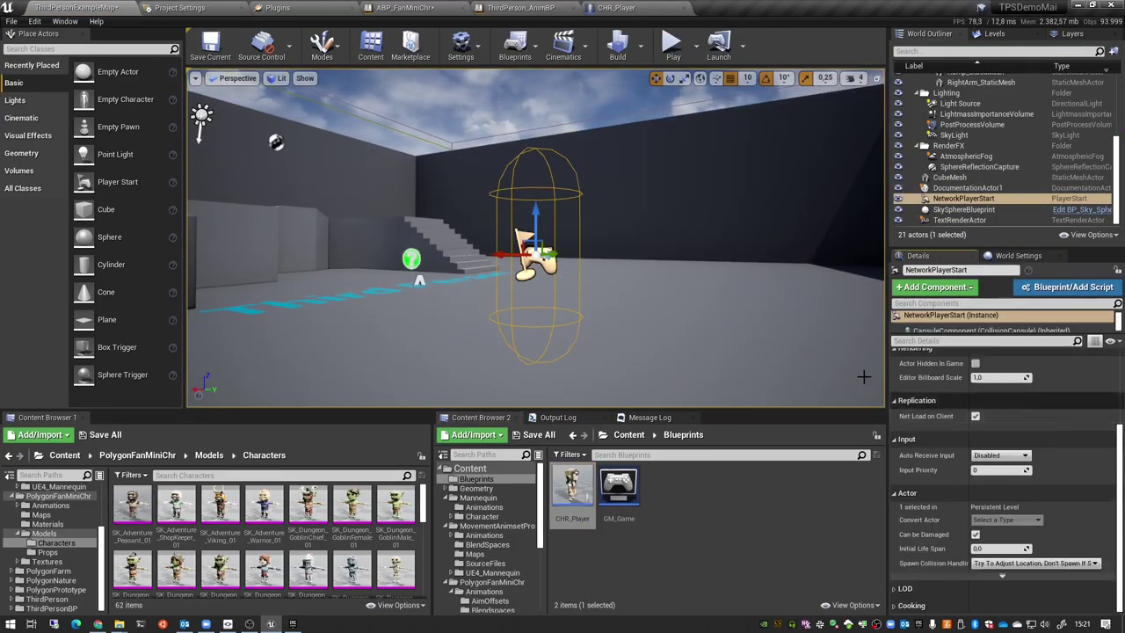
left_click(613, 7)
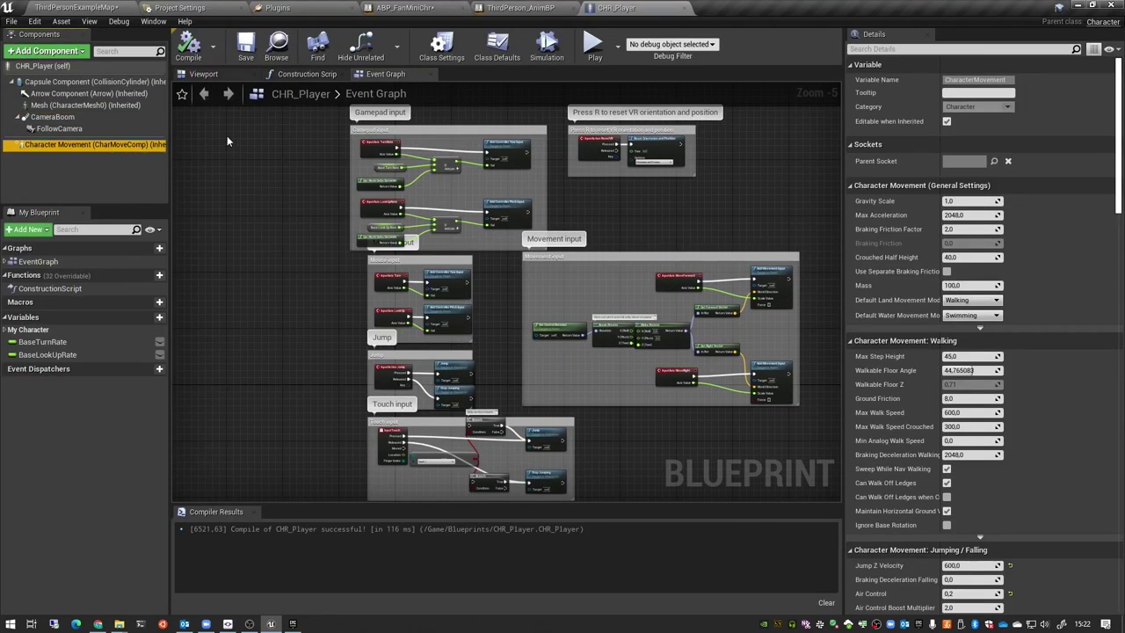
left_click(384, 9)
scroll(585, 179, "down", 2)
mouse_move(585, 178)
right_mouse_down()
mouse_move(530, 237)
mouse_move(611, 312)
right_mouse_up()
left_click(418, 74)
left_click(574, 95)
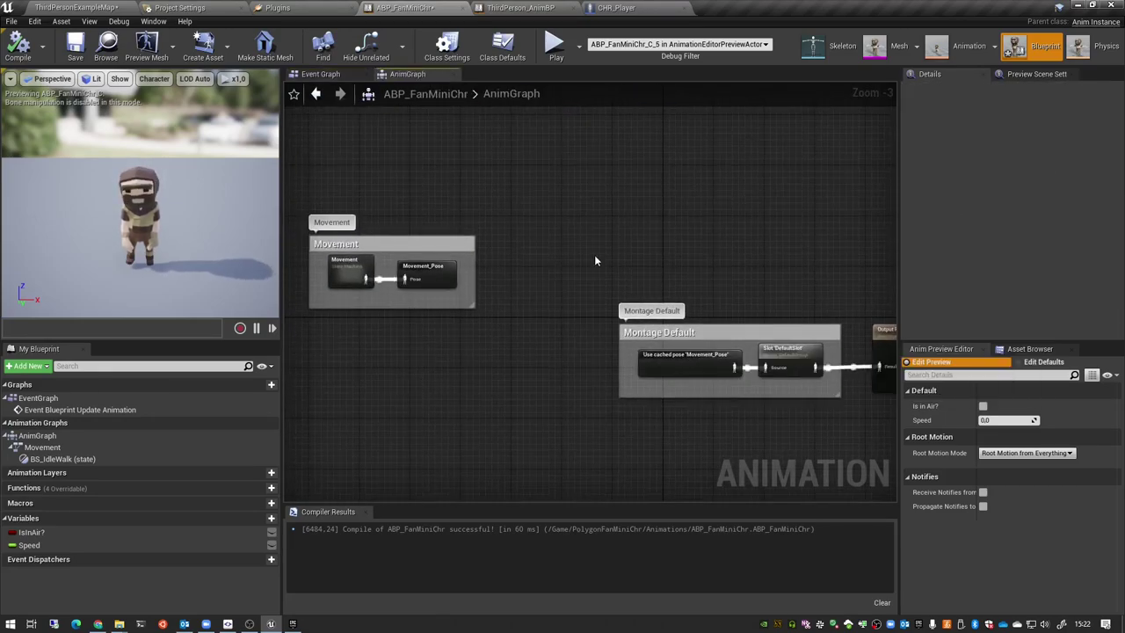
Step: Move the Slot node aside, wire the cached Movement pose directly to Output Pose, and test-play
right_click_drag(733, 368, 577, 365)
left_click_drag(577, 368, 719, 364)
left_click_drag(632, 347, 632, 304)
left_click(553, 46)
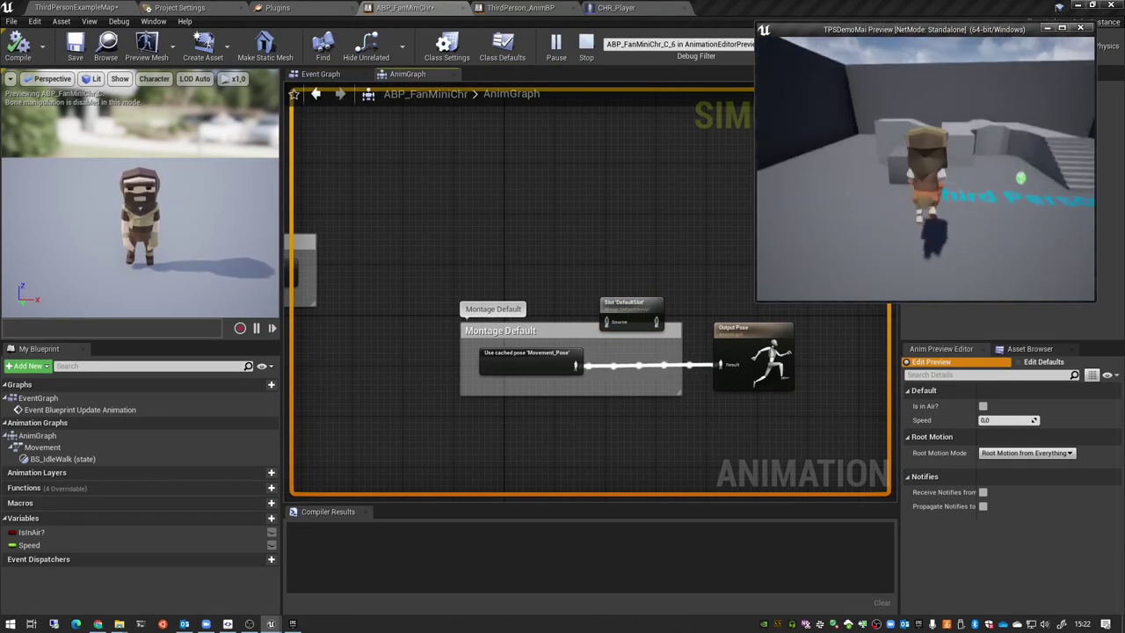
key("Escape")
Step: Check the BS_IdleWalk state and the Speed setters, then reopen the CHR_Player blueprint
double_click(299, 268)
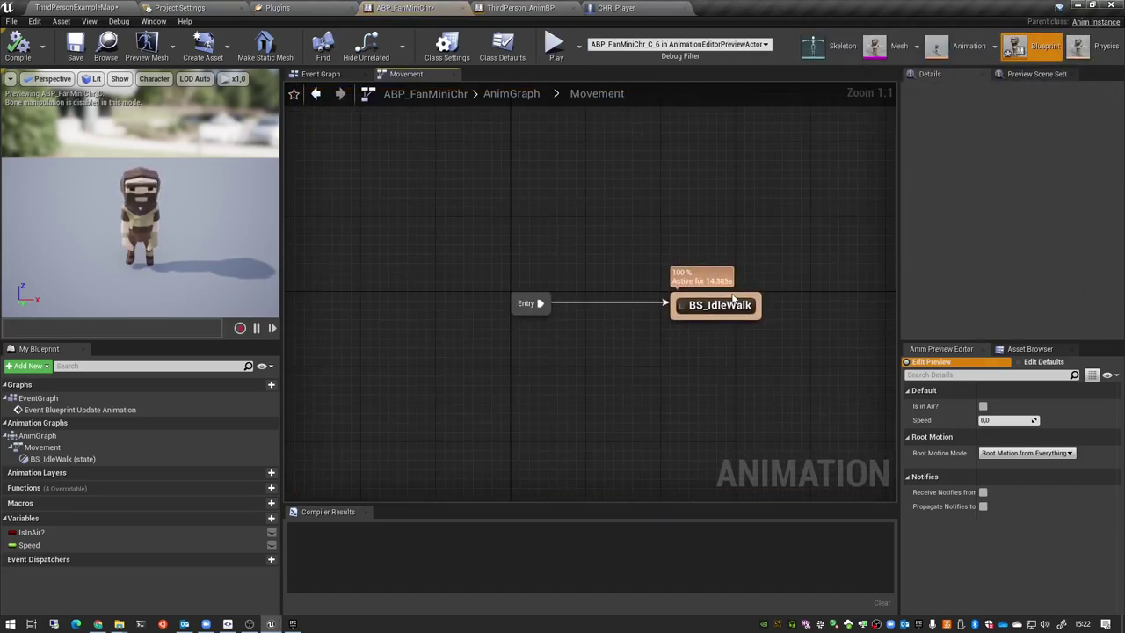
double_click(710, 304)
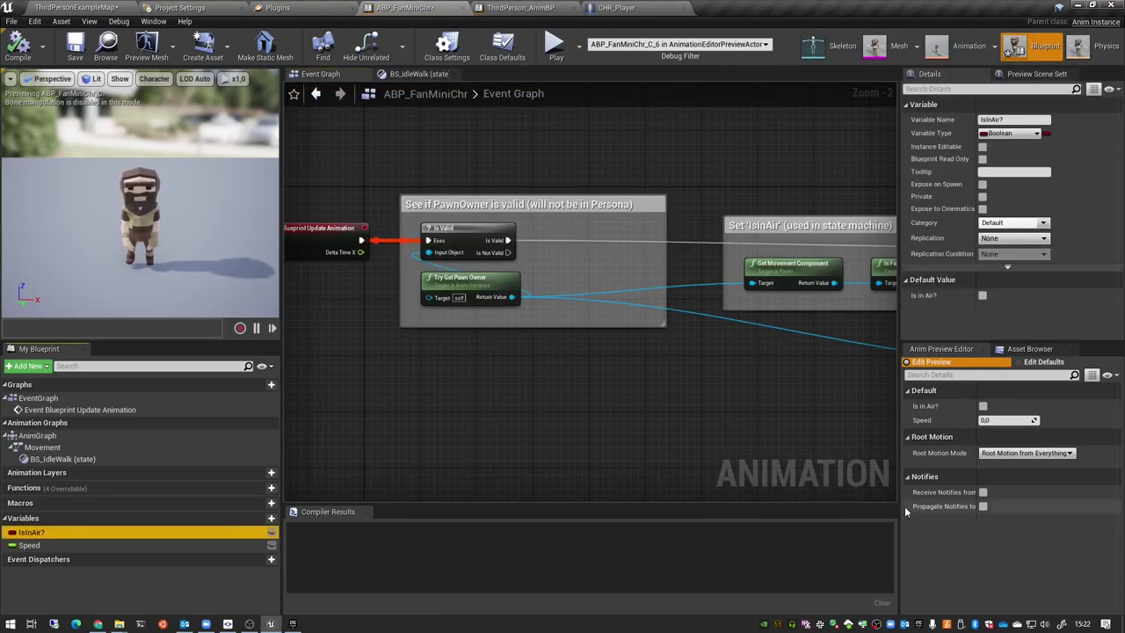
right_click_drag(520, 225, 296, 179)
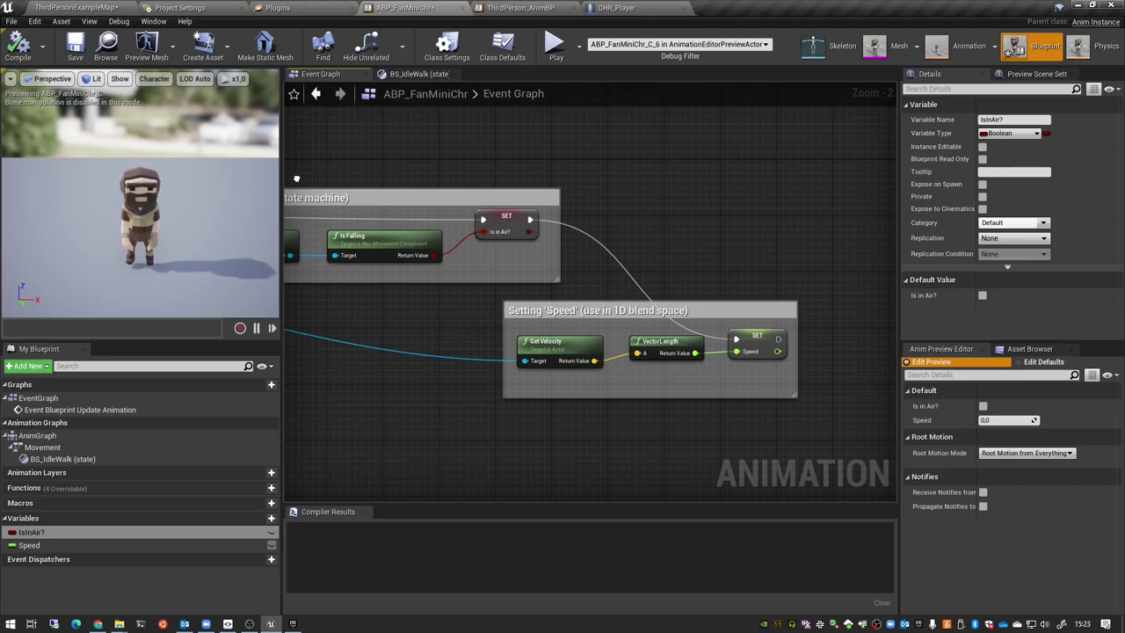
left_click(520, 7)
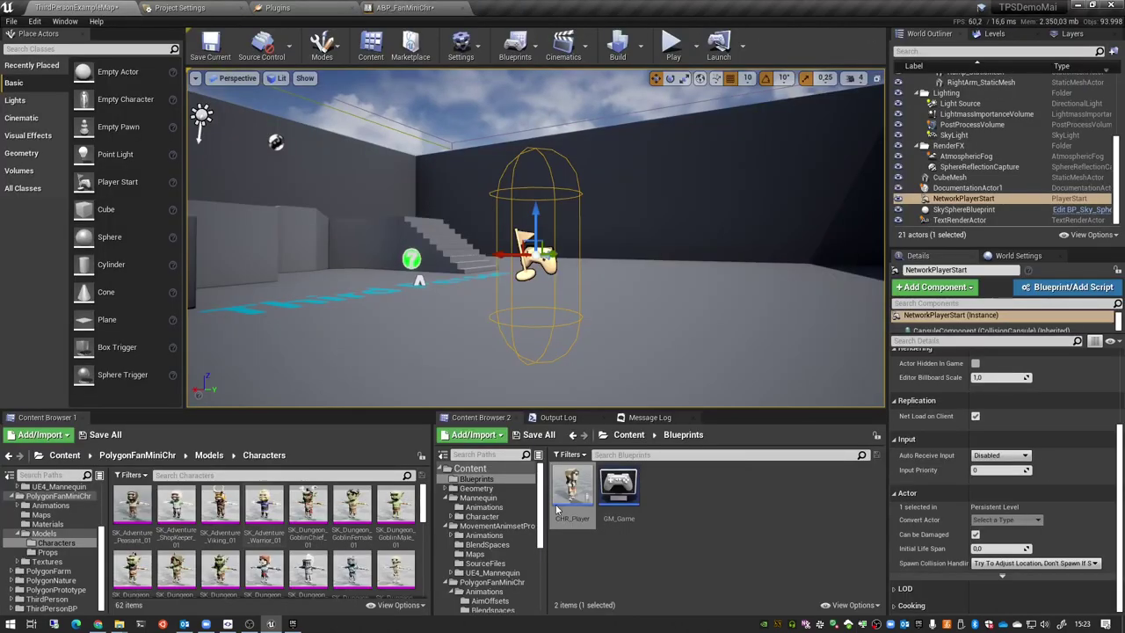
double_click(556, 508)
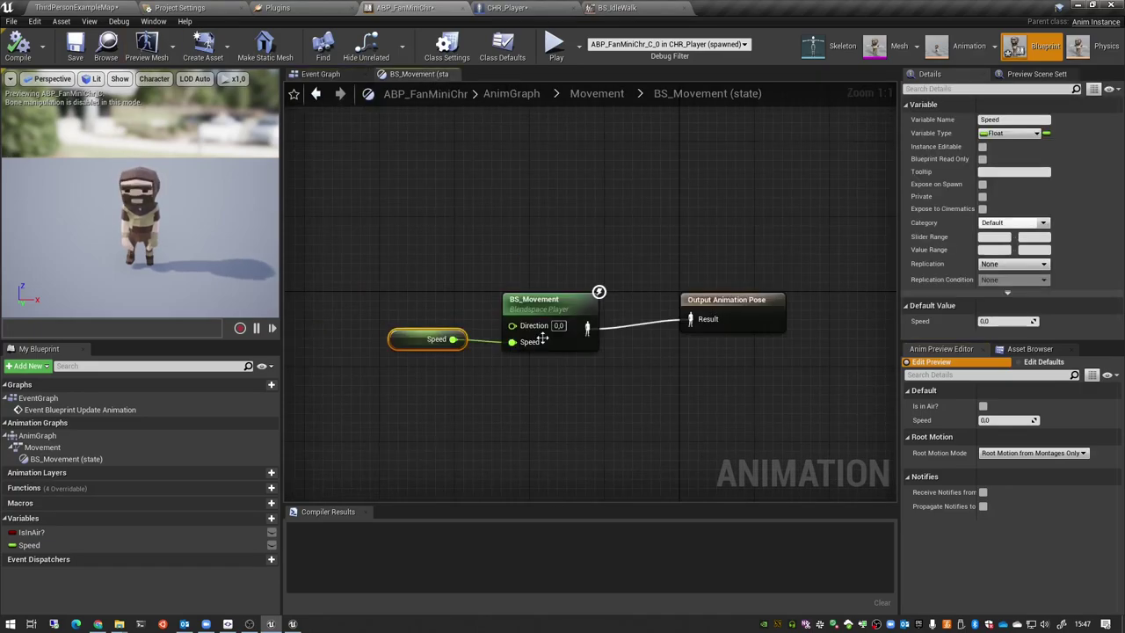
Step: Test-play the peasant character walking in the level with Alt+P, then stop
key("alt+p")
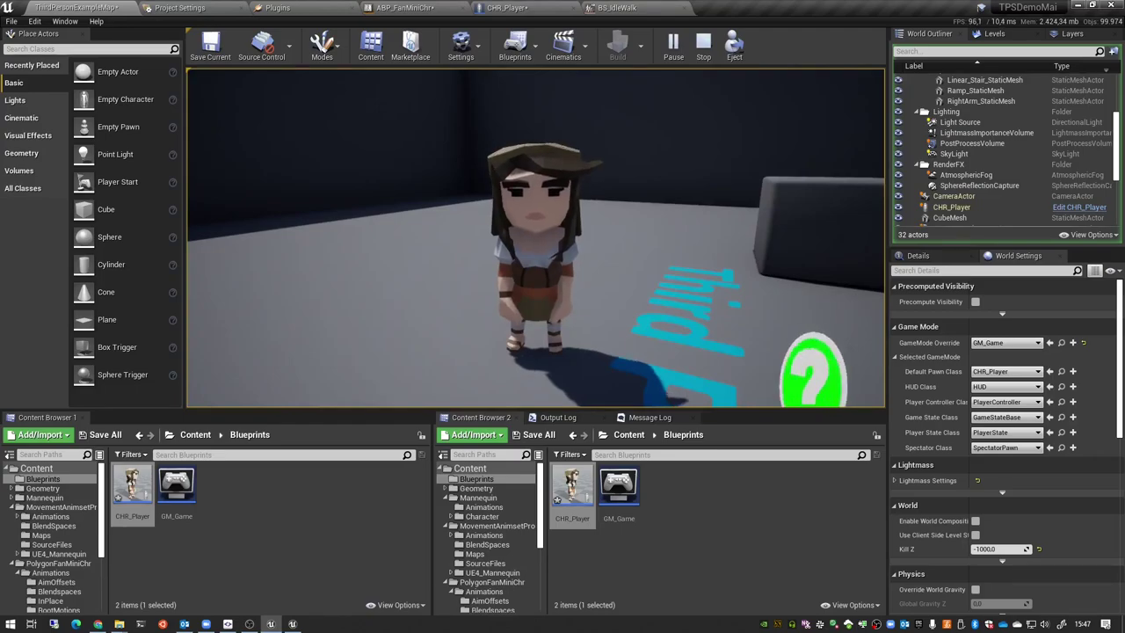
key("Escape")
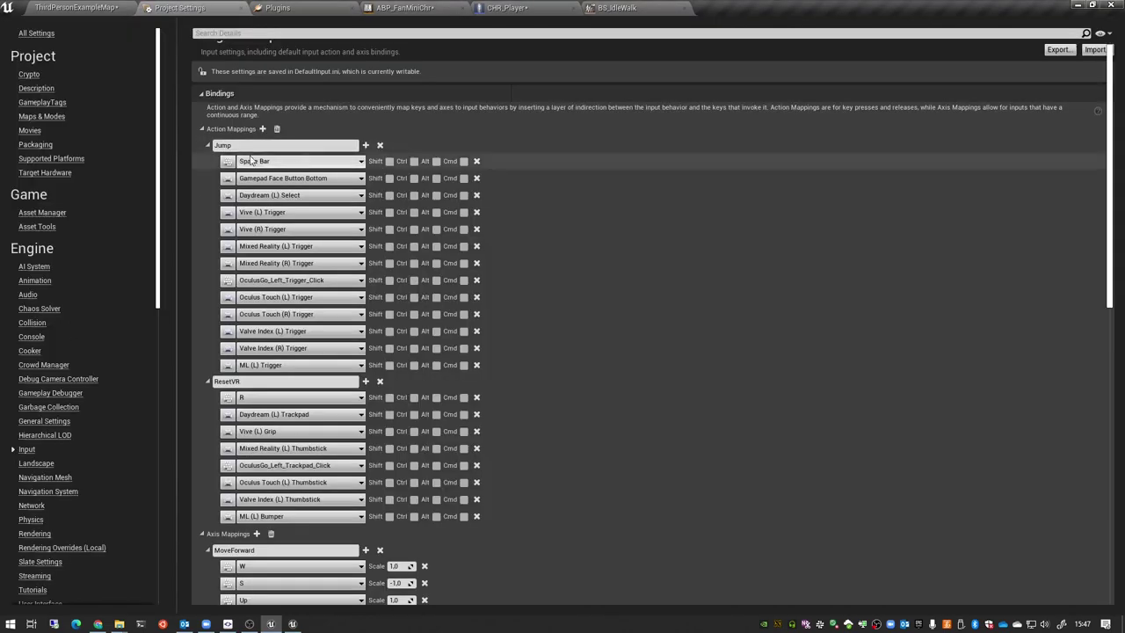
Step: Add a Sprint action mapping bound to Left Shift
left_click(262, 128)
type("Sprint")
left_click(296, 532)
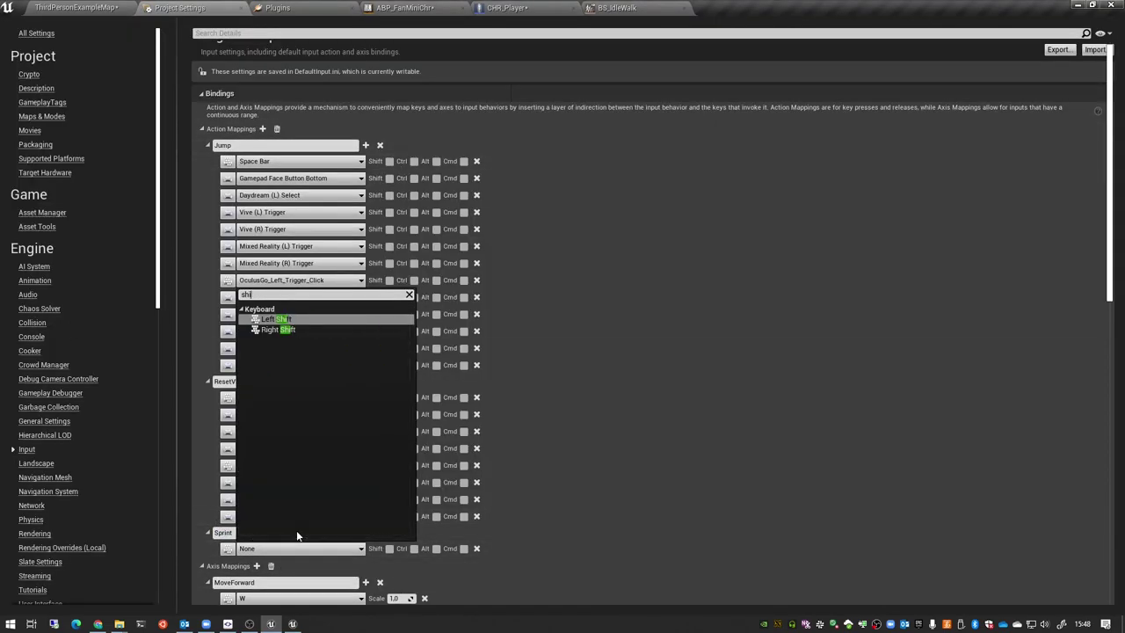
left_click(306, 413)
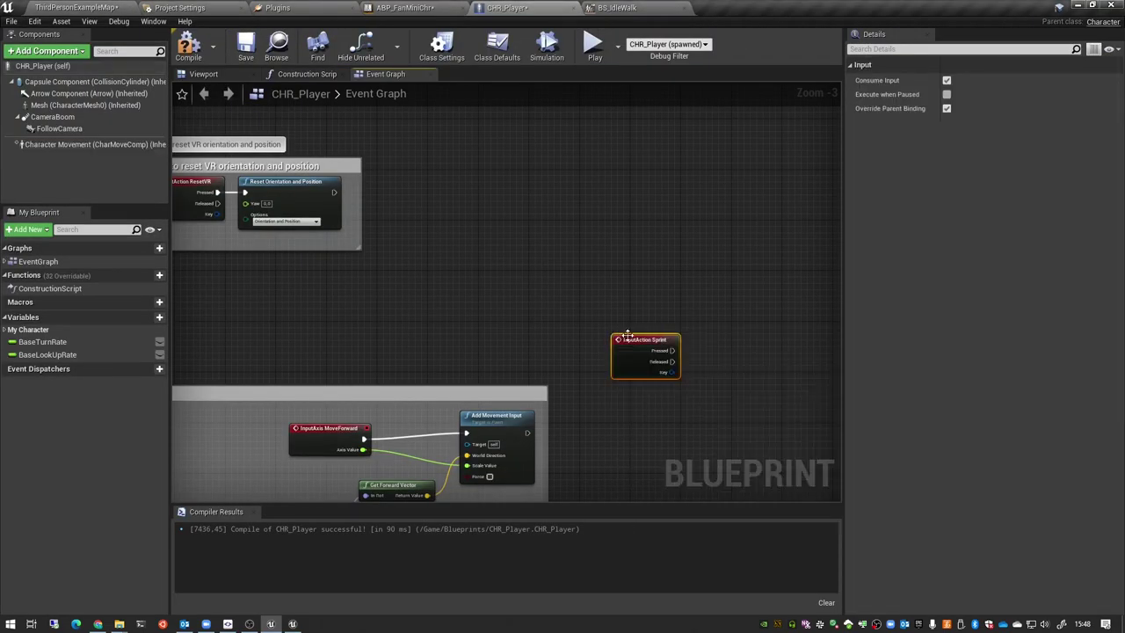
Step: Wire Sprint Pressed and Released to Character Movement's Set Max Walk Speed nodes, 500 and 250
mouse_move(88, 145)
left_mouse_down()
mouse_move(611, 364)
mouse_move(663, 292)
left_mouse_up()
type("set max speed")
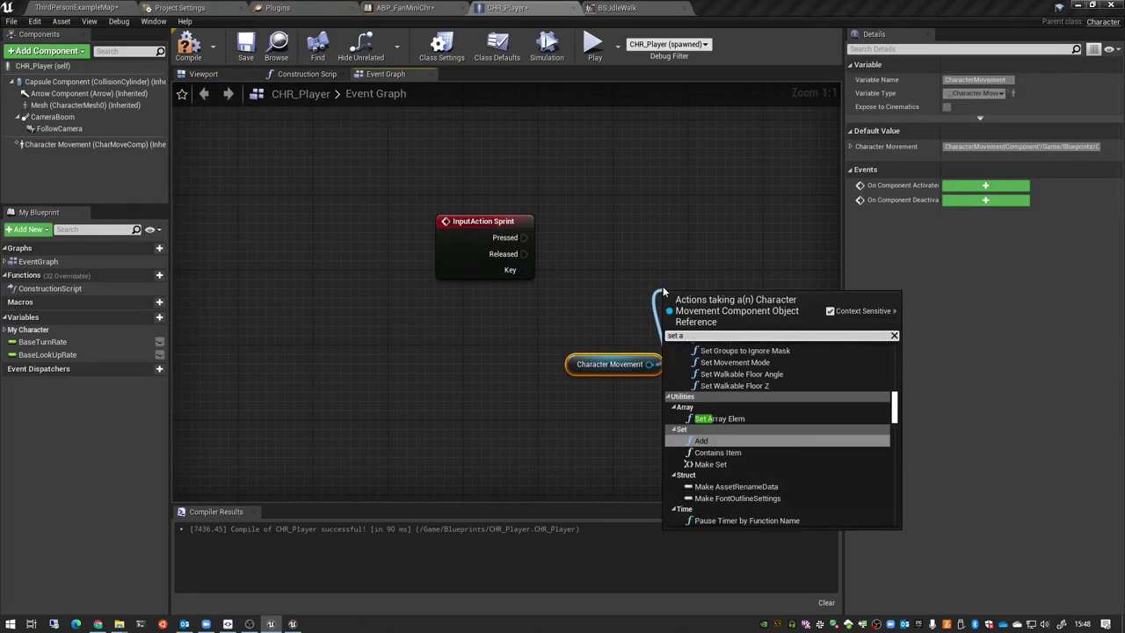
left_click(729, 435)
left_click_drag(610, 364, 716, 233)
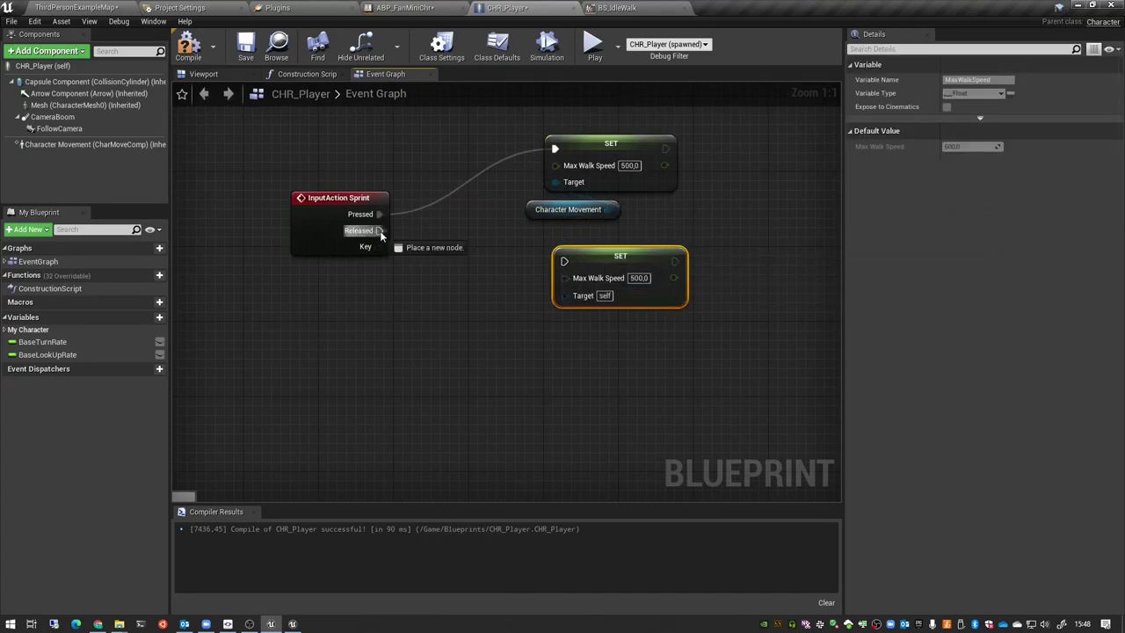
left_click_drag(378, 230, 563, 260)
left_click_drag(606, 209, 565, 295)
left_click_drag(562, 209, 474, 218)
left_click_drag(610, 142, 657, 142)
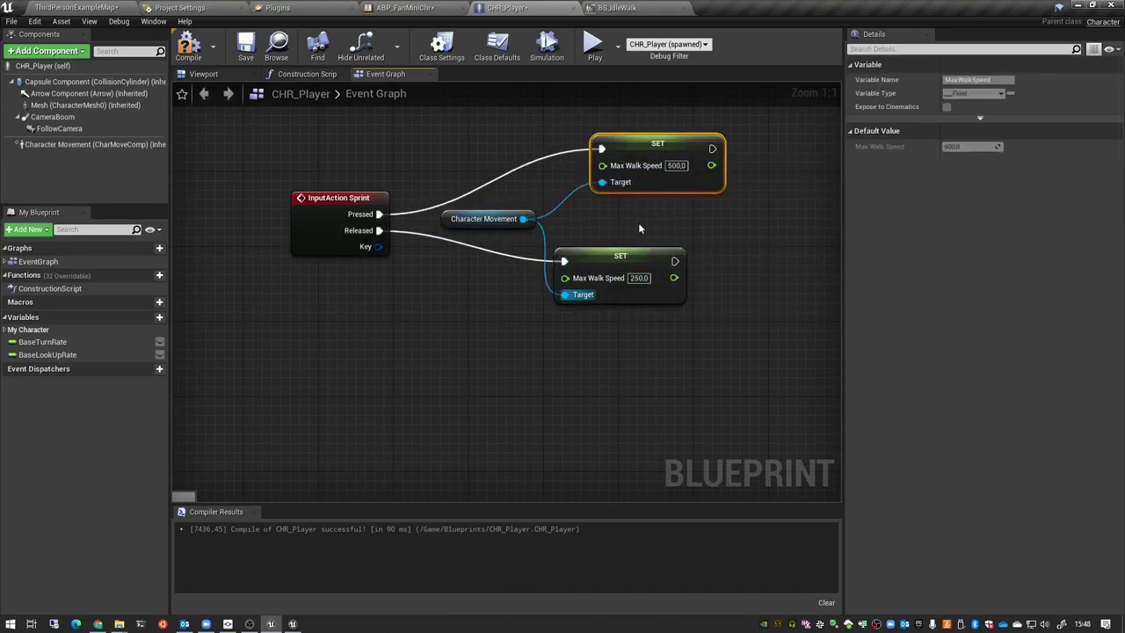
left_click_drag(620, 256, 658, 256)
right_click_drag(330, 141, 274, 141)
Step: Add a ButtonSprint Boolean set true on sprint press and false on release
left_click(159, 316)
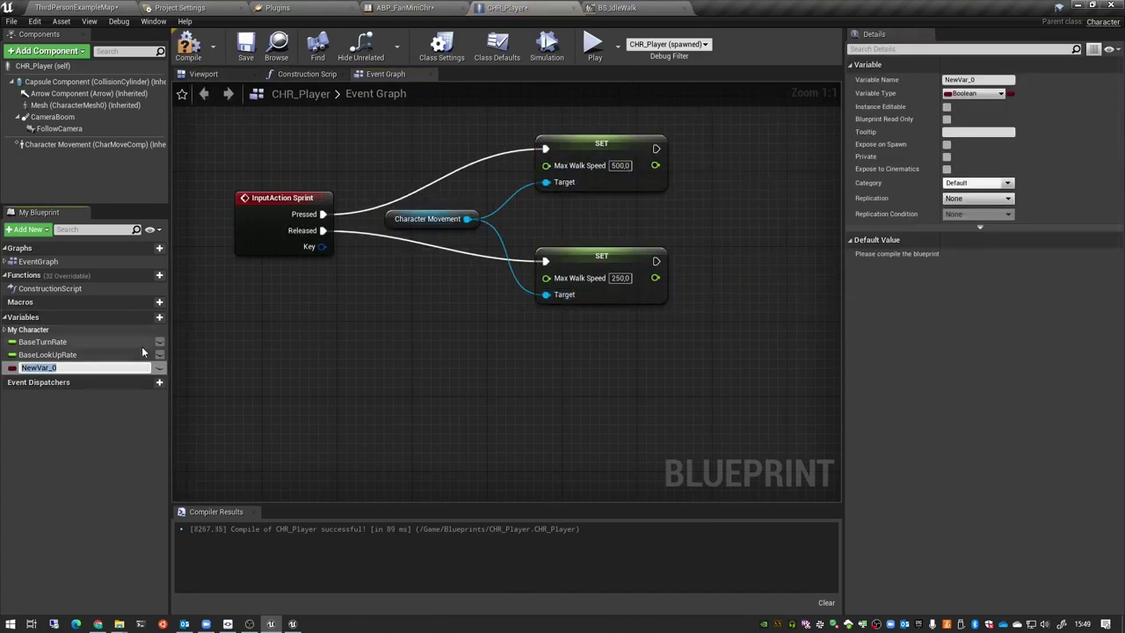
left_click(80, 368)
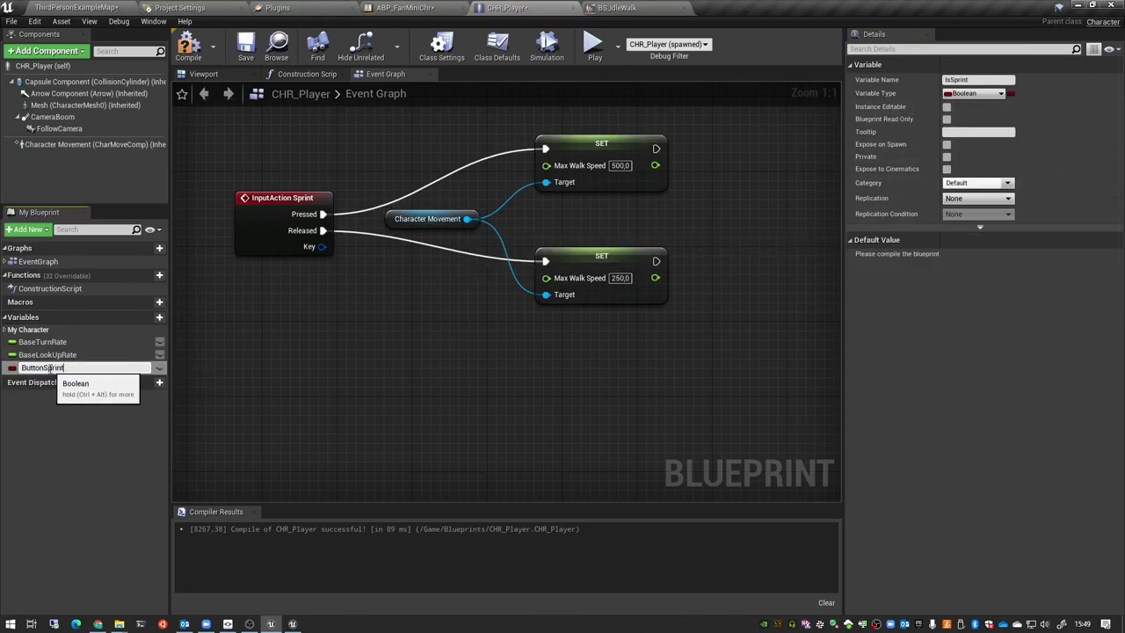
left_click_drag(357, 318, 733, 150, "alt")
left_click_drag(39, 367, 733, 261, "alt")
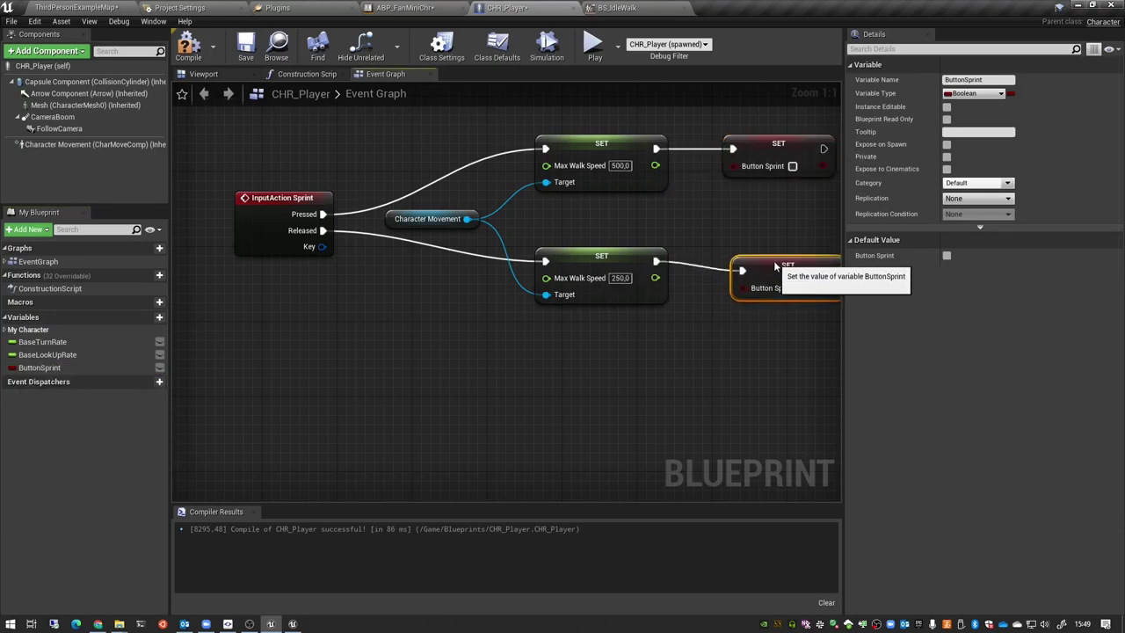
left_click(792, 165)
Step: Change the character's skeletal mesh to SK_Fantasy_Bard_01 and test-play the game
left_click(404, 7)
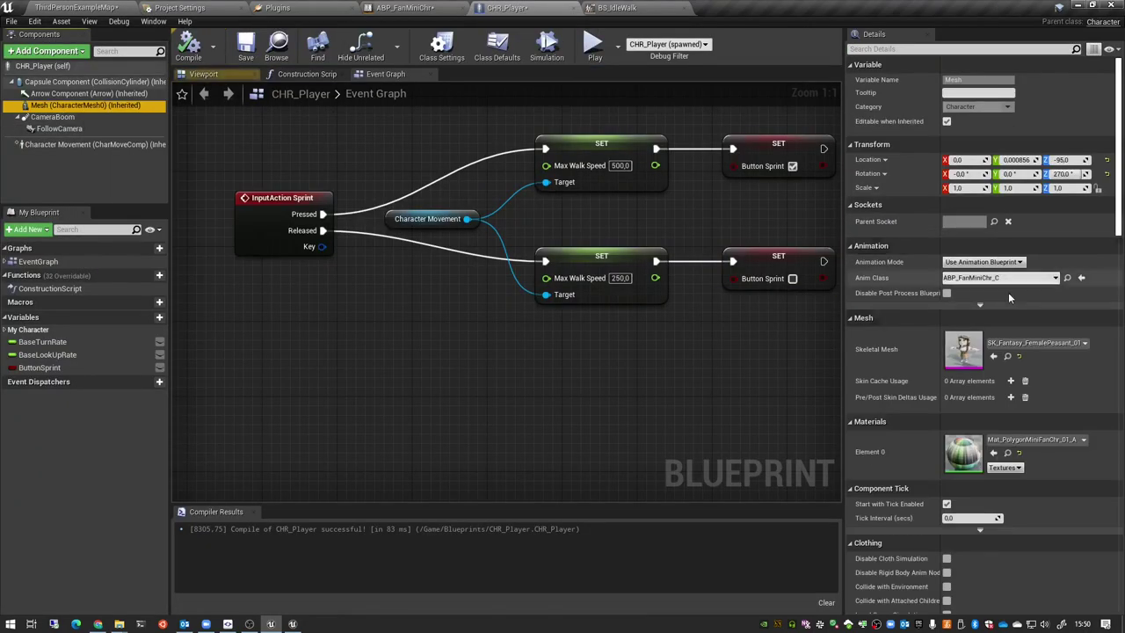
left_click(1037, 343)
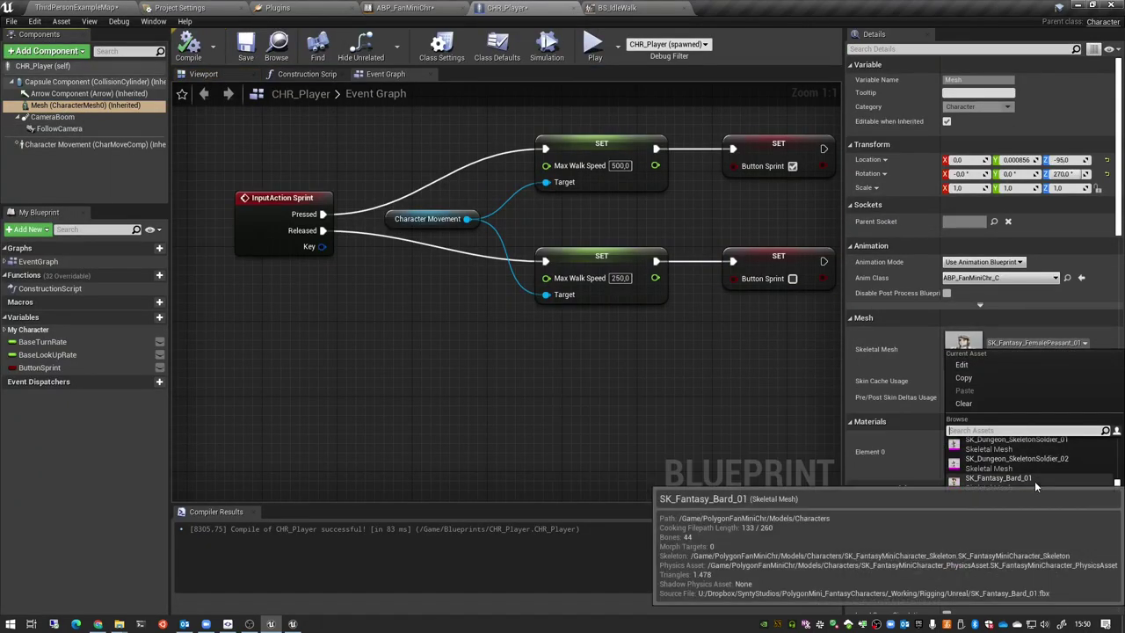
left_click(1034, 479)
key("alt+p")
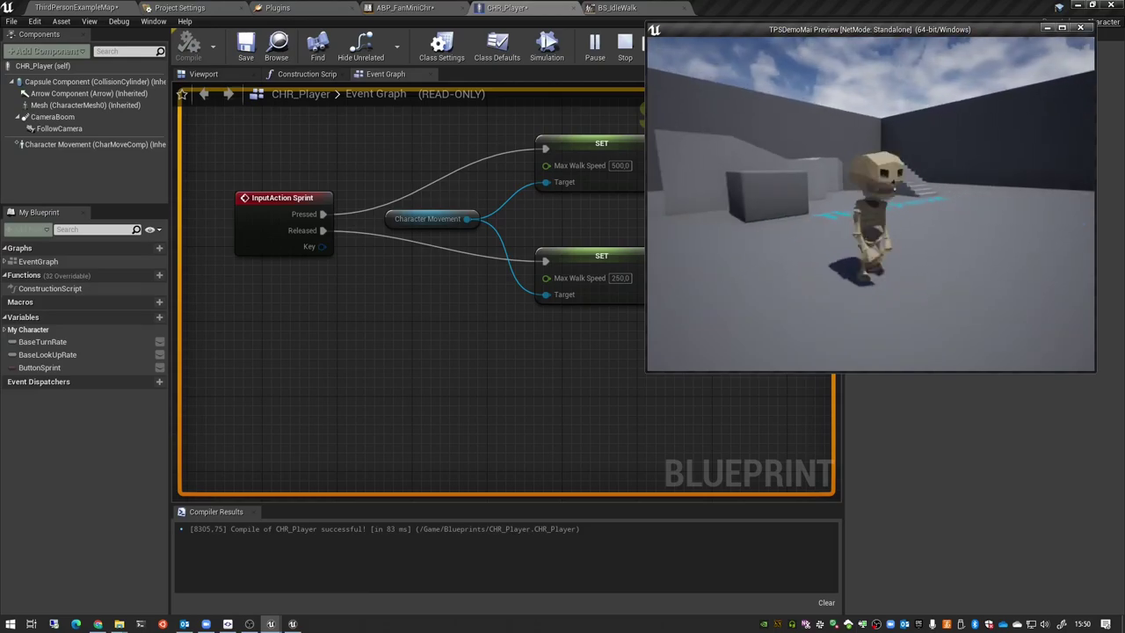
key("Escape")
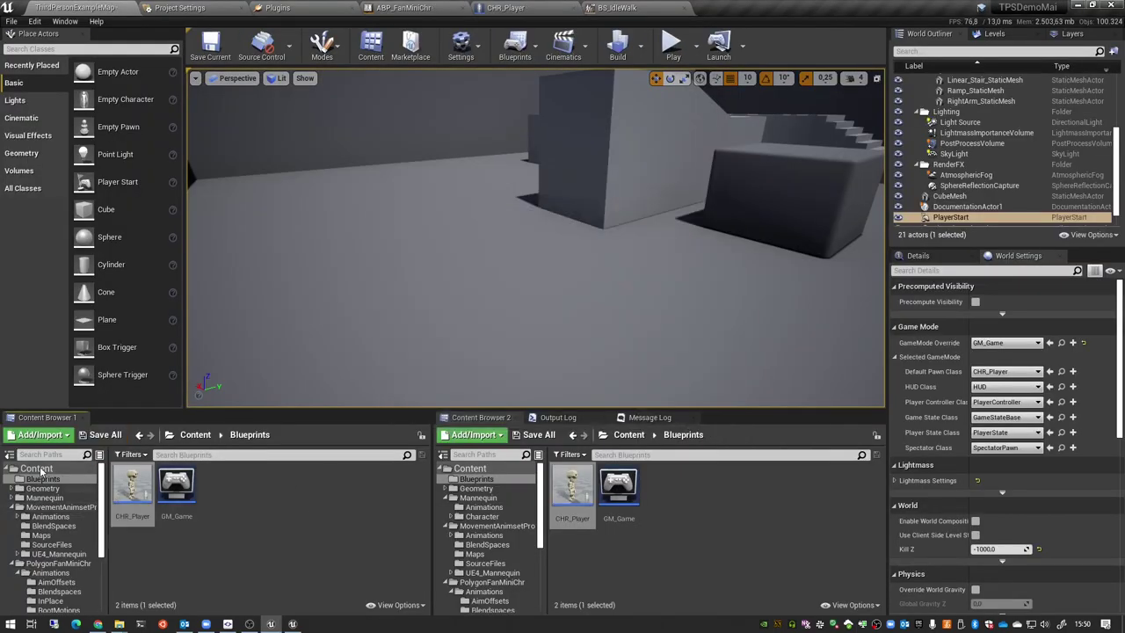
left_click(196, 434)
Step: Load the Demonstration level from PolygonNature/Maps
double_click(403, 490)
double_click(178, 483)
double_click(219, 487)
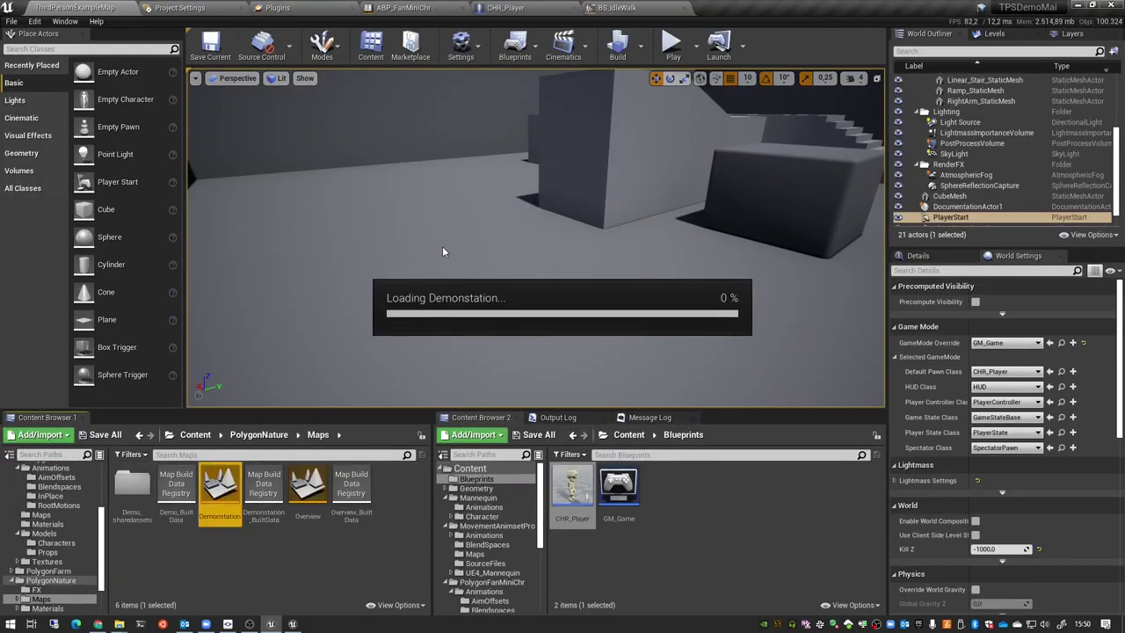
Step: Create a Content/Maps folder and save the current level there as Main
left_click(470, 468)
right_click(743, 571)
left_click(781, 229)
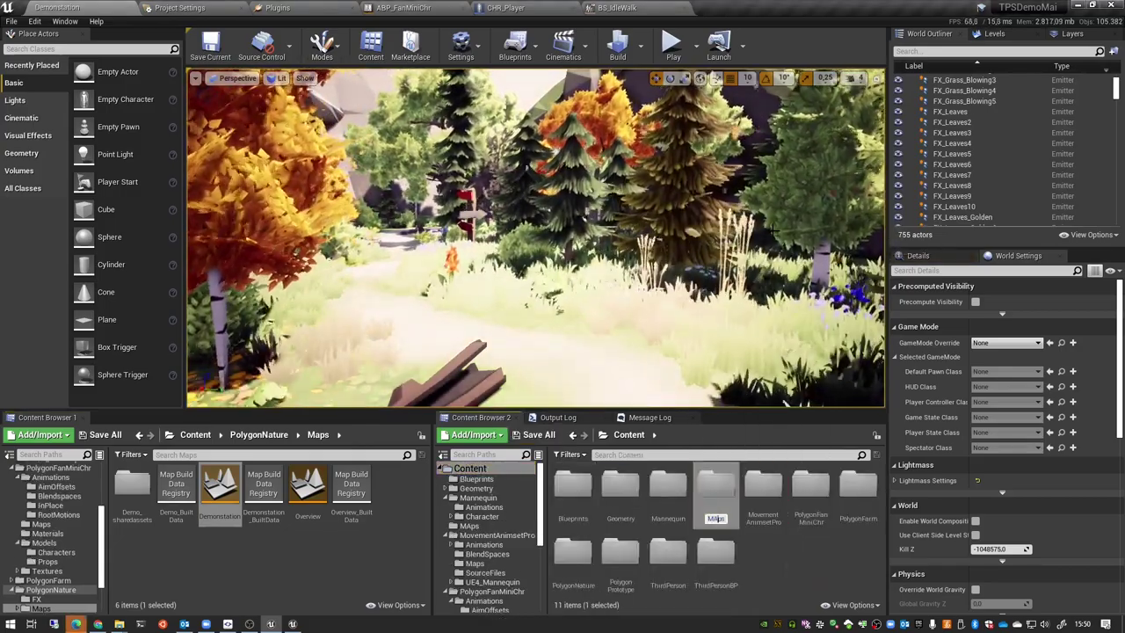
type("Maps")
key("Return")
double_click(715, 492)
left_click(11, 20)
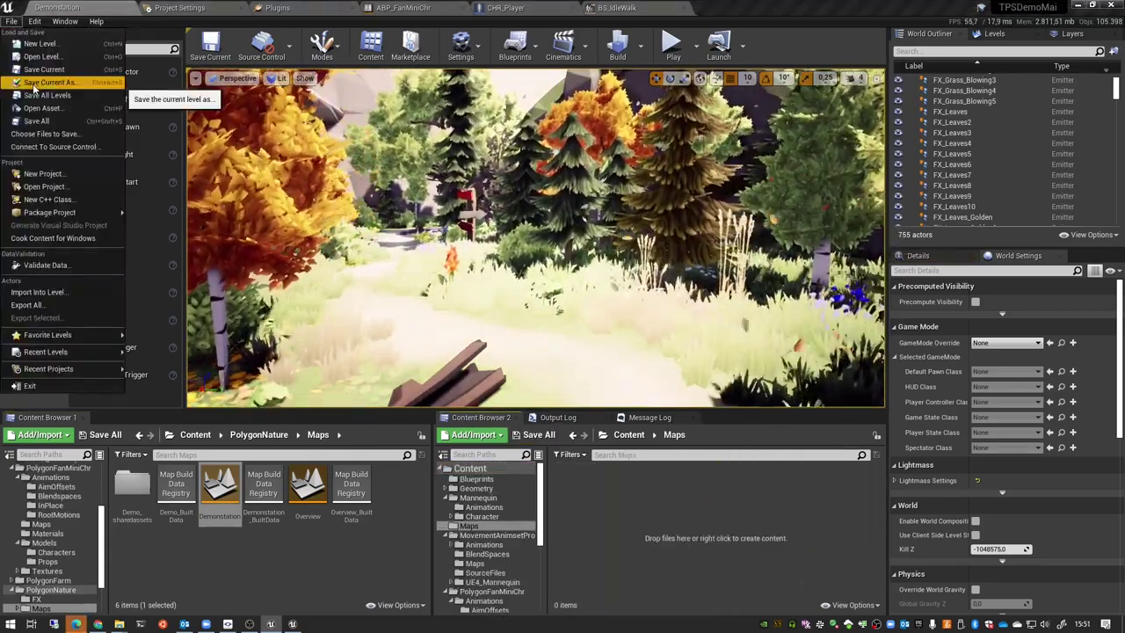
left_click(50, 80)
key("Return")
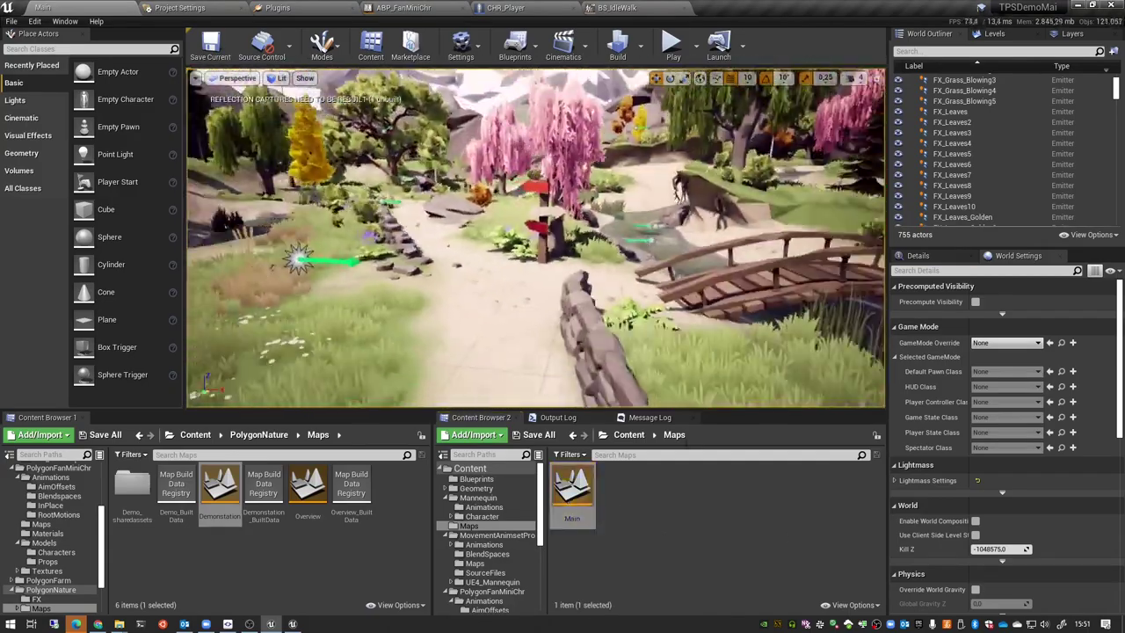
Step: Set the Main level's GameMode Override to GM_Game and test-play it
left_click(540, 237)
left_click(669, 54)
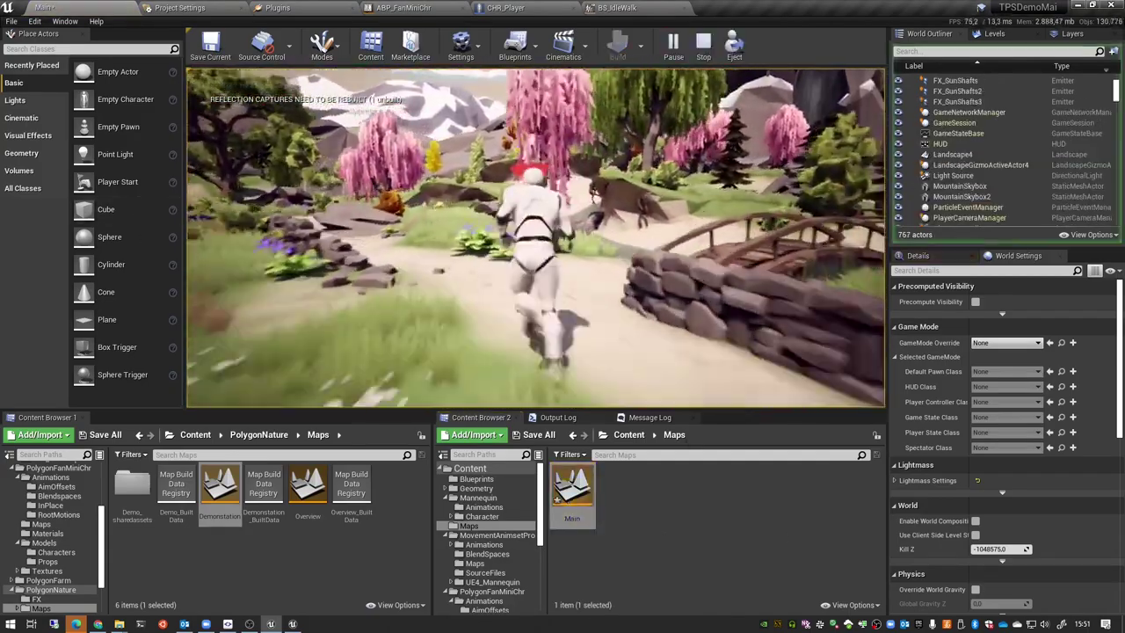
key("Escape")
left_click(1006, 343)
left_click(997, 427)
left_click(672, 45)
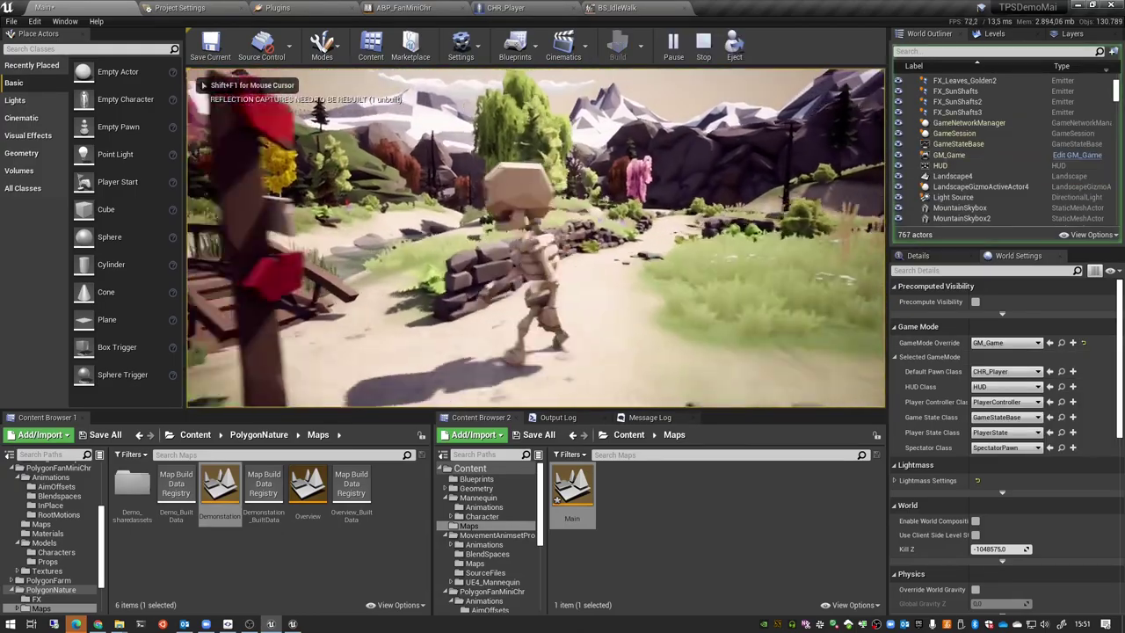
key("Escape")
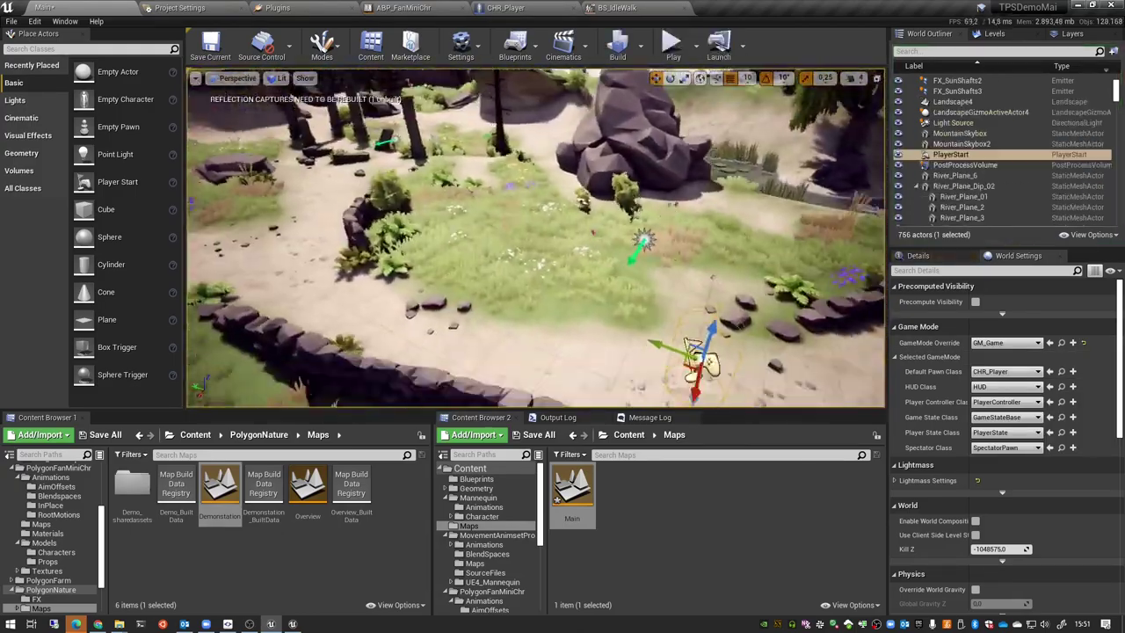
Step: Browse to PolygonFarm/Meshes/Environments and drag SM_Env_Dirt_Rows_01 into the grassy clearing
scroll(492, 536, "down", 3)
left_click(484, 561)
left_click(481, 551)
double_click(710, 483)
double_click(663, 484)
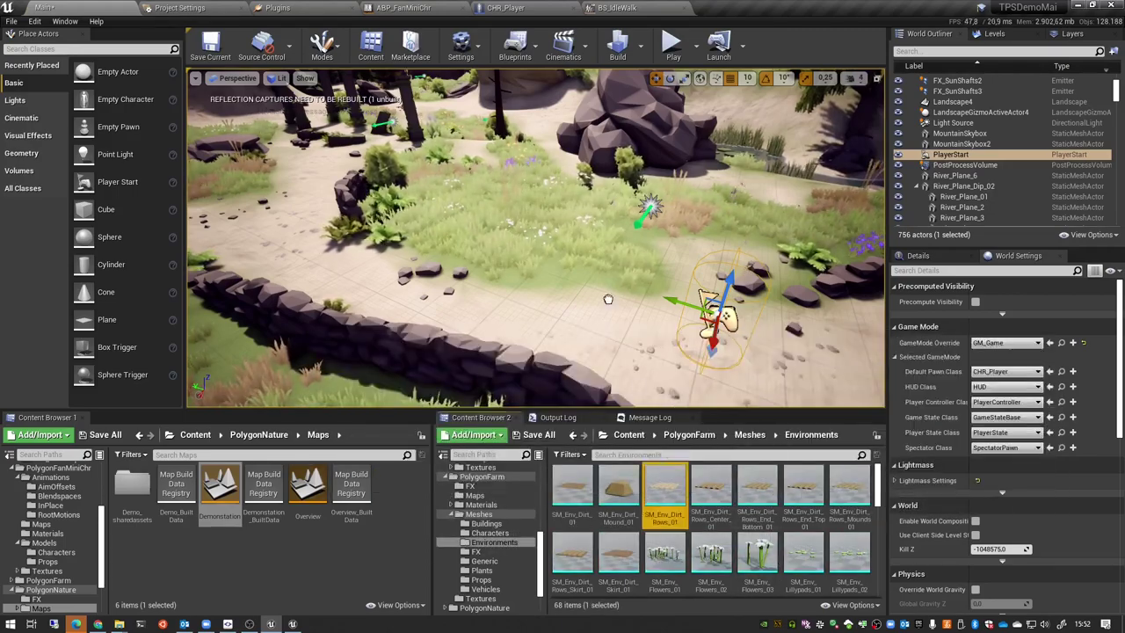
left_click_drag(665, 487, 625, 195)
Step: Replace the placed dirt rows actor with SM_Env_Dirt_Rows_Skirt_01
right_click(572, 560)
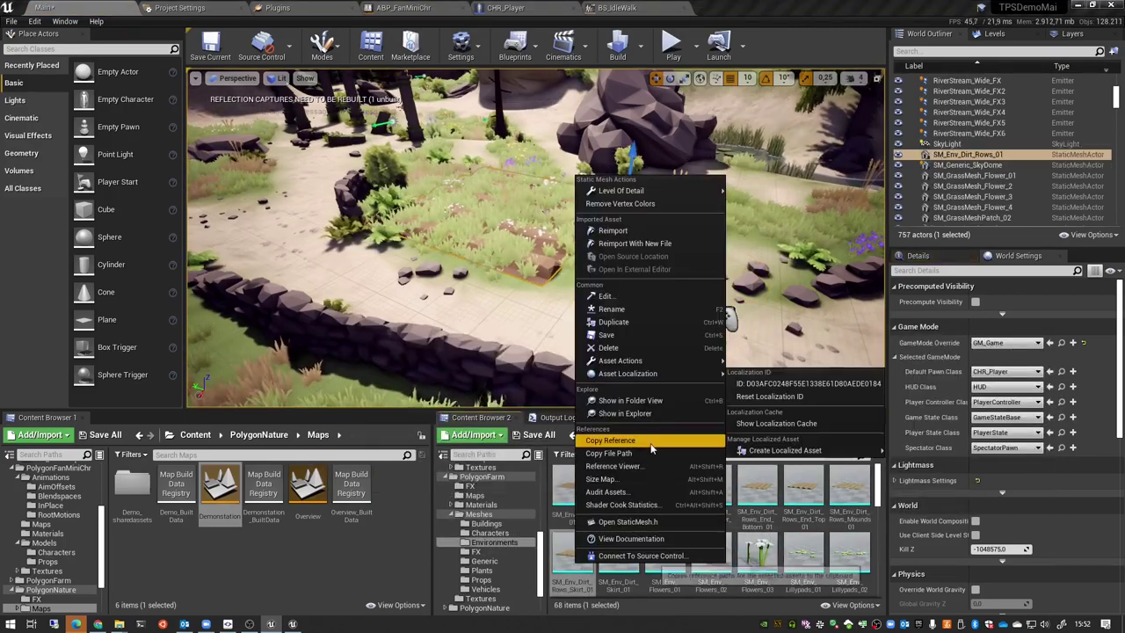
key("Escape")
right_click(818, 484)
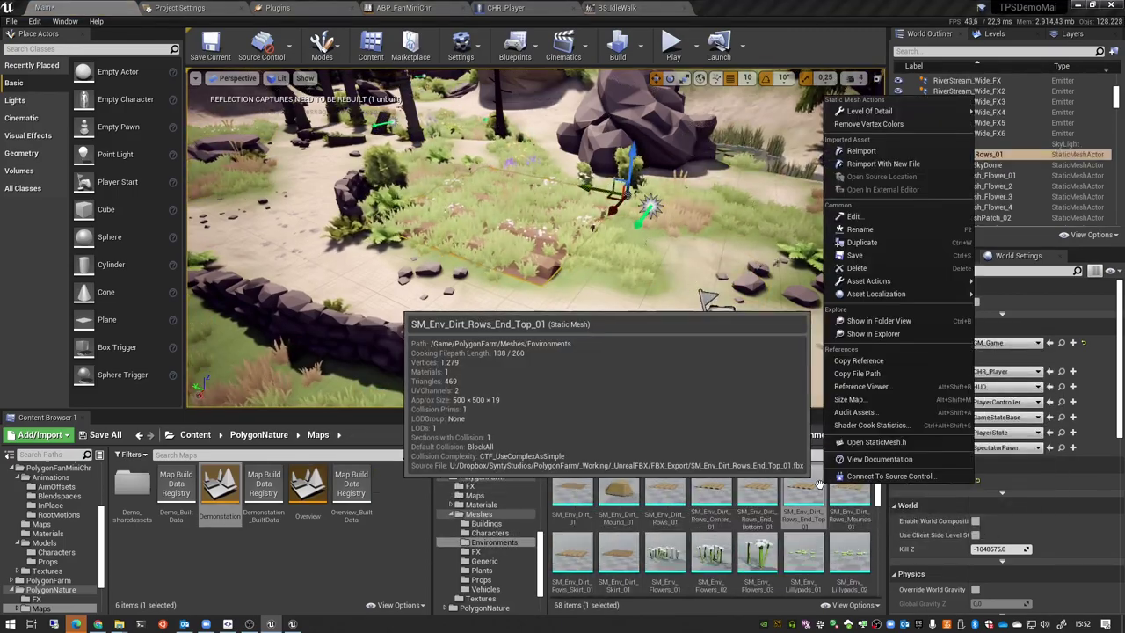
mouse_move(857, 287)
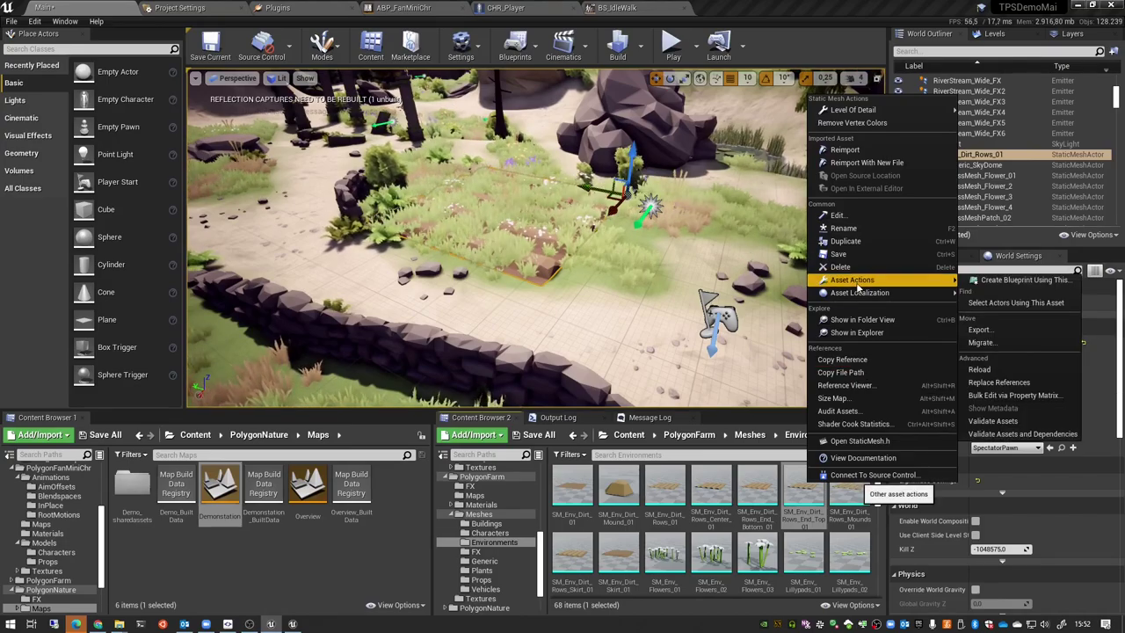
right_click(563, 474)
key("Escape")
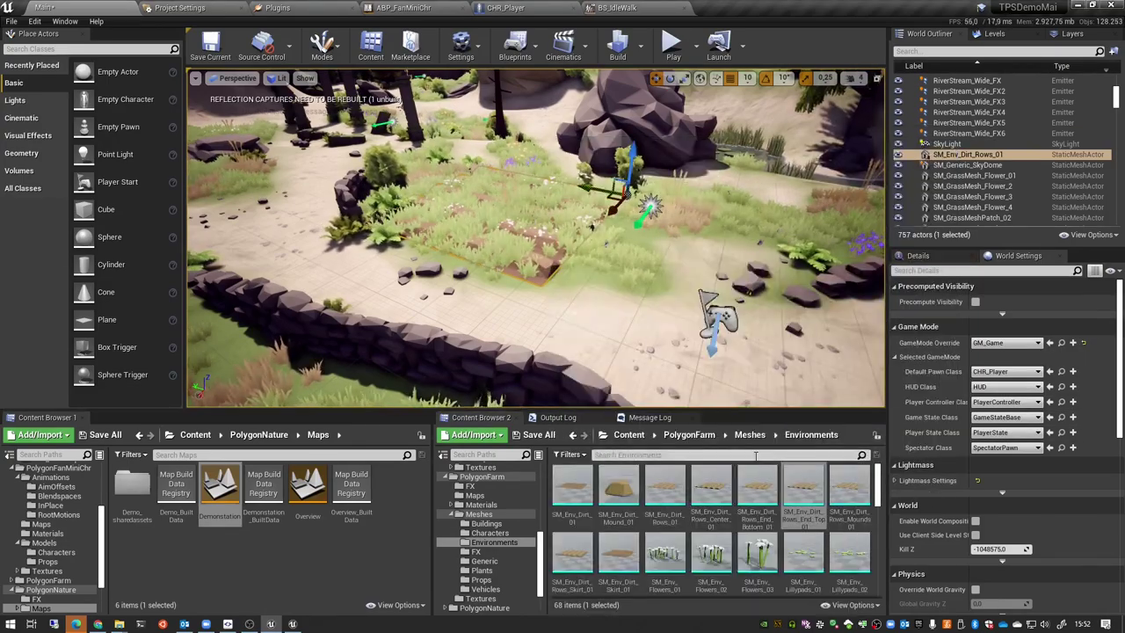
right_click(546, 386)
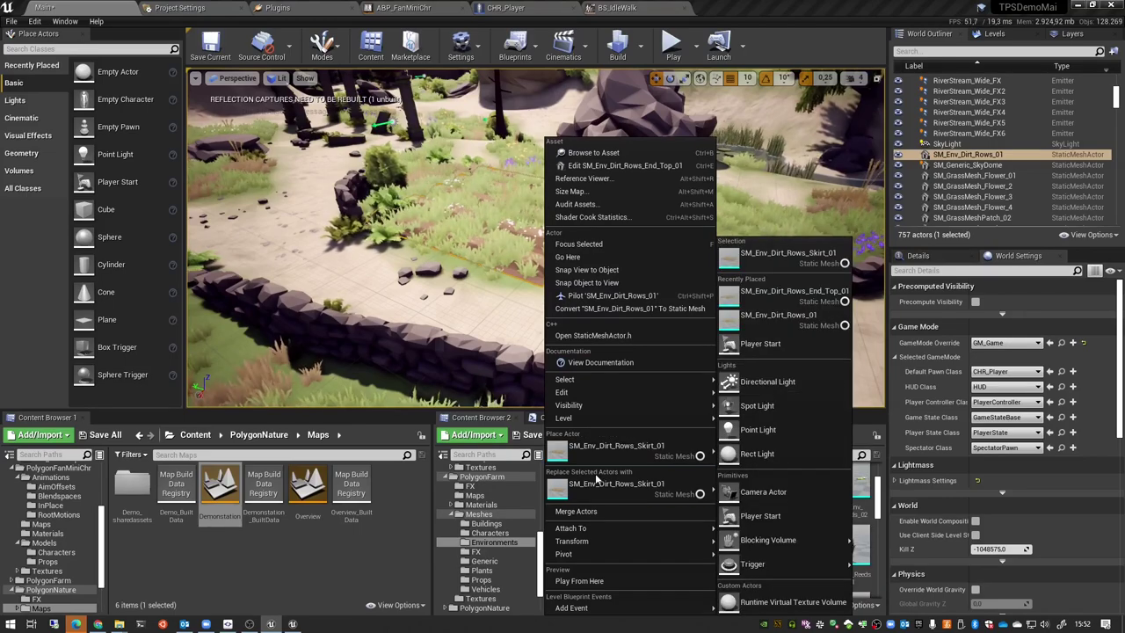
left_click(595, 490)
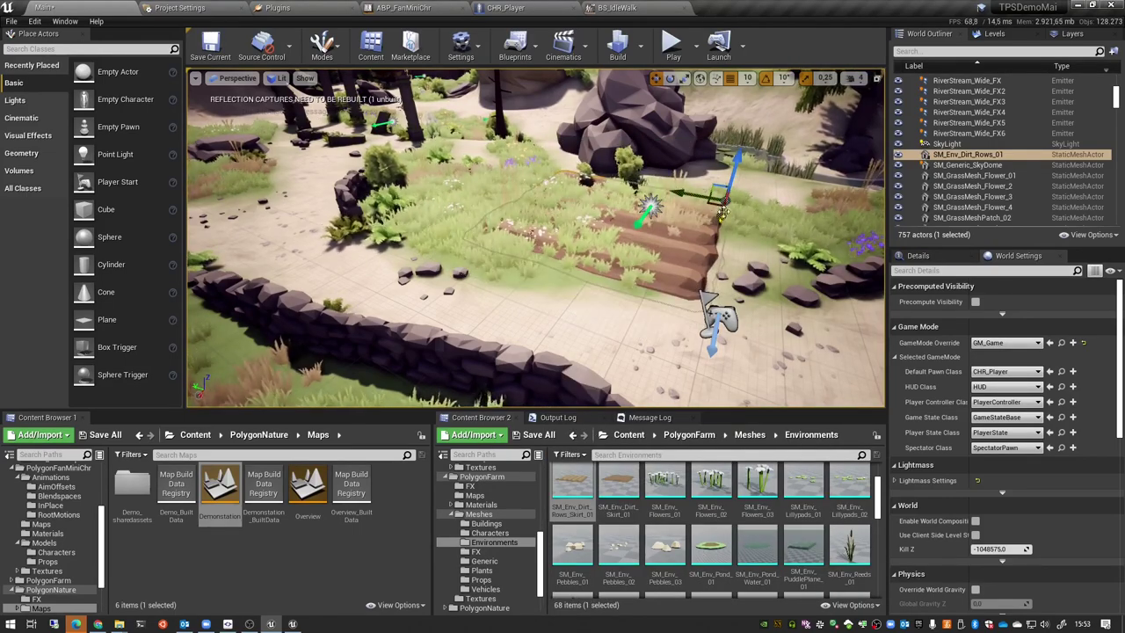
Step: Enter Foliage mode, try Erase, Paint and Lasso, and inspect SM_GrassMeshPatch_01's settings
key("shift+4")
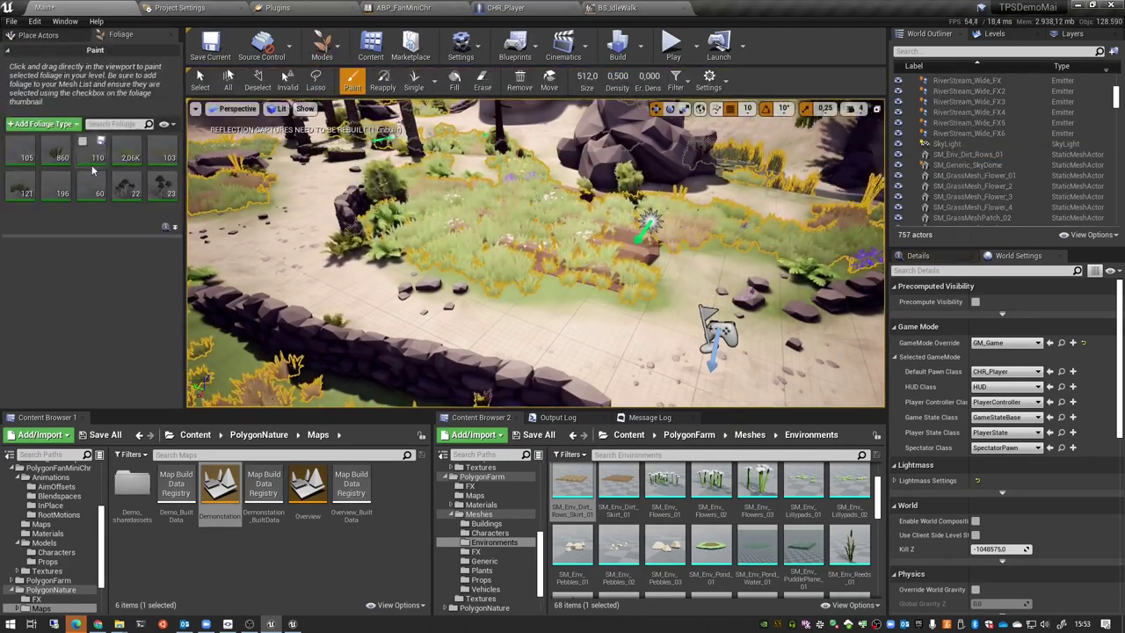
left_click(482, 85)
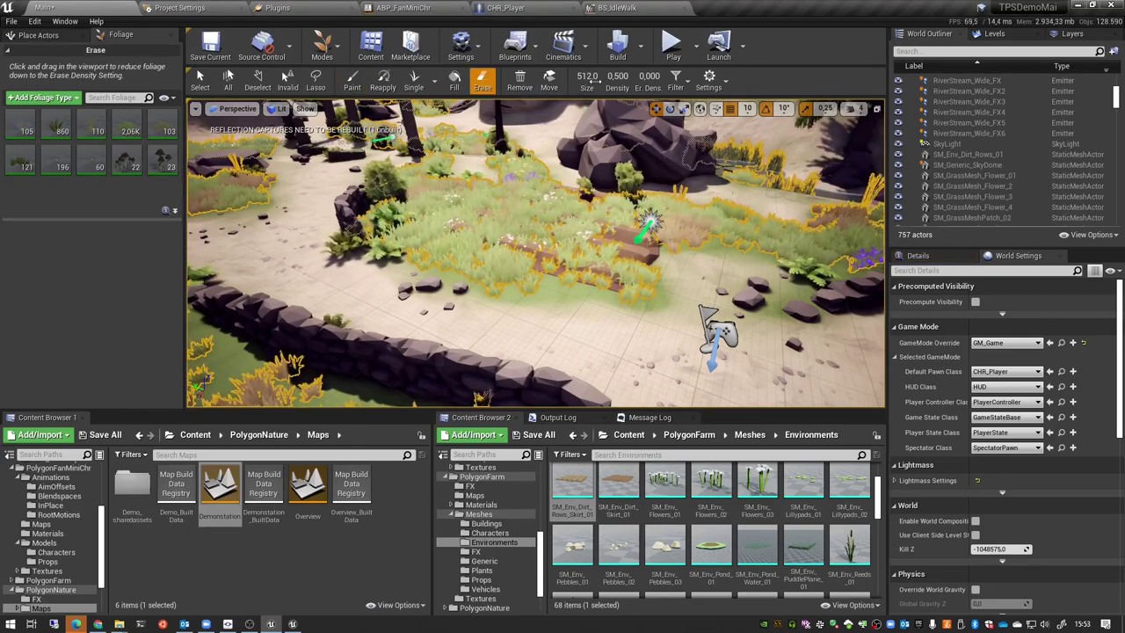
left_click(351, 81)
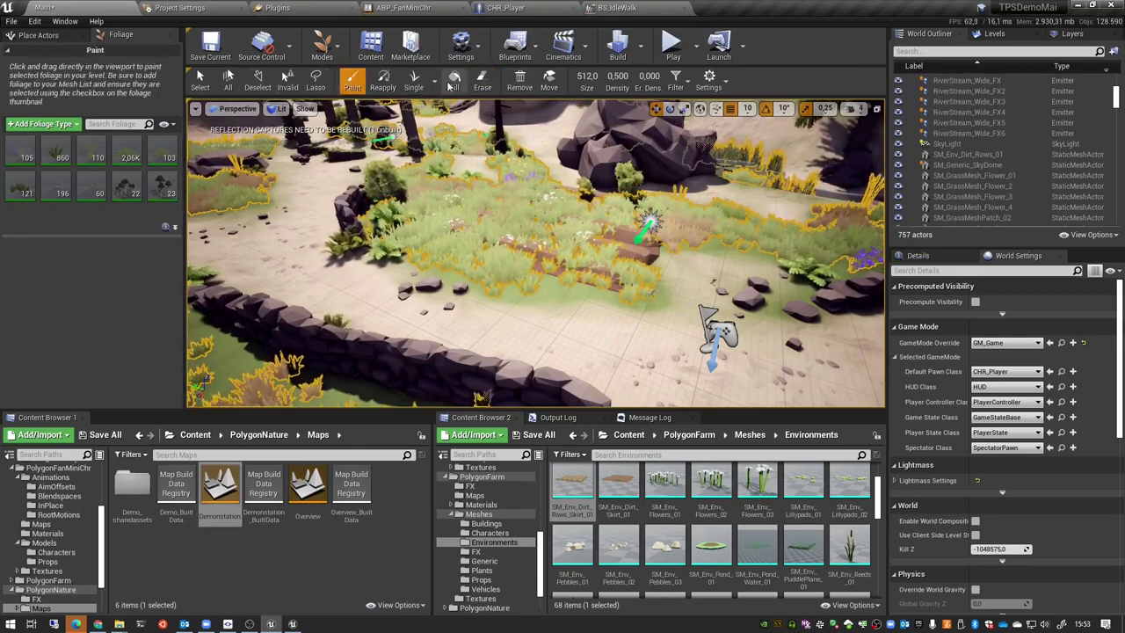
key("l")
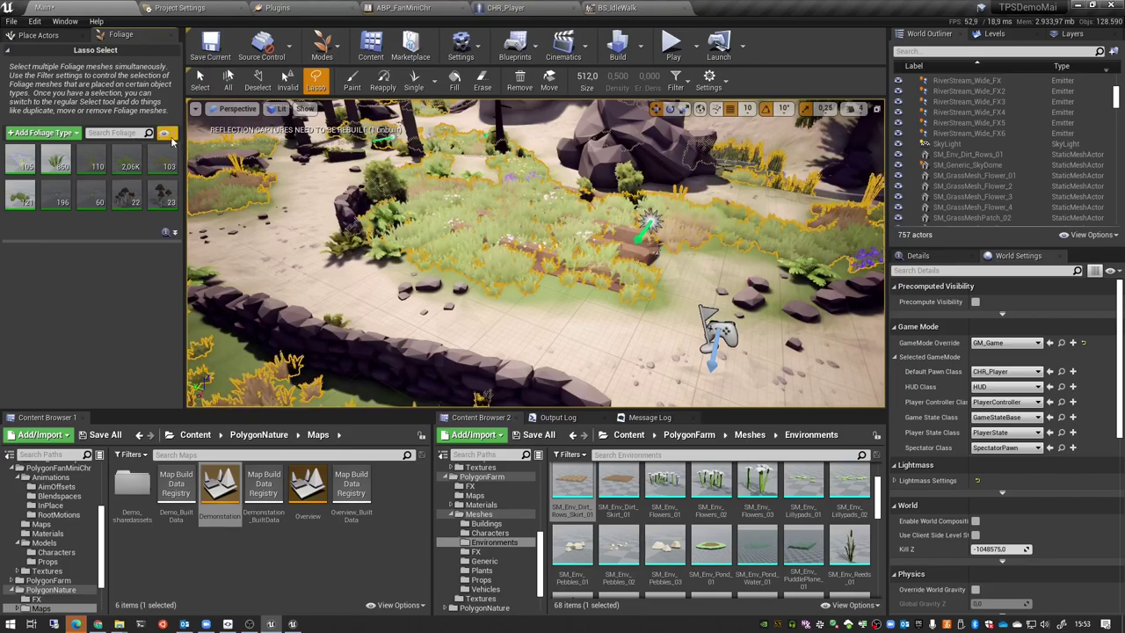
left_click(85, 151)
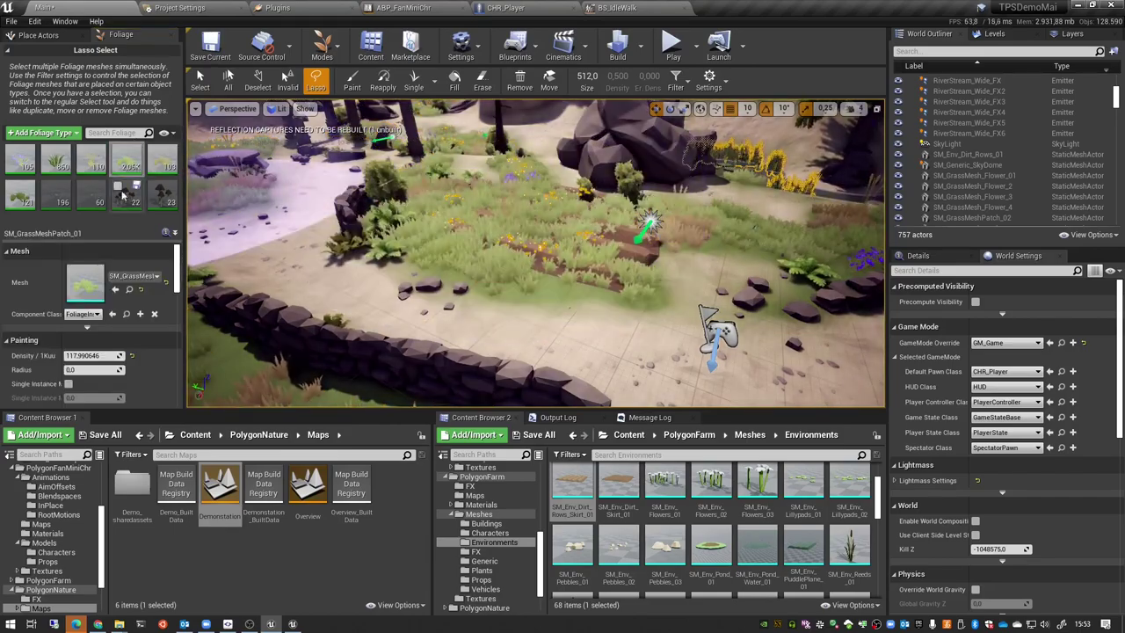
right_click_drag(527, 213, 544, 220)
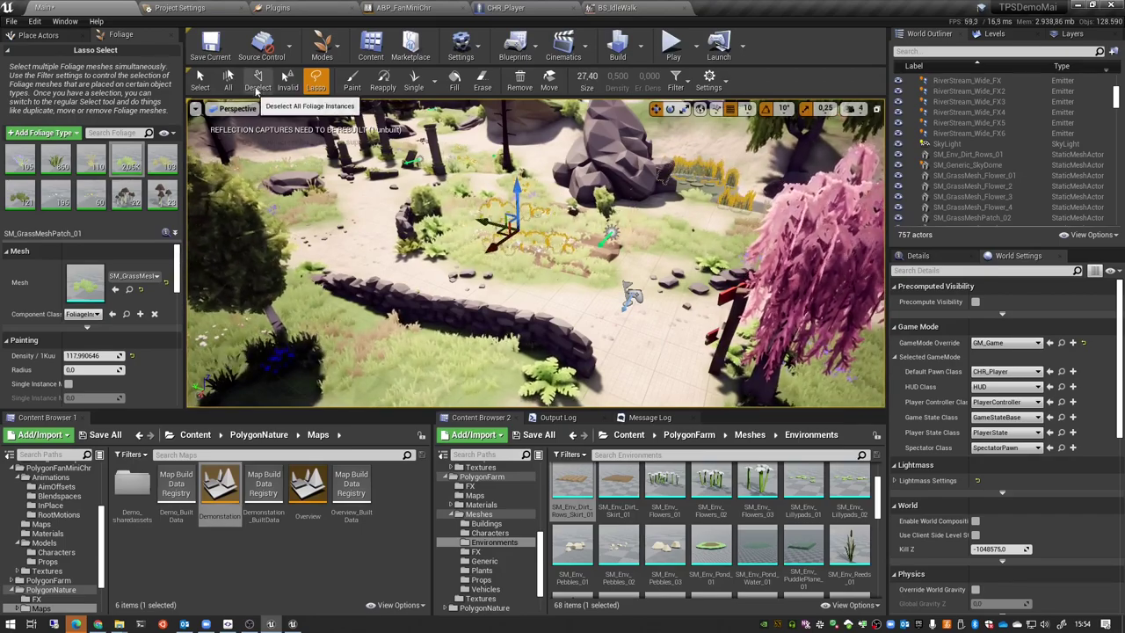
Step: Cycle through the Select, Erase and Lasso foliage tools, ending on Single placement
left_click(200, 83)
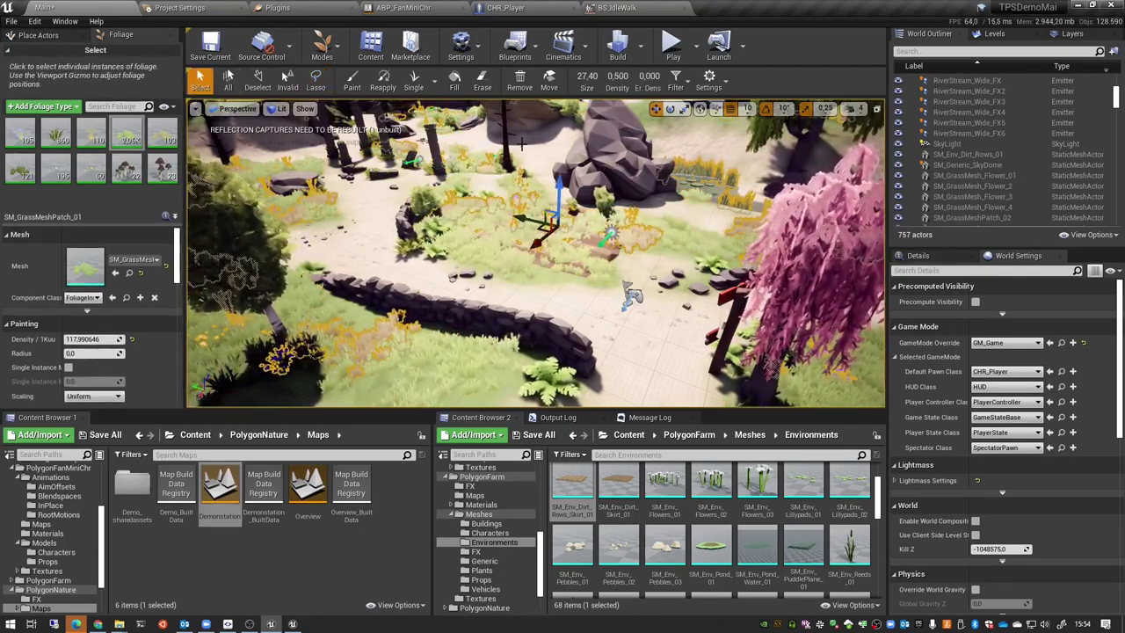
left_click(482, 81)
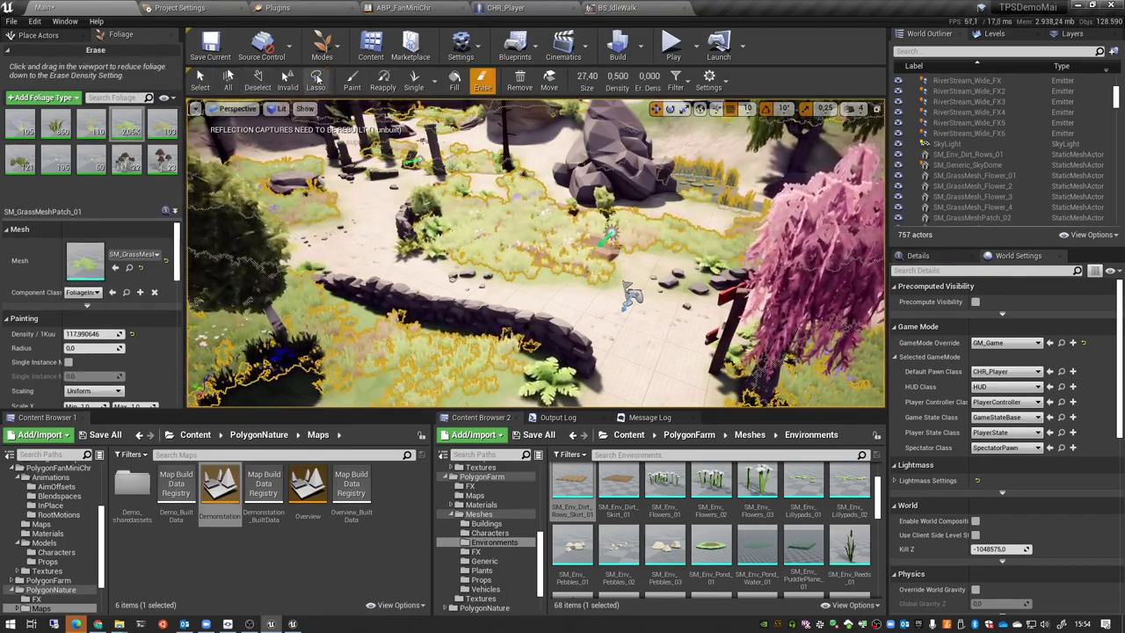
left_click(315, 81)
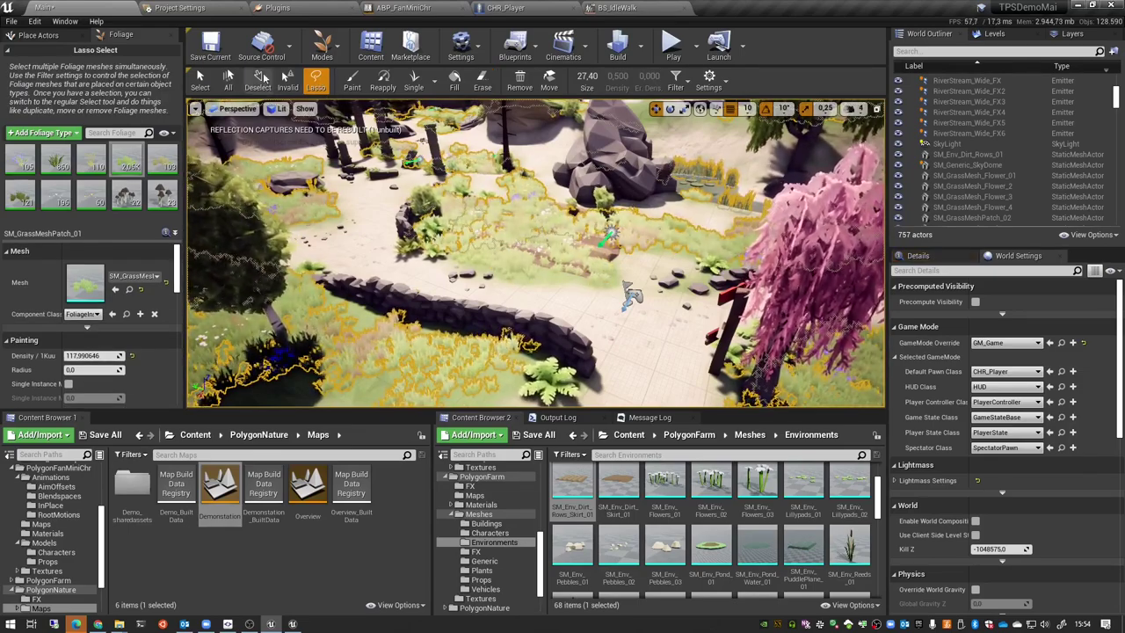
left_click(201, 81)
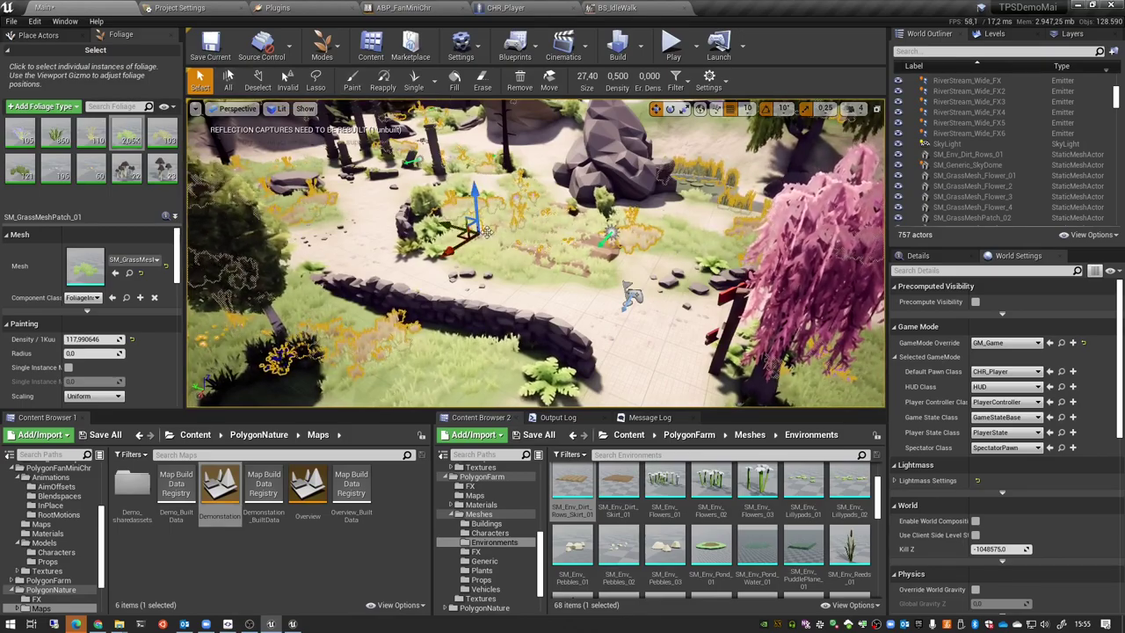
left_click(417, 81)
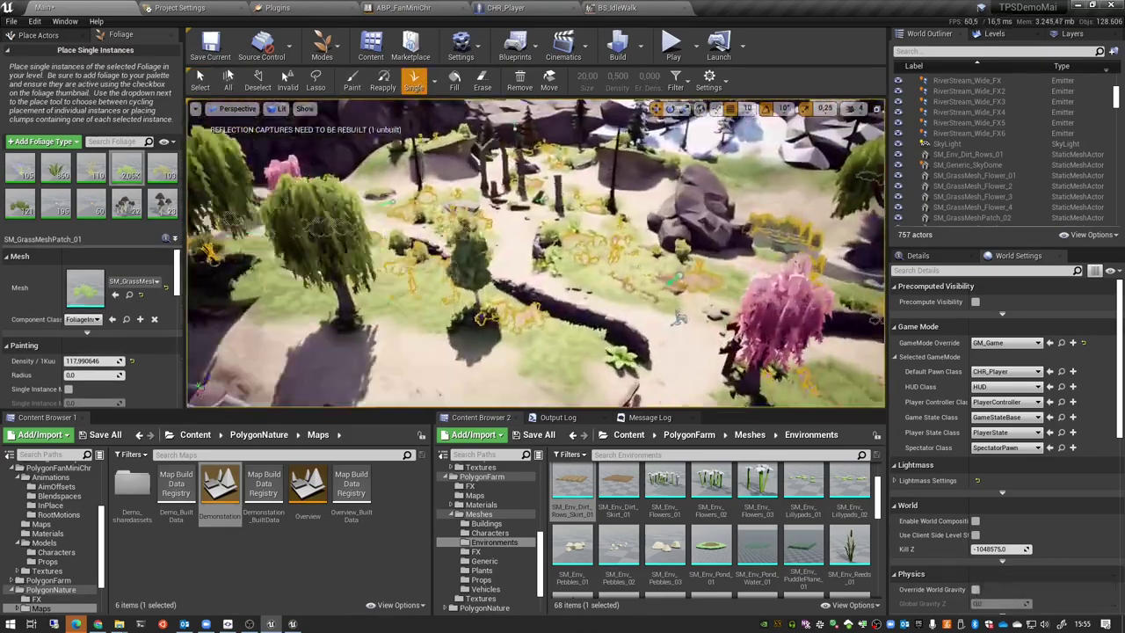
Step: Switch among the foliage Paint, Select, Single and Erase tools while surveying the dirt field
left_click(351, 84)
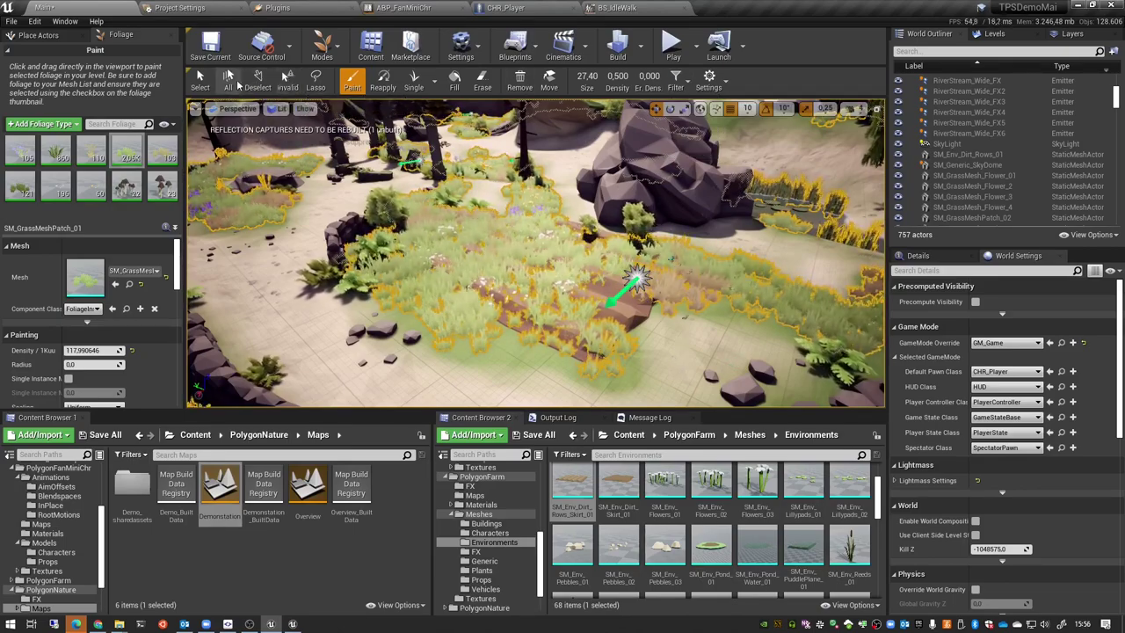
left_click(204, 84)
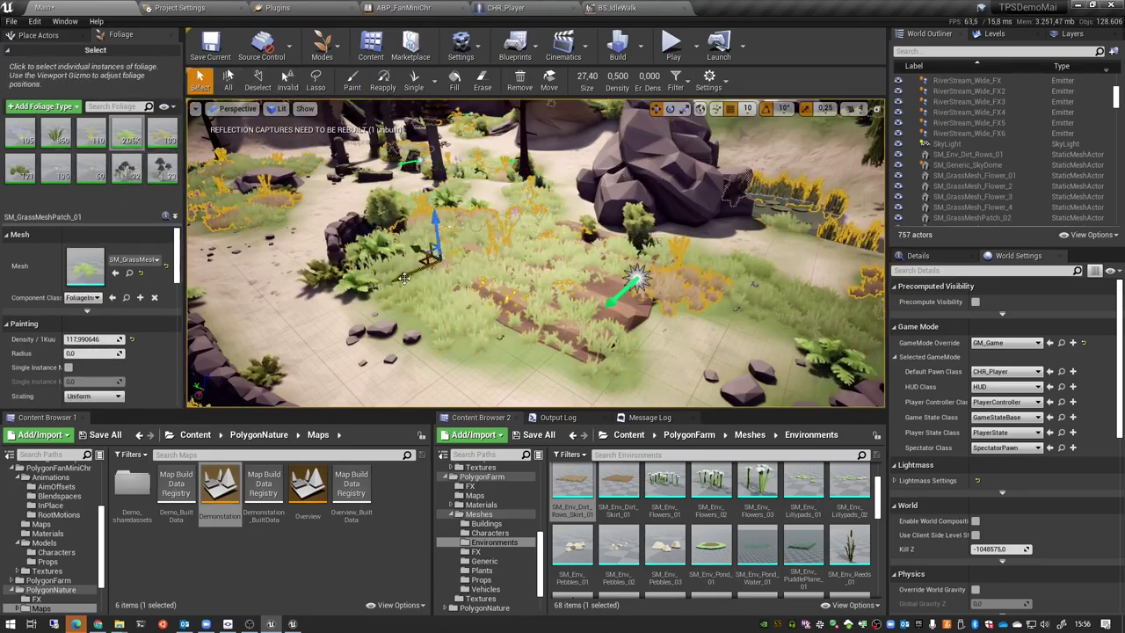
left_click(415, 83)
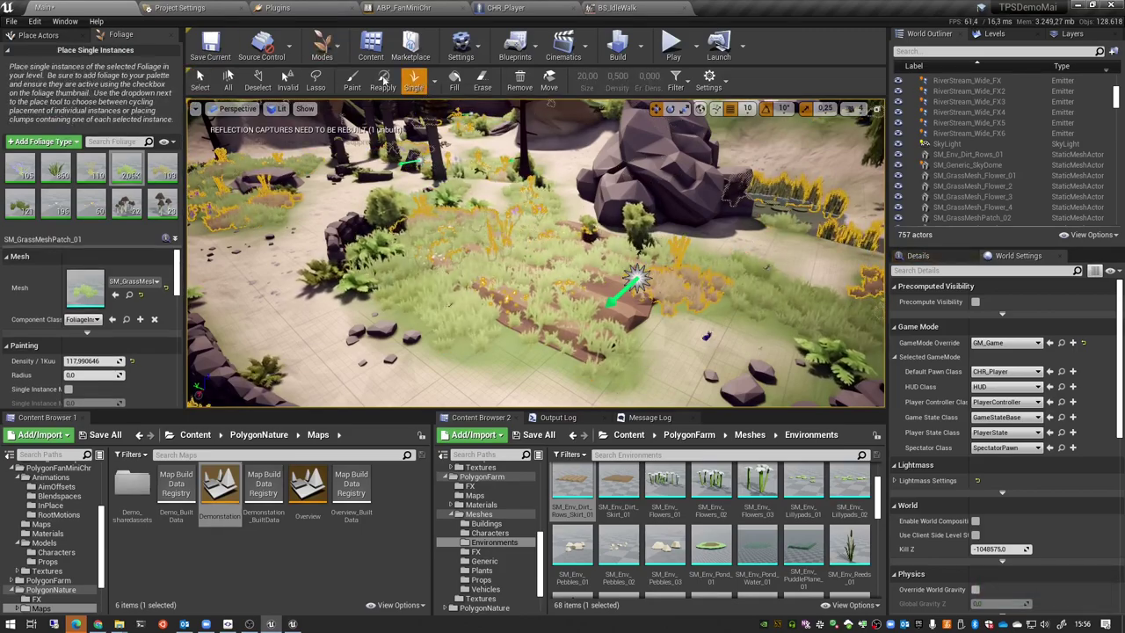
scroll(138, 337, "down", 3)
scroll(138, 337, "up", 3)
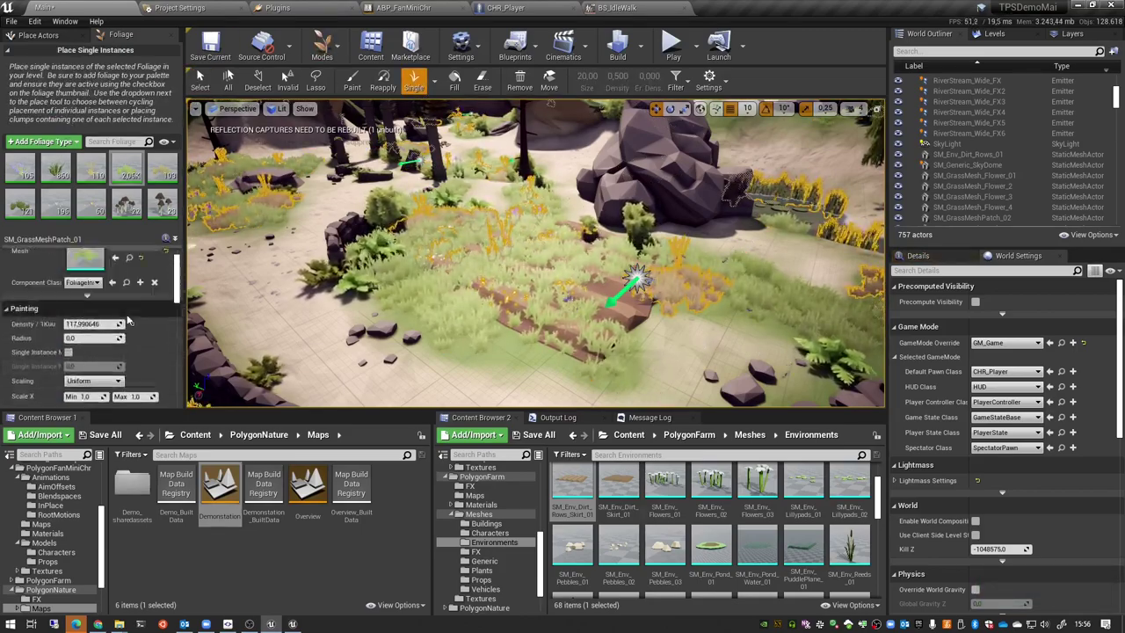
scroll(136, 351, "up", 2)
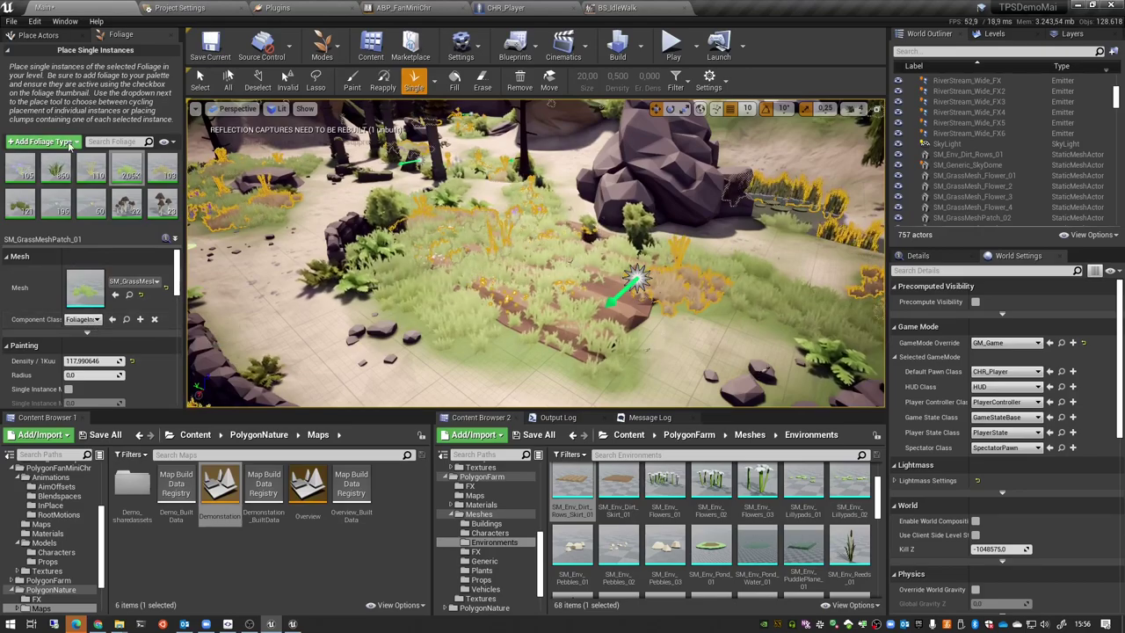
left_click(482, 80)
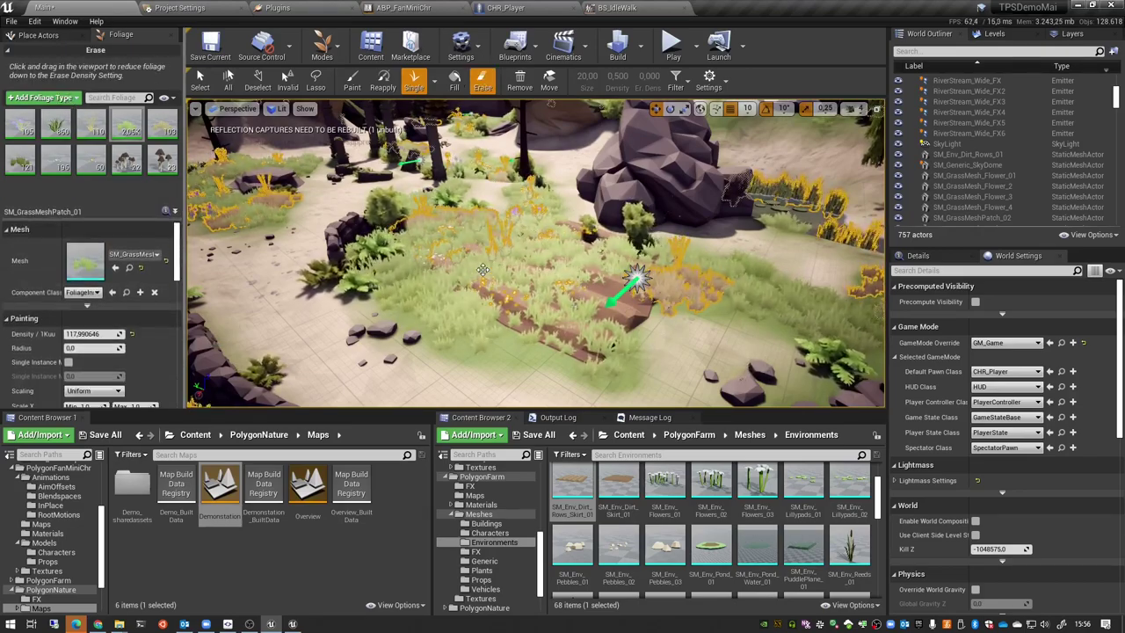
left_click(413, 81)
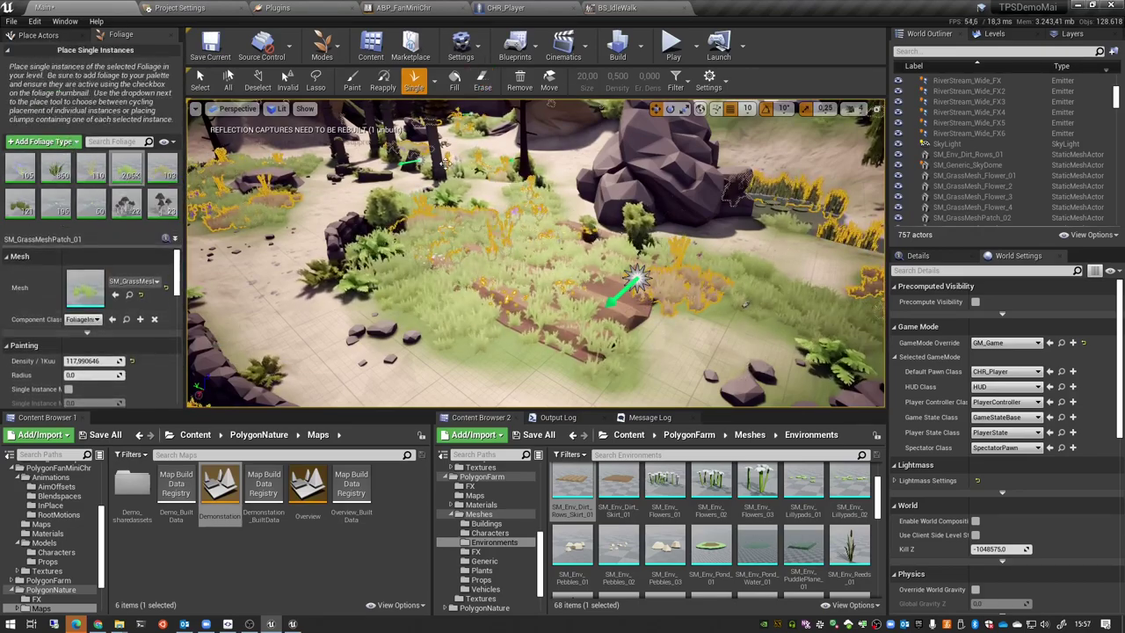
left_click(482, 81)
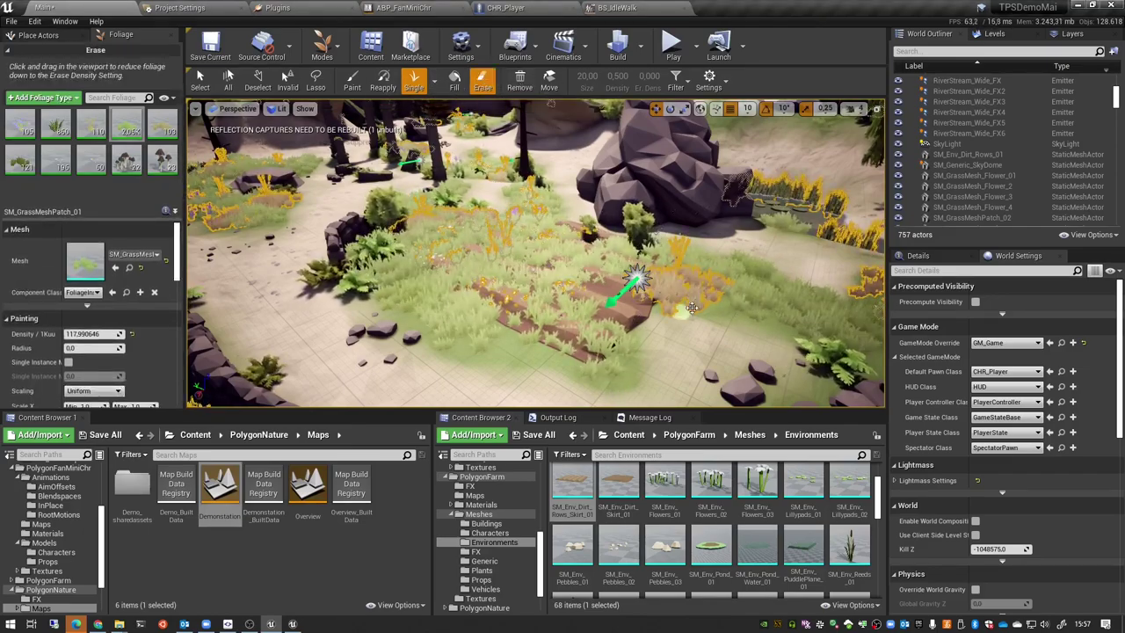
left_click(414, 82)
Step: Erase the grass covering the dirt field and return to Place Actors mode
left_click(200, 81)
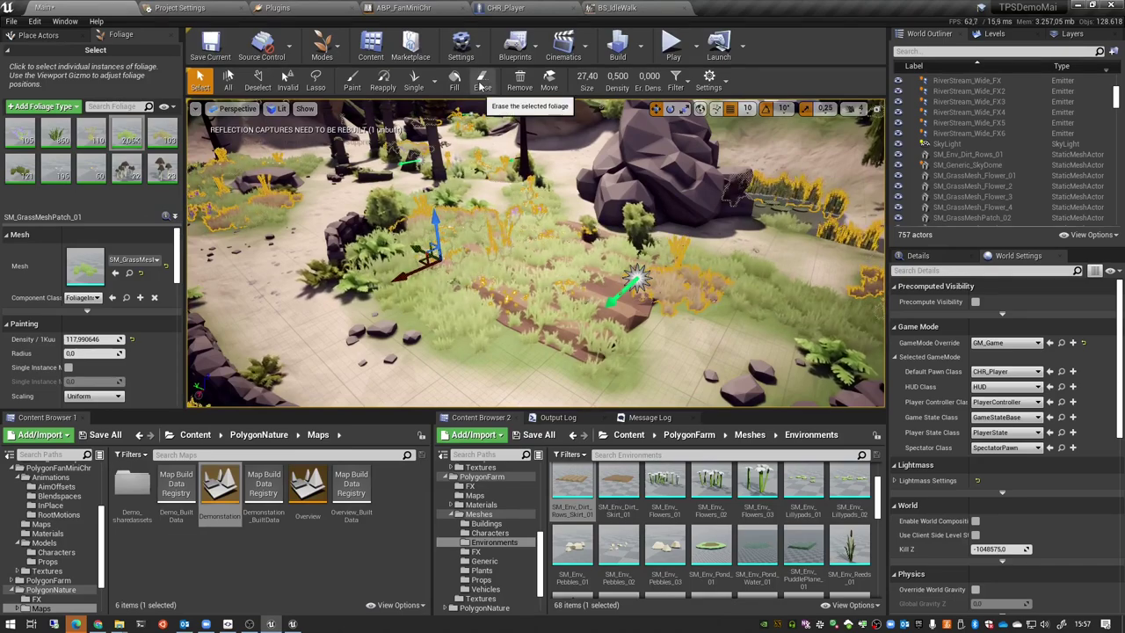
left_click(434, 238)
left_click(479, 86)
left_click_drag(562, 299, 497, 241)
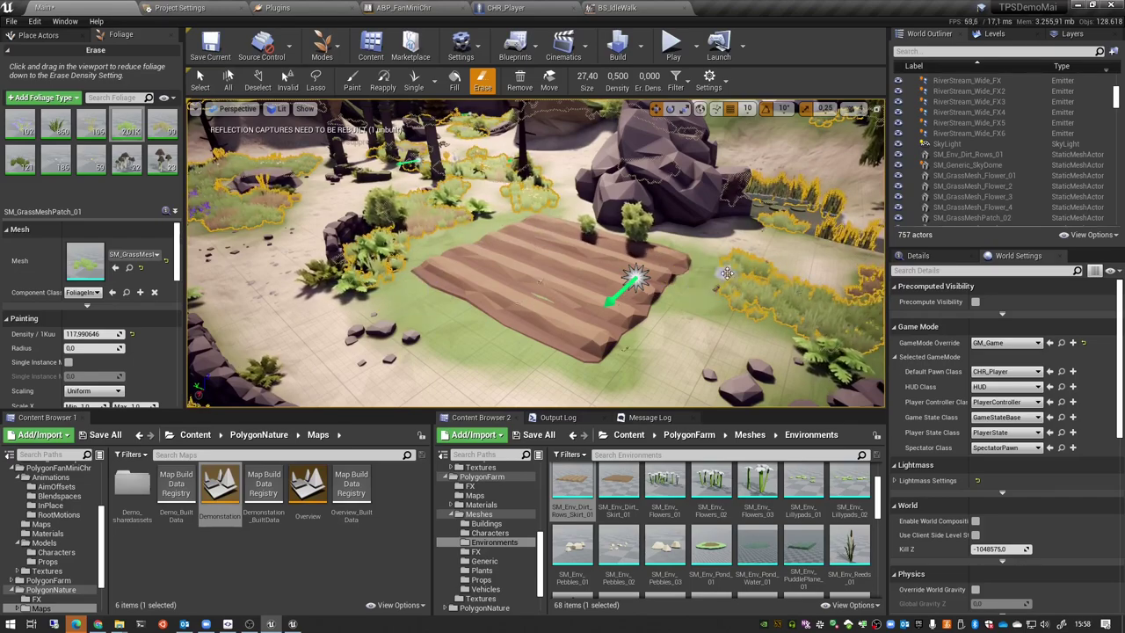
key("shift+1")
Step: Move the bush at the rock edge off the rock onto the ground
left_click(636, 205)
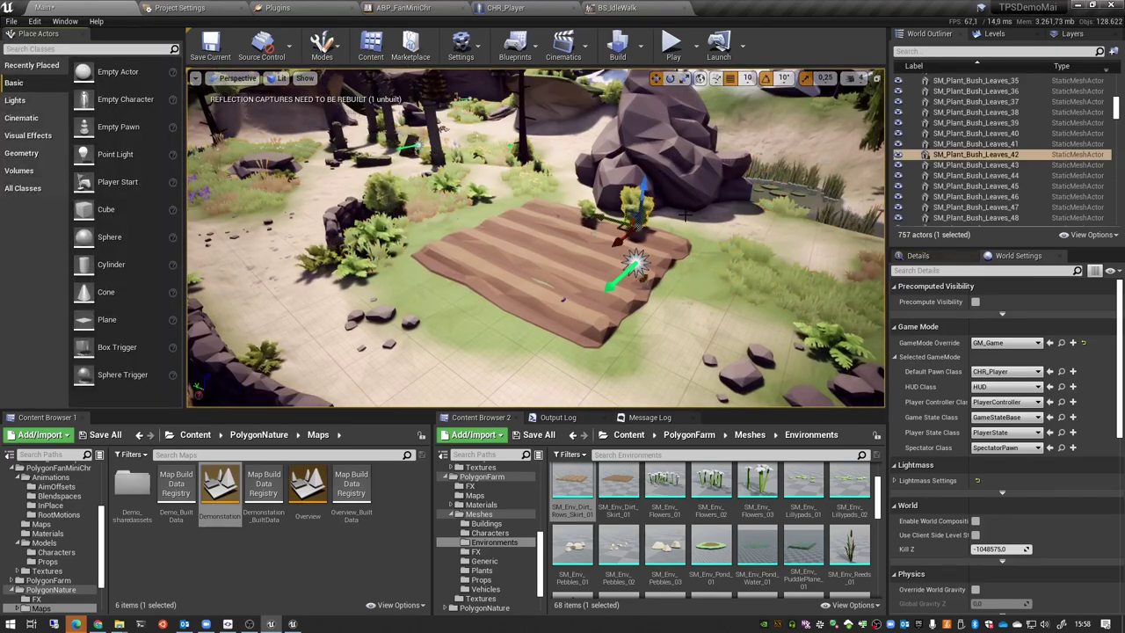
left_click_drag(636, 205, 406, 363)
left_click(509, 324)
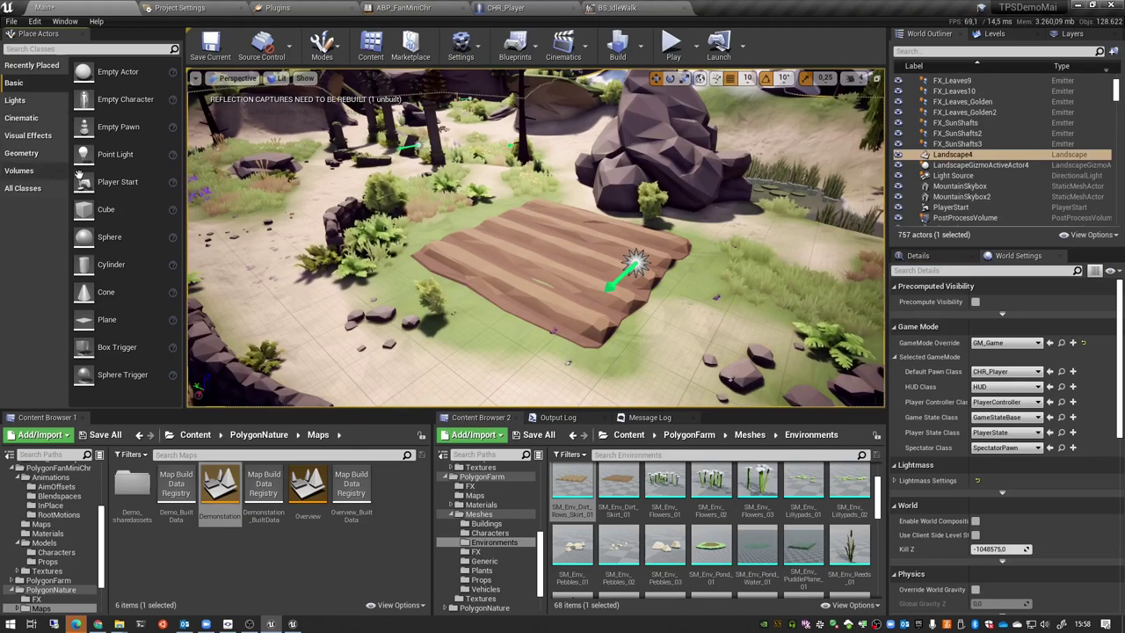
Step: Place a Box Trigger on the dirt field, make it TriggerBox_Blueprint, and extend ActorBeginOverlap
left_click(38, 50)
type("tri")
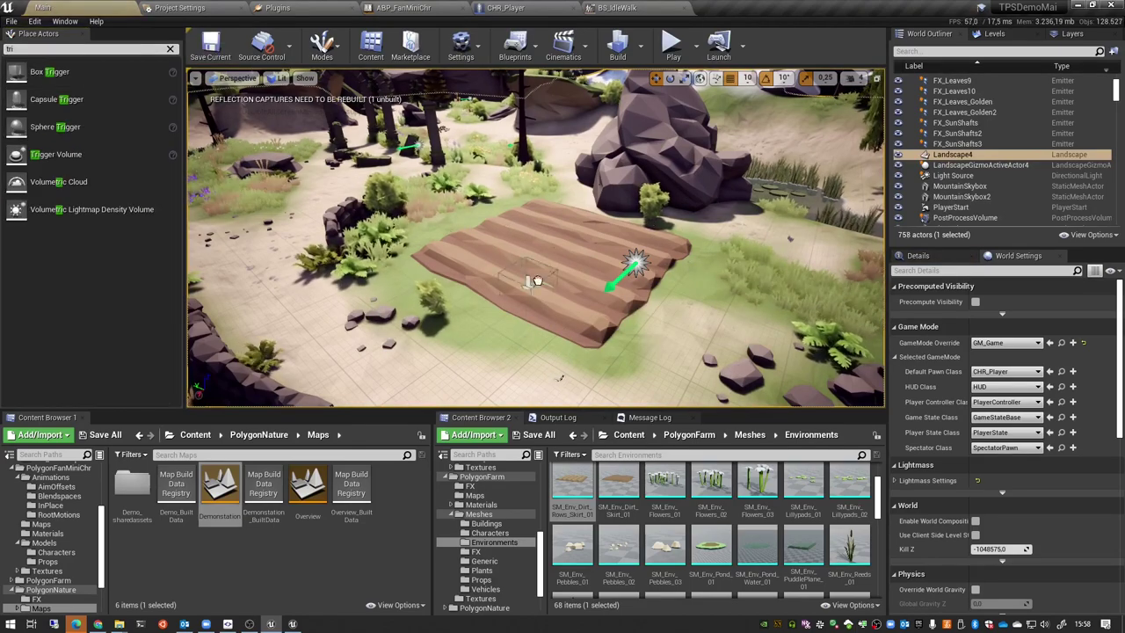
left_click_drag(49, 71, 545, 255)
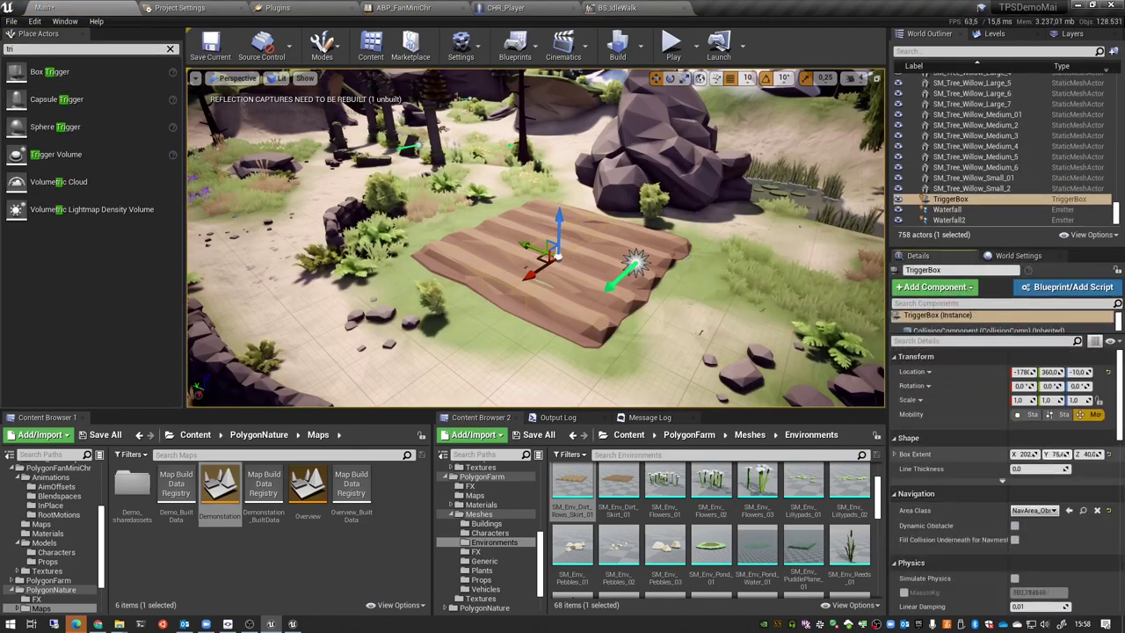
left_click(1072, 287)
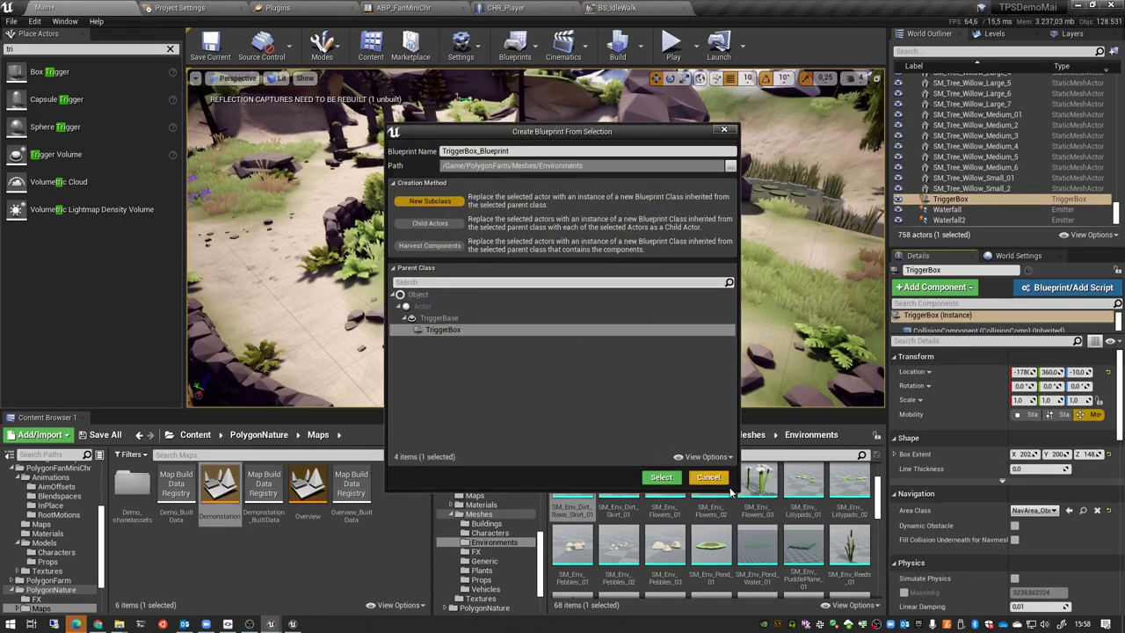
left_click(661, 477)
left_click_drag(484, 269, 576, 242)
Step: Add an Open Level node, then save the PolygonFarm Demonstration map as Farming
type("open level")
left_click(633, 297)
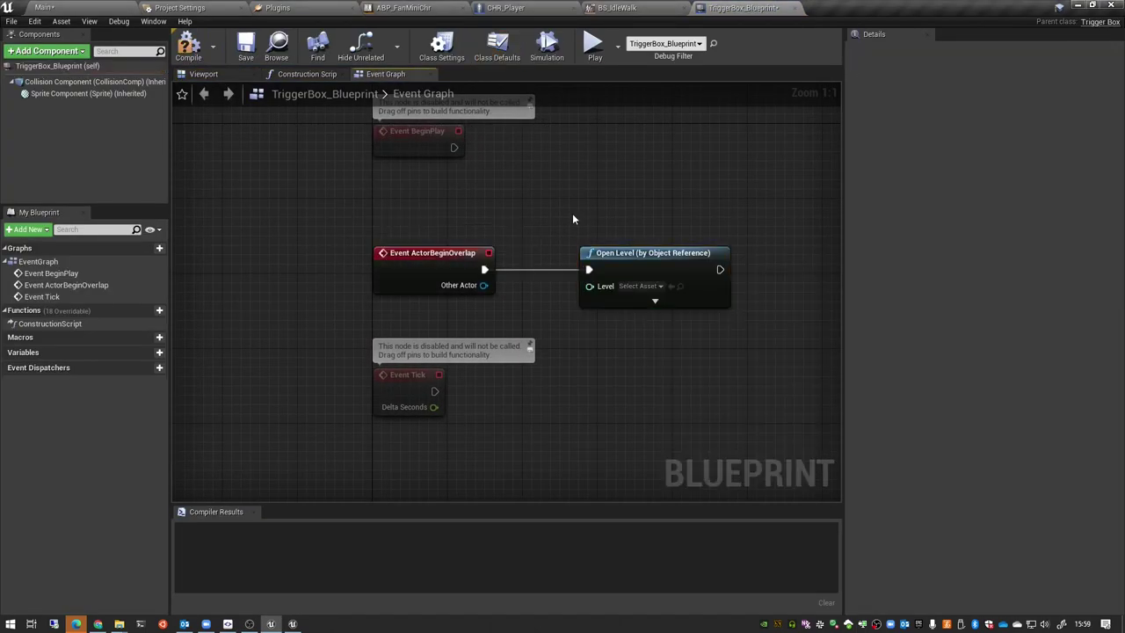
left_click(42, 7)
double_click(141, 485)
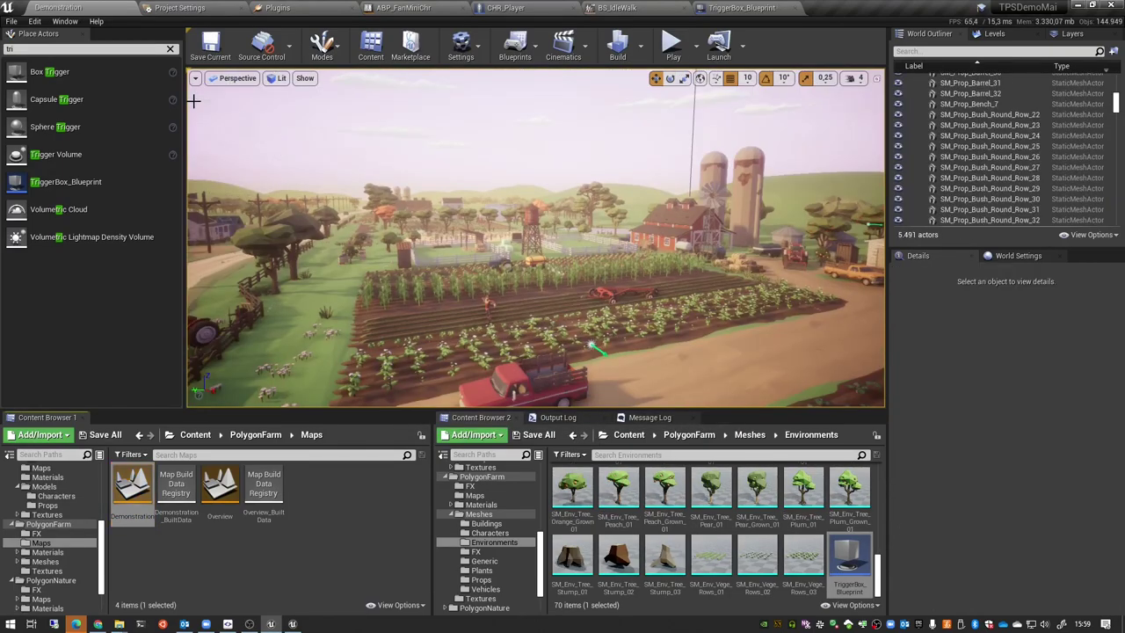
key("ctrl+alt+s")
type("Farming")
key("Return")
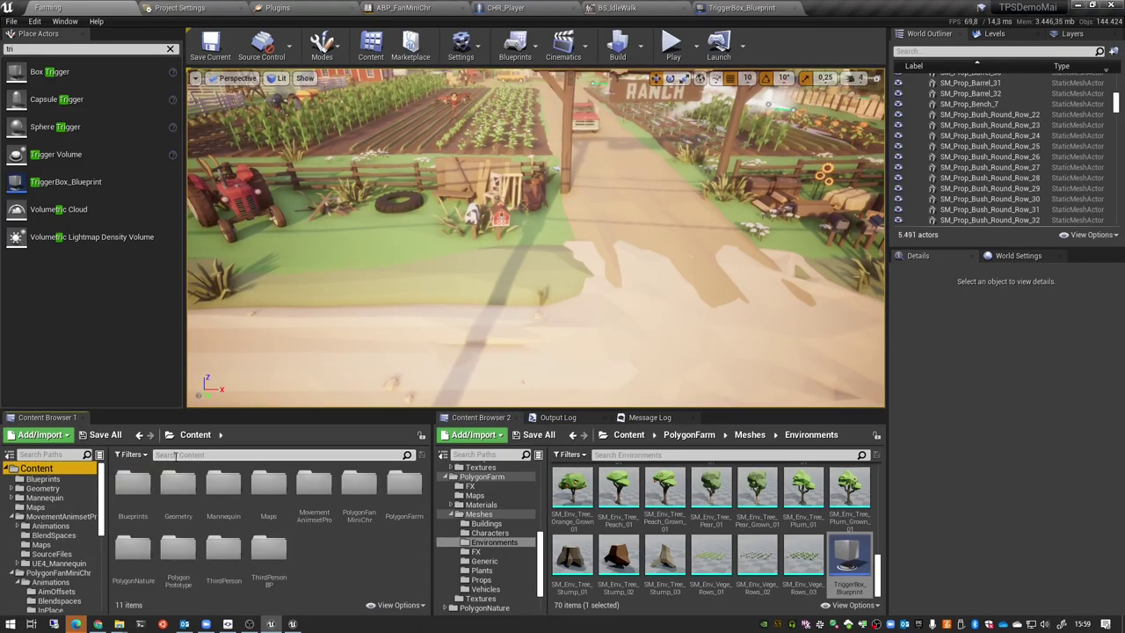
Step: Move TriggerBox_Blueprint into the Blueprints folder, place it in Farming, and save the map
left_click_drag(834, 576, 42, 479)
left_click(53, 493)
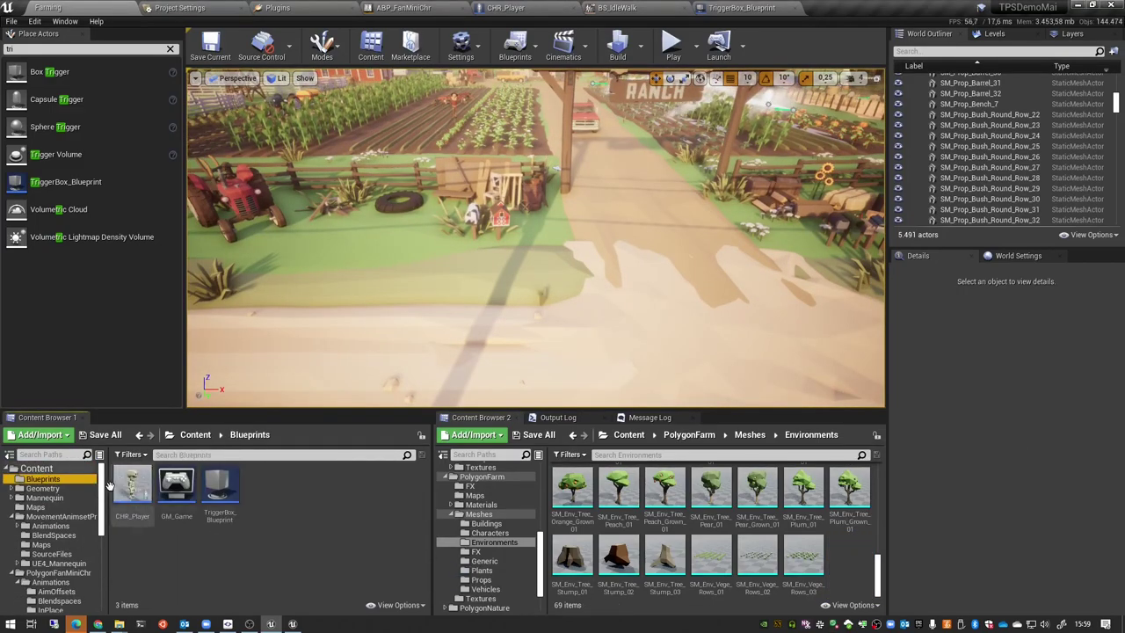
left_click_drag(454, 228, 501, 217)
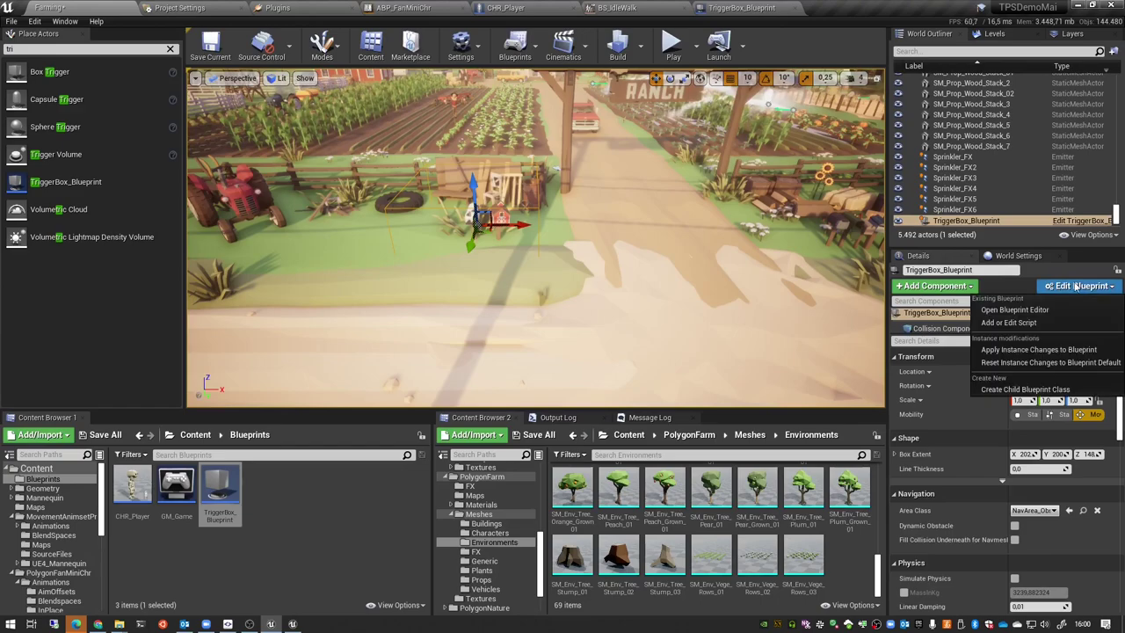
left_click(1014, 310)
left_click(648, 289)
left_click(653, 410)
left_click(48, 7)
left_click(218, 55)
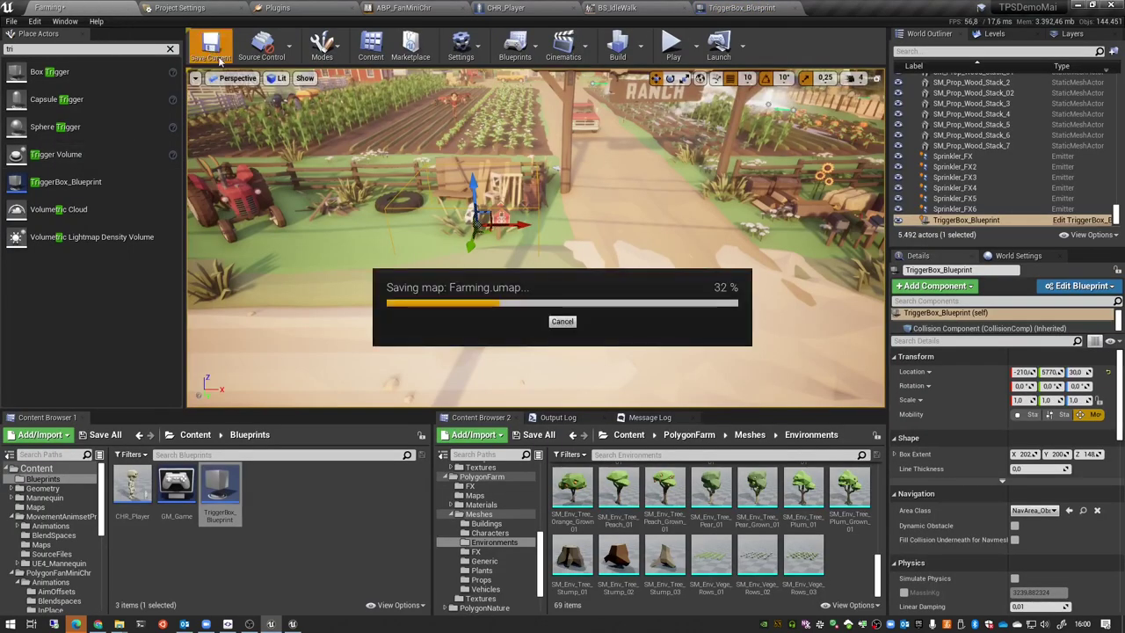
Step: In the Main map, set the trigger blueprint's Open Level target to Farming and save all
scroll(487, 527, "up", 5)
left_click(468, 526)
double_click(617, 490)
left_click(675, 230)
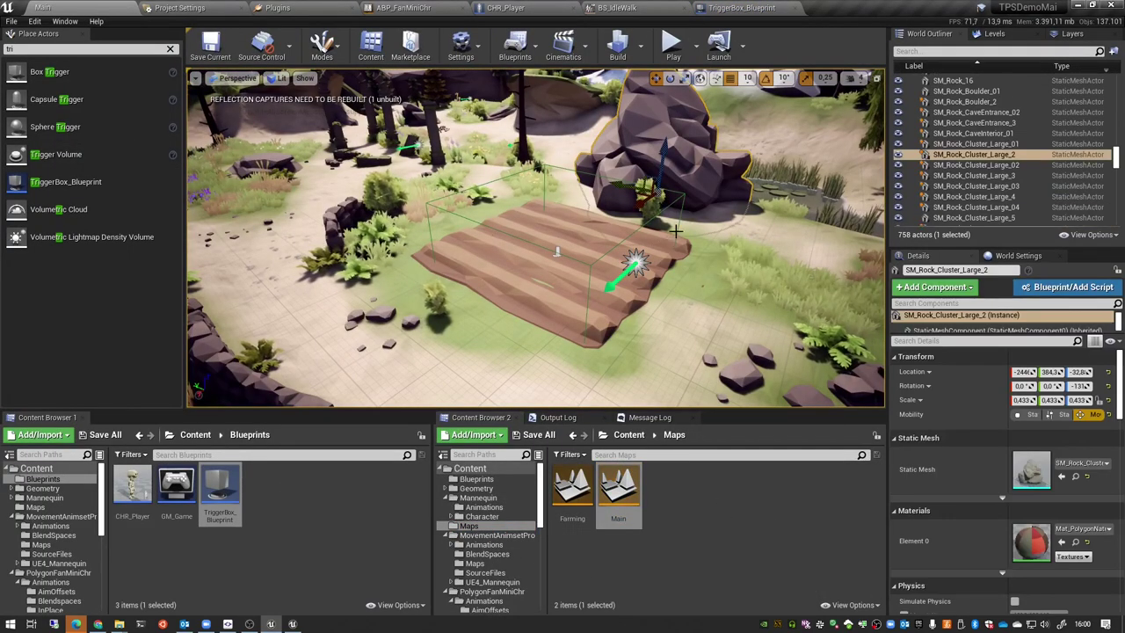
left_click(634, 262)
left_click(1067, 287)
left_click(1002, 337)
left_click(632, 285)
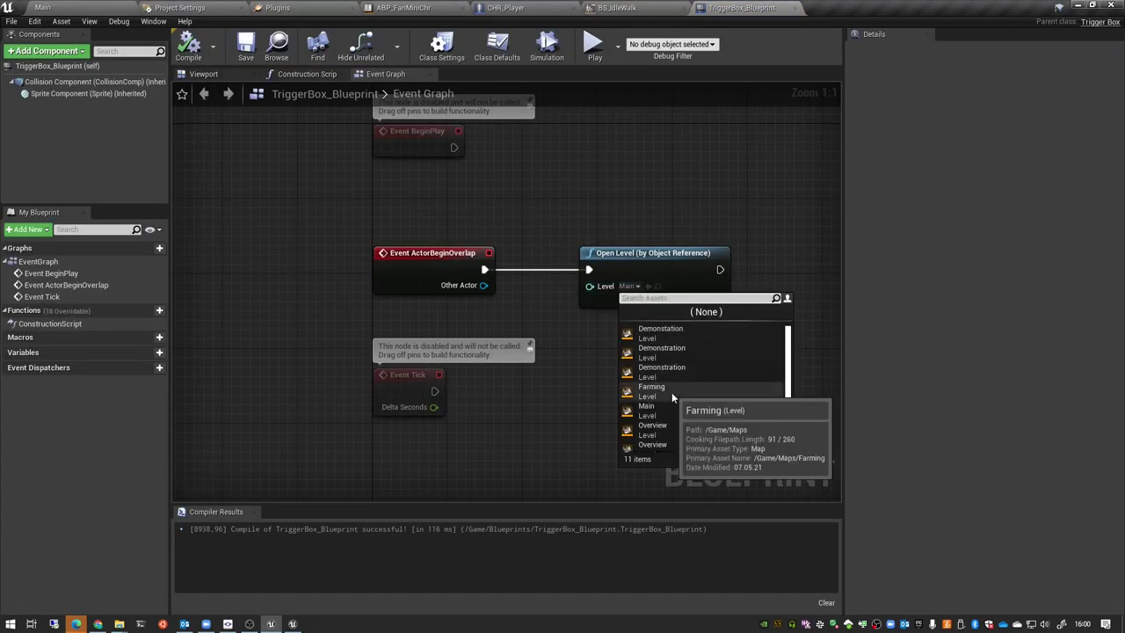
left_click(672, 398)
left_click(42, 7)
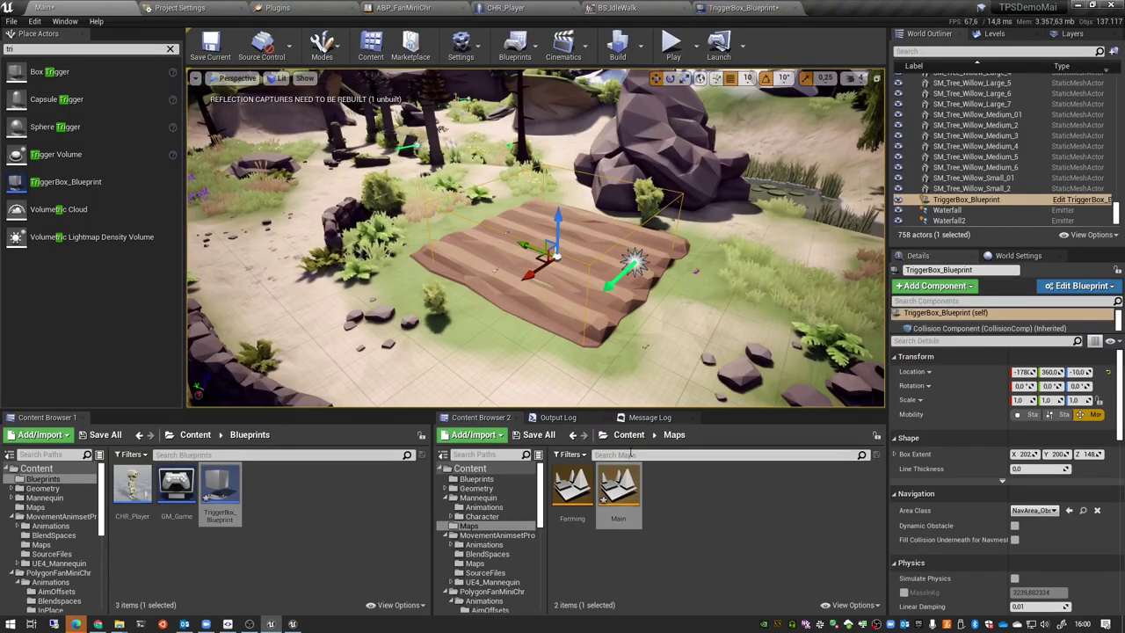
key("ctrl+shift+s")
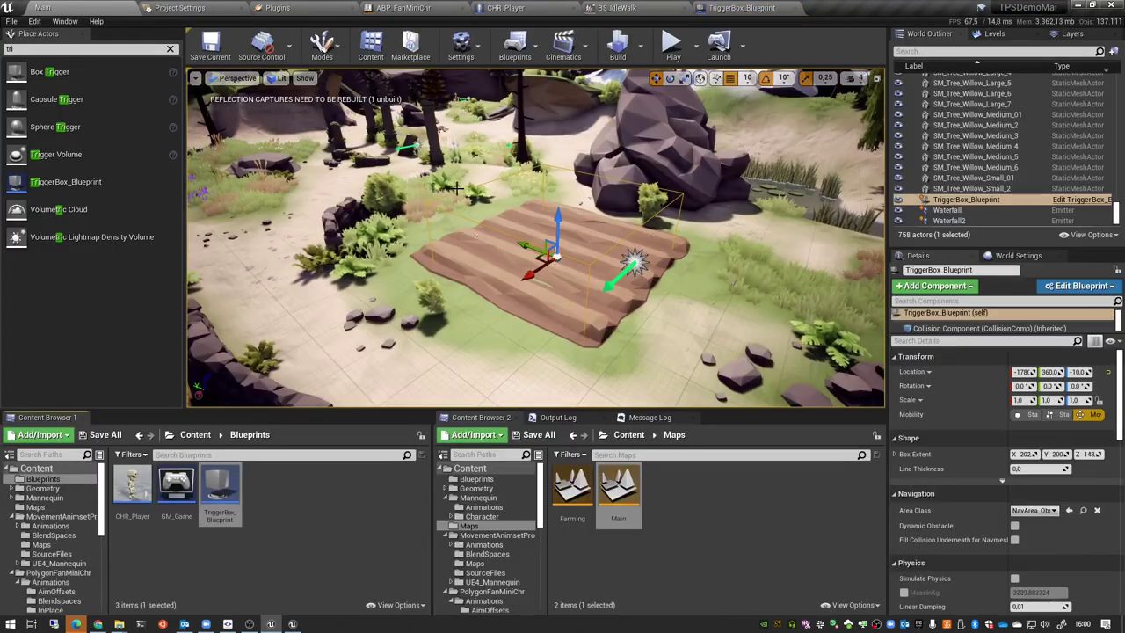
Step: Promote the Open Level's Level pin to a variable, save Farming, and reselect Main's trigger
double_click(578, 508)
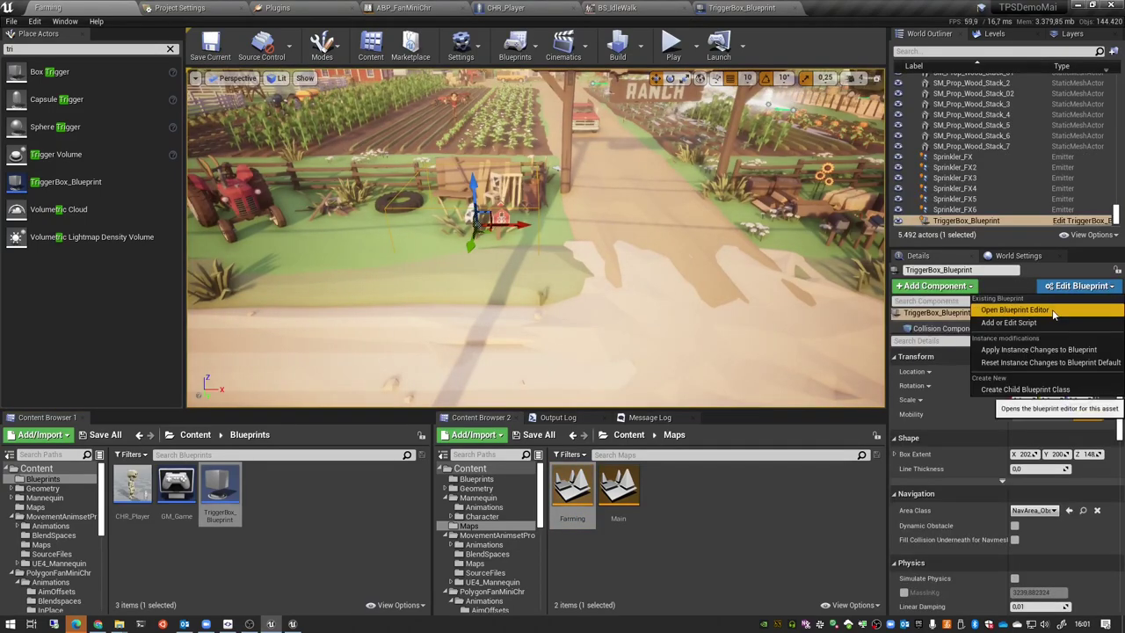
left_click(1053, 313)
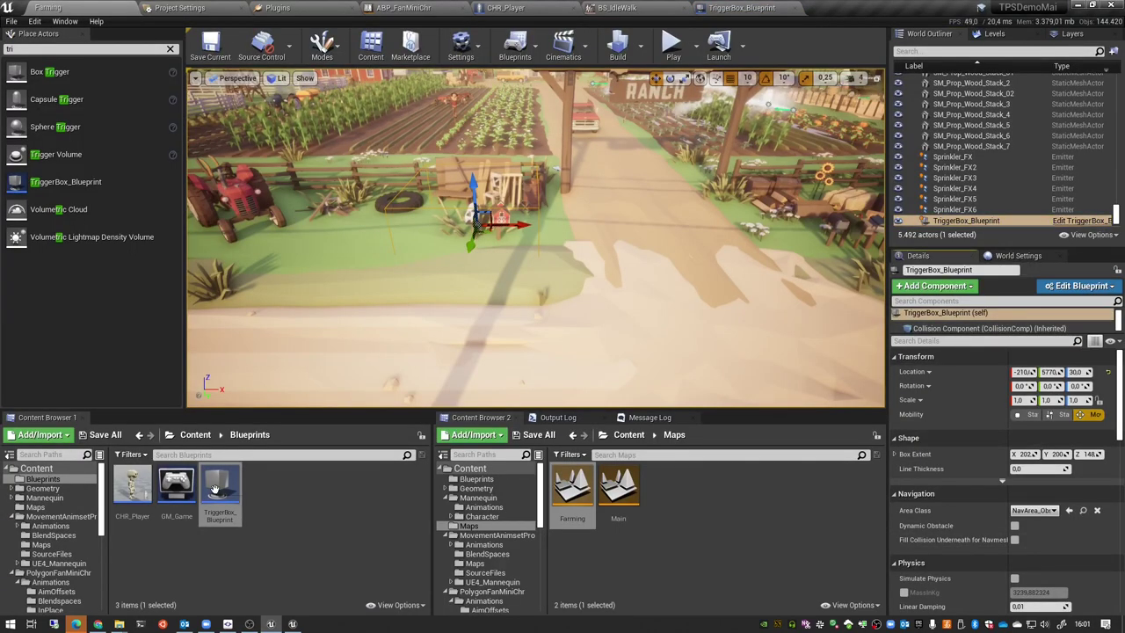
right_click(589, 284)
left_click(615, 309)
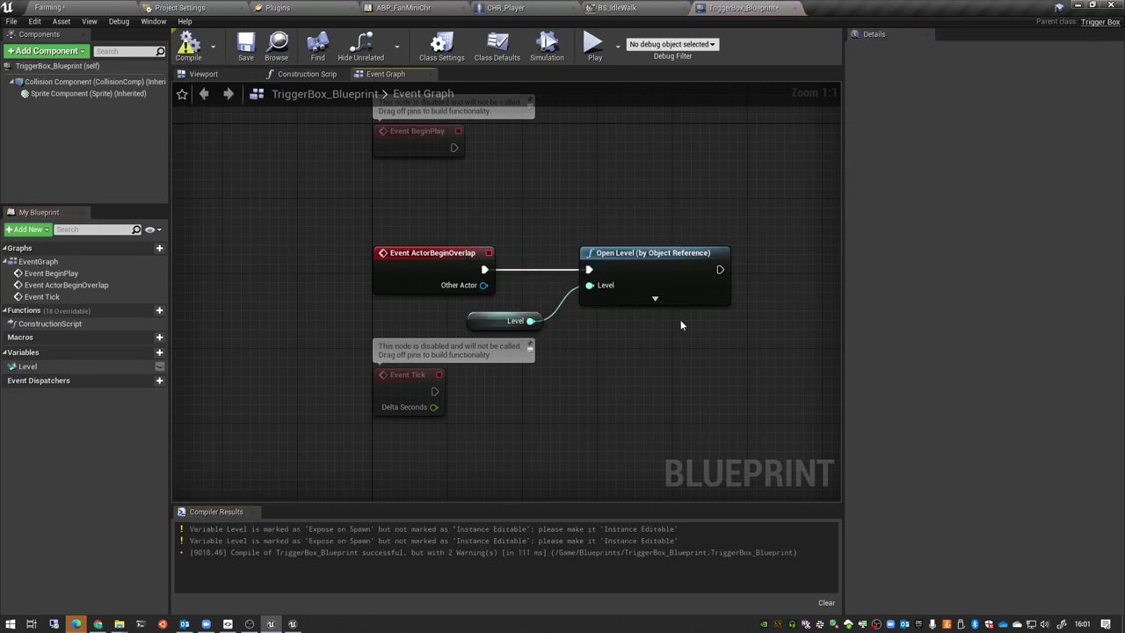
left_click(505, 320)
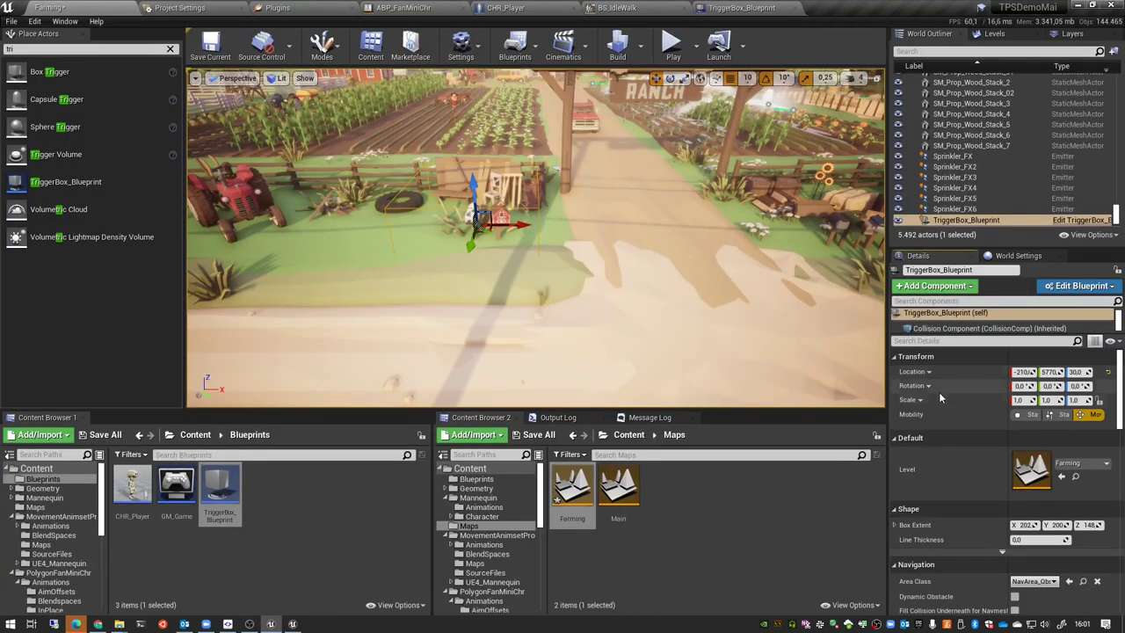
left_click(1080, 462)
left_click(957, 359)
double_click(618, 488)
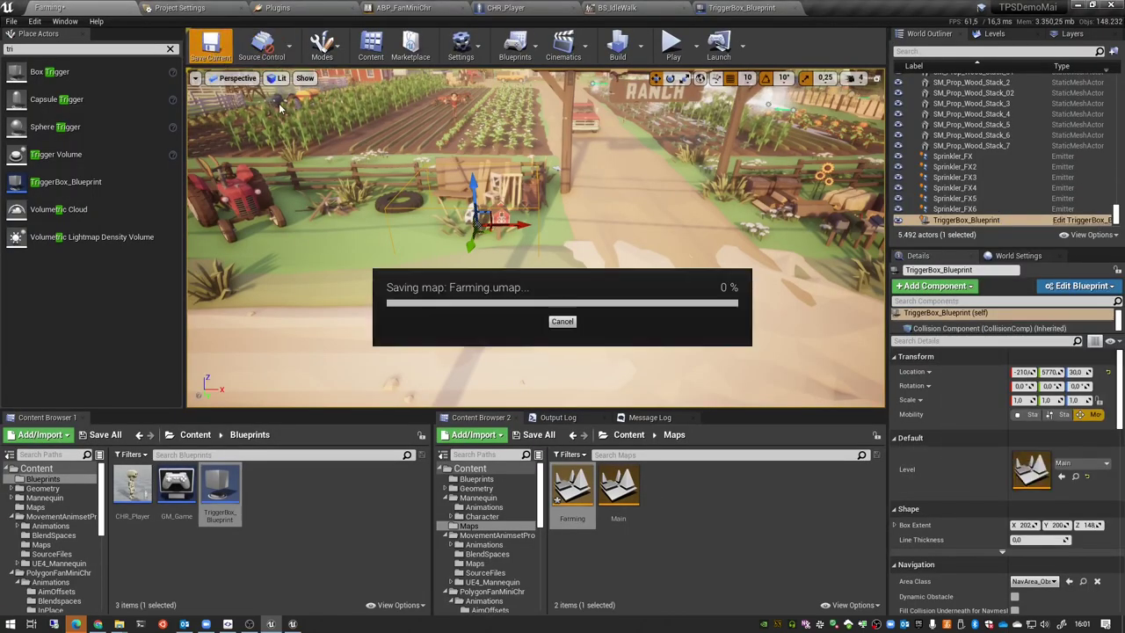
left_click(606, 254)
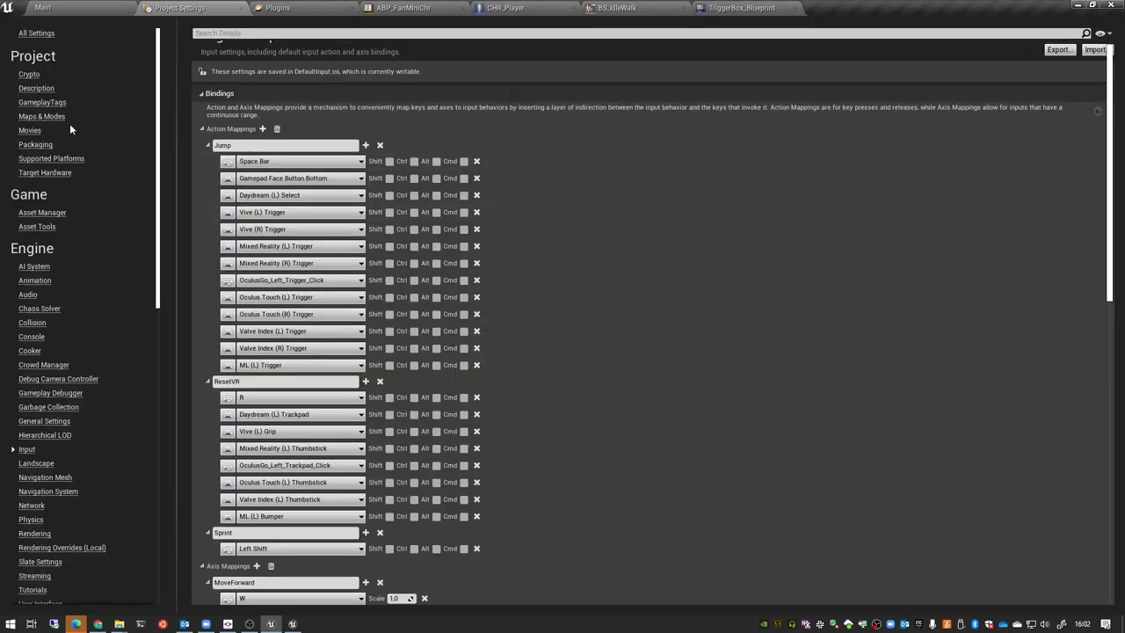
Step: Set both the Editor Startup Map and Game Default Map to Main
left_click(41, 116)
left_click(601, 191)
scroll(647, 390, "up", 2)
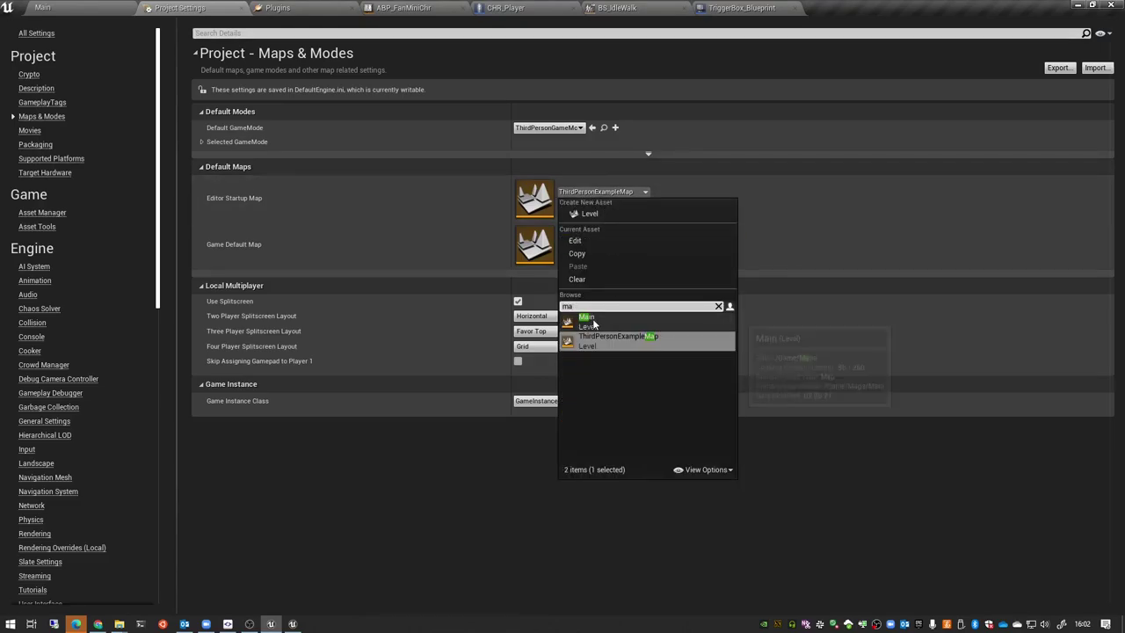
left_click(653, 334)
left_click(601, 238)
left_click(640, 502)
Step: Play-test walking into the trigger, then save the Farming level and view its world settings
left_click(672, 44)
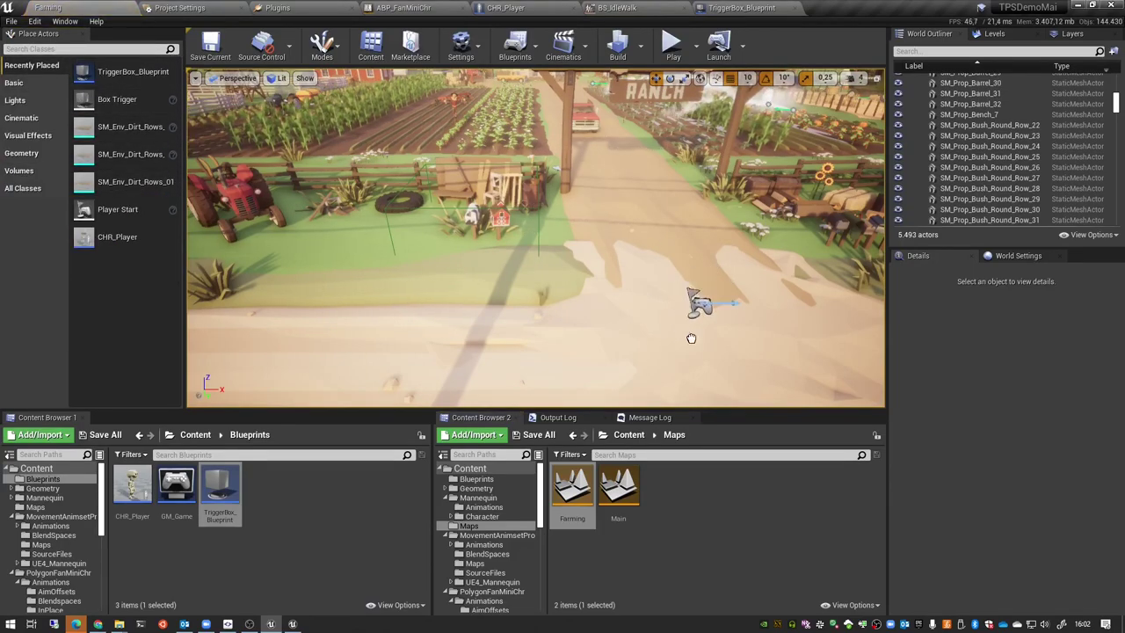
left_click(696, 301)
left_click(206, 51)
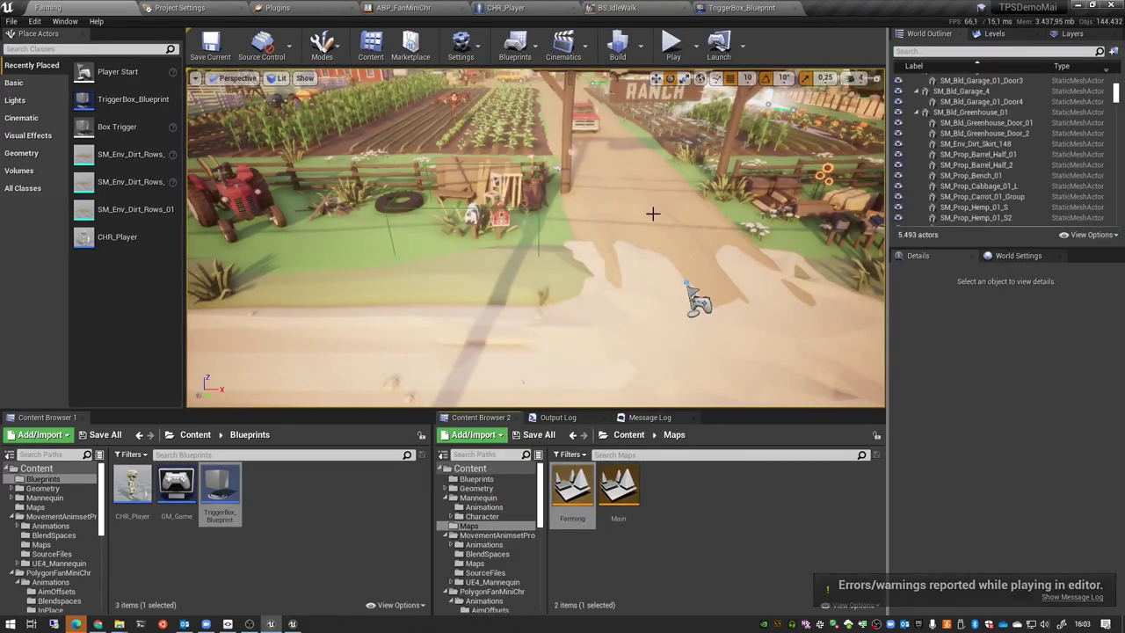
left_click(1017, 255)
Step: Add the Main map to the list of maps to include in the packaged build
left_click(11, 20)
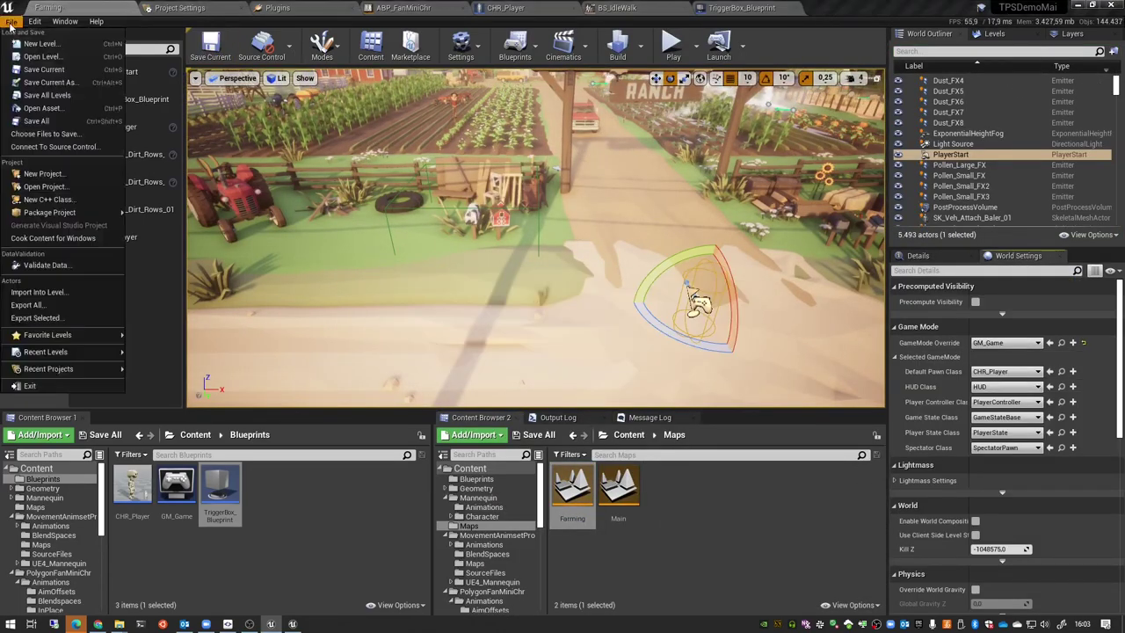
left_click(263, 231)
left_click(648, 508)
scroll(602, 426, "down", 5)
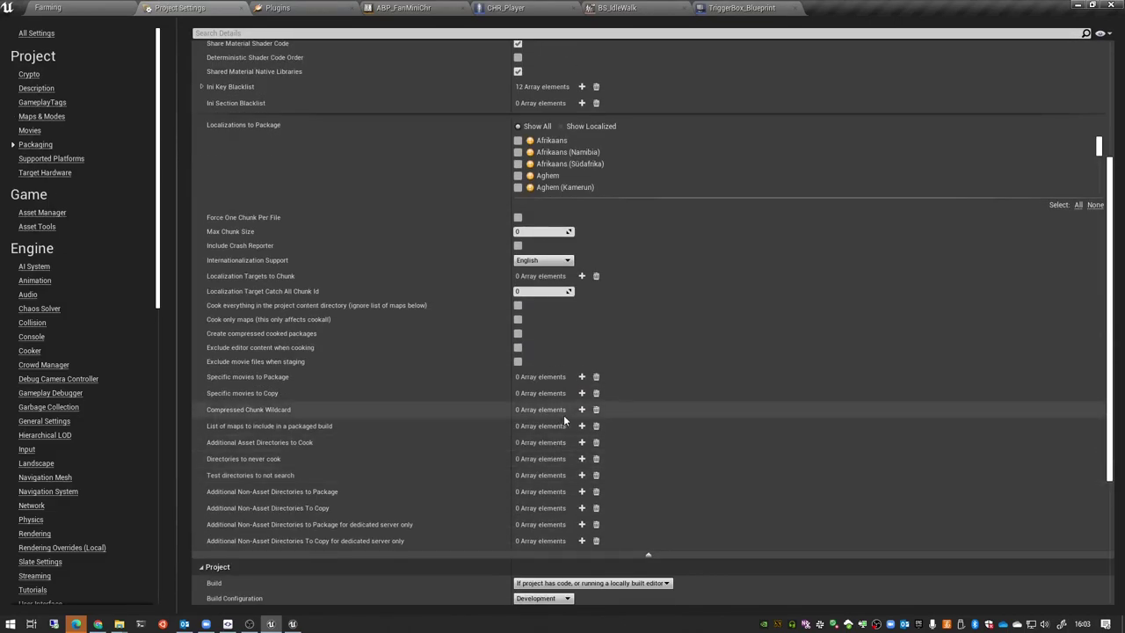
left_click(562, 415)
left_click(222, 100)
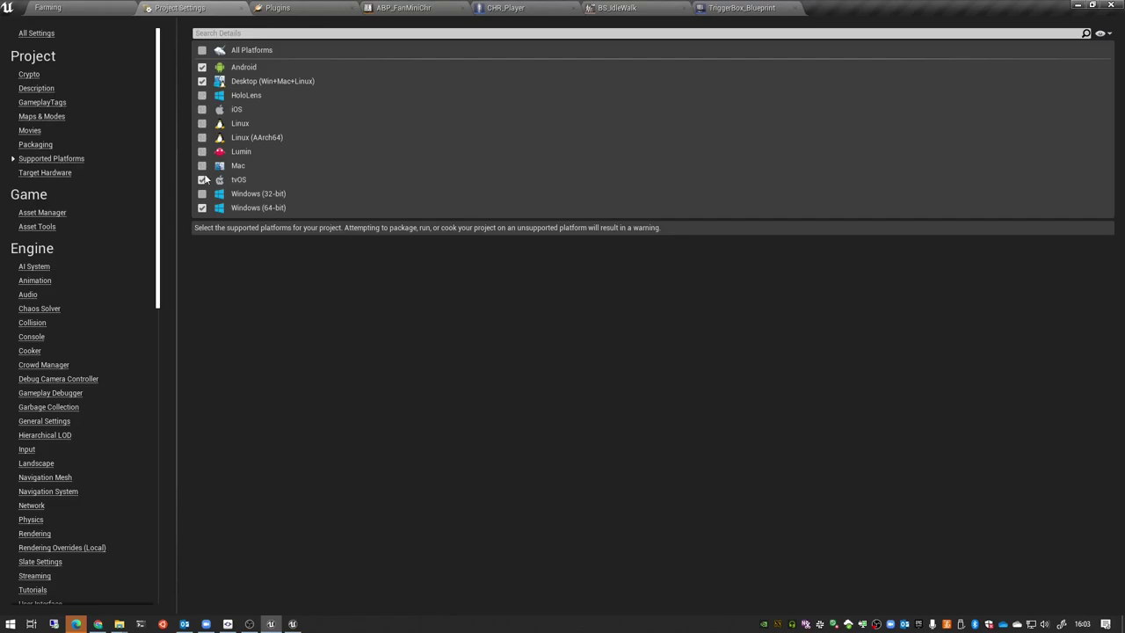
Step: In Android settings, enable install files for all platforms, force small OBB and allow large OBB files
left_click(40, 171)
scroll(80, 330, "down", 10)
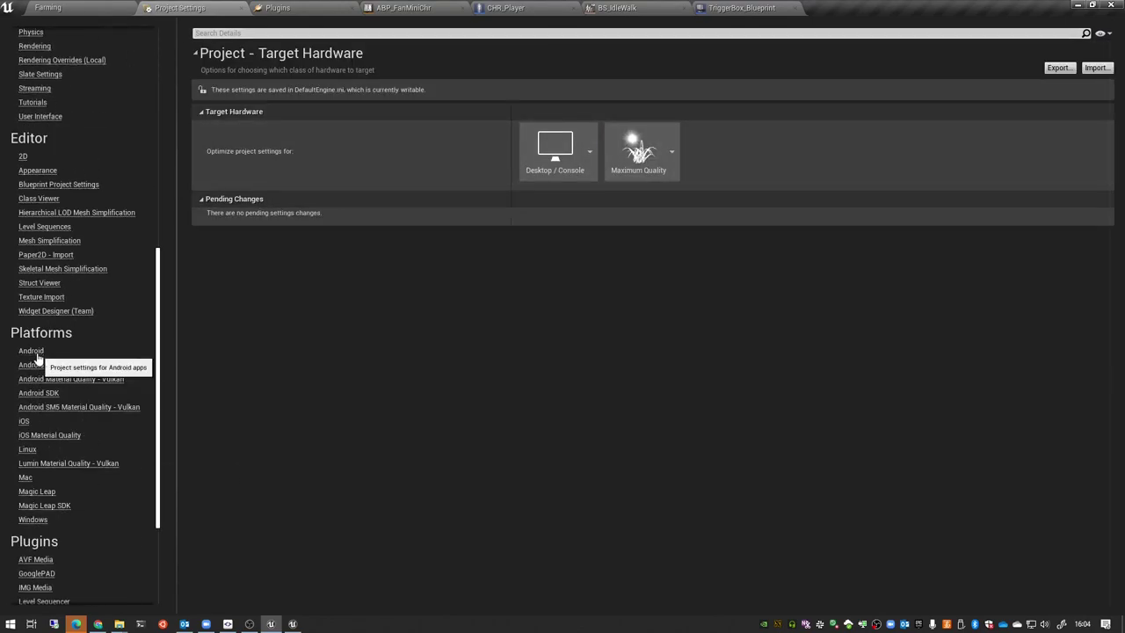
left_click(35, 351)
left_click(518, 287)
left_click(517, 315)
left_click(517, 329)
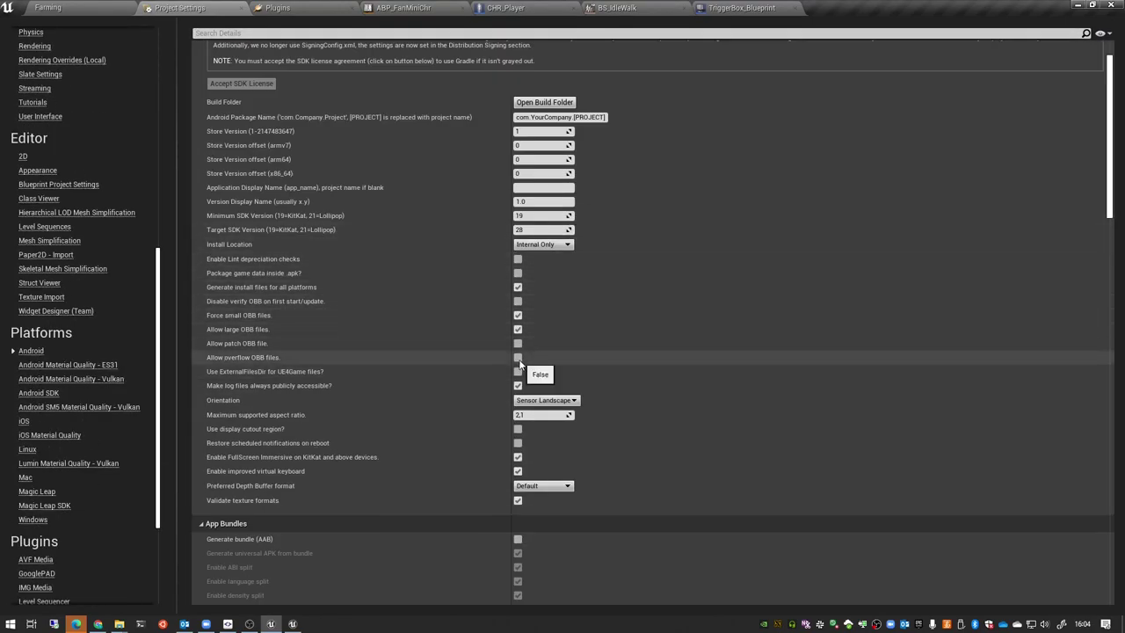
scroll(750, 334, "down", 4)
scroll(749, 335, "down", 10)
left_click(39, 393)
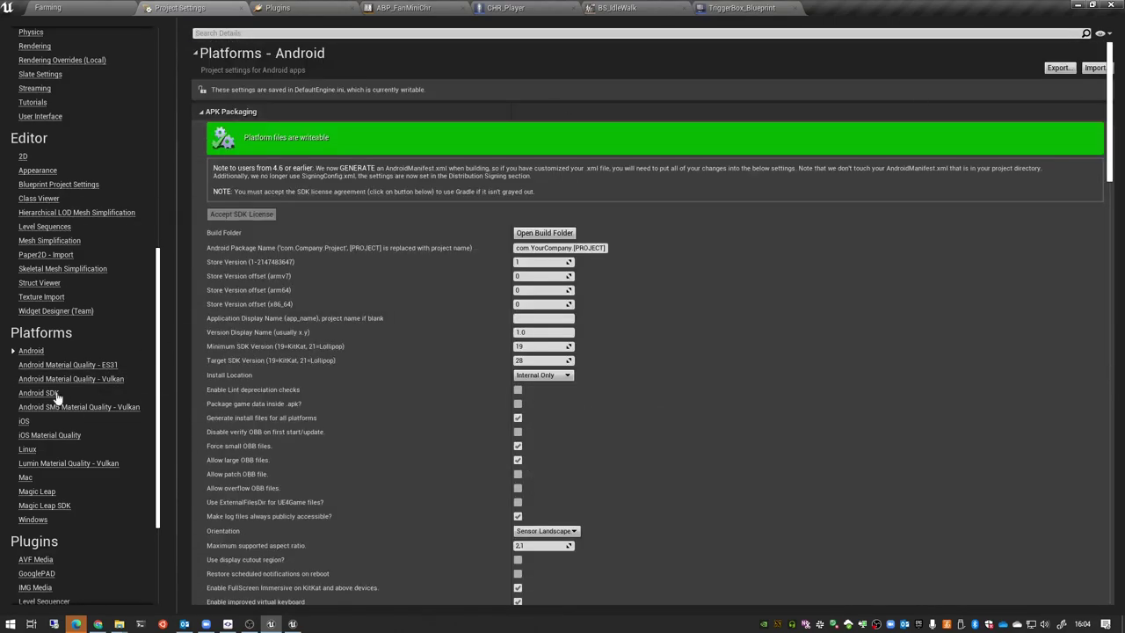
scroll(51, 466, "down", 3)
left_click(22, 9)
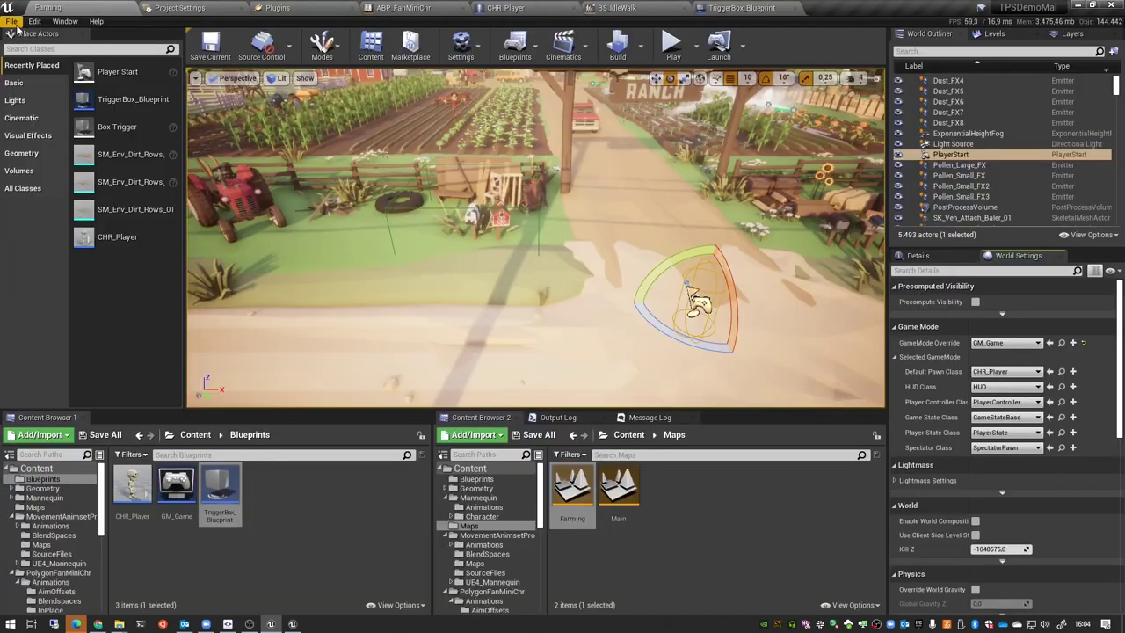
left_click(11, 21)
Step: Package the project for Windows 64-bit into a new Deployment folder
mouse_move(131, 282)
left_click(224, 283)
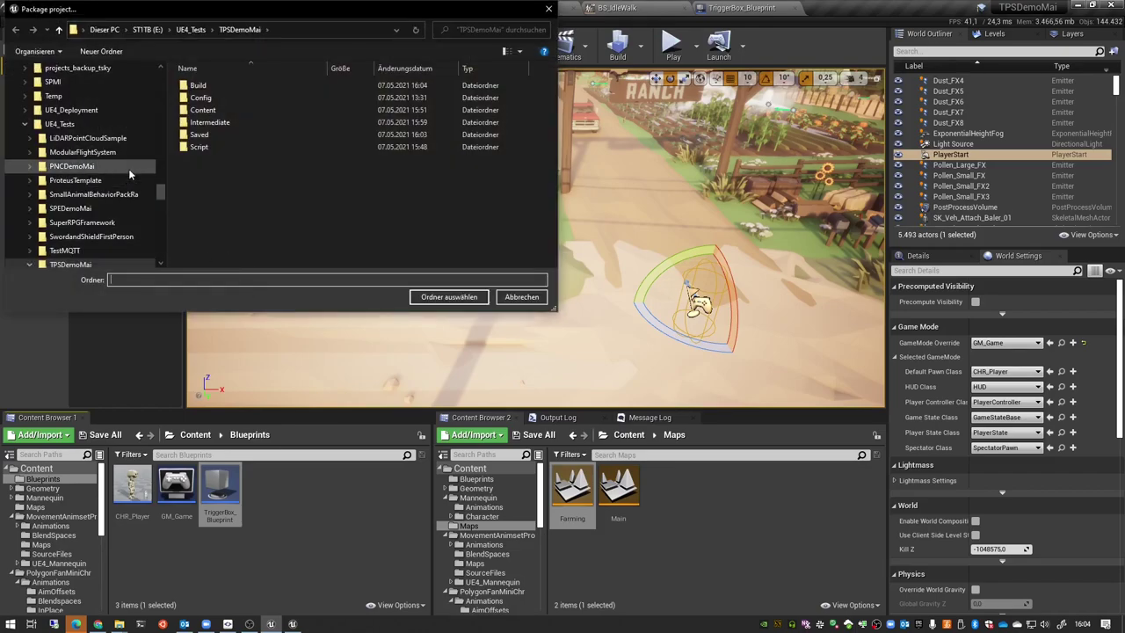
type("Deployment")
key("Return")
key("Return")
left_click(448, 296)
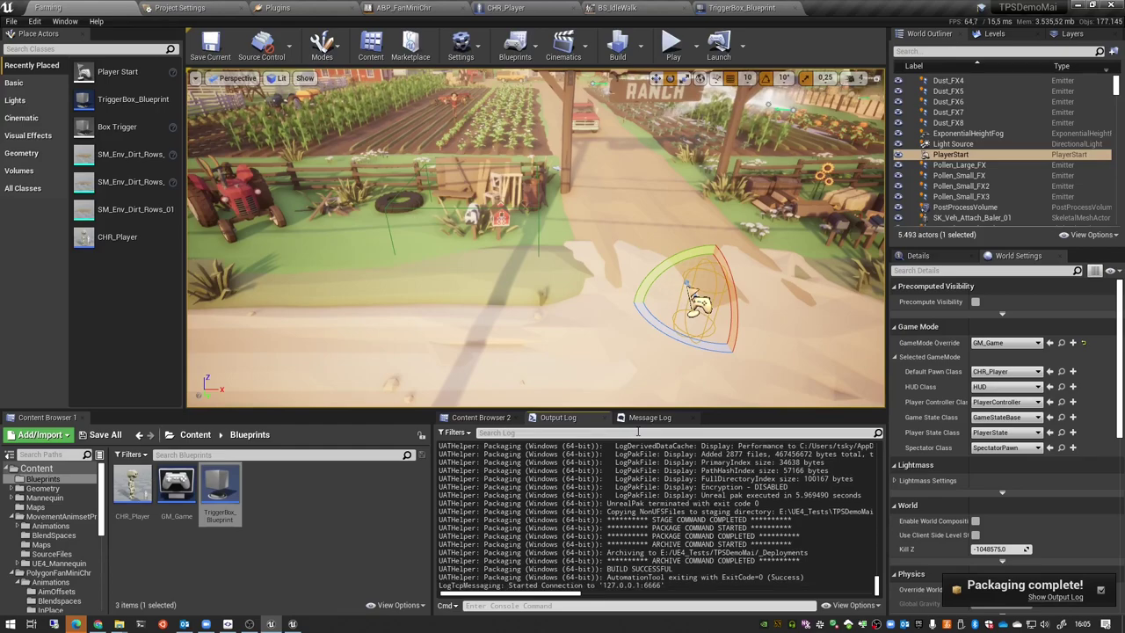
Step: Start packaging the project for Android (ASTC)
left_click(11, 21)
mouse_move(71, 212)
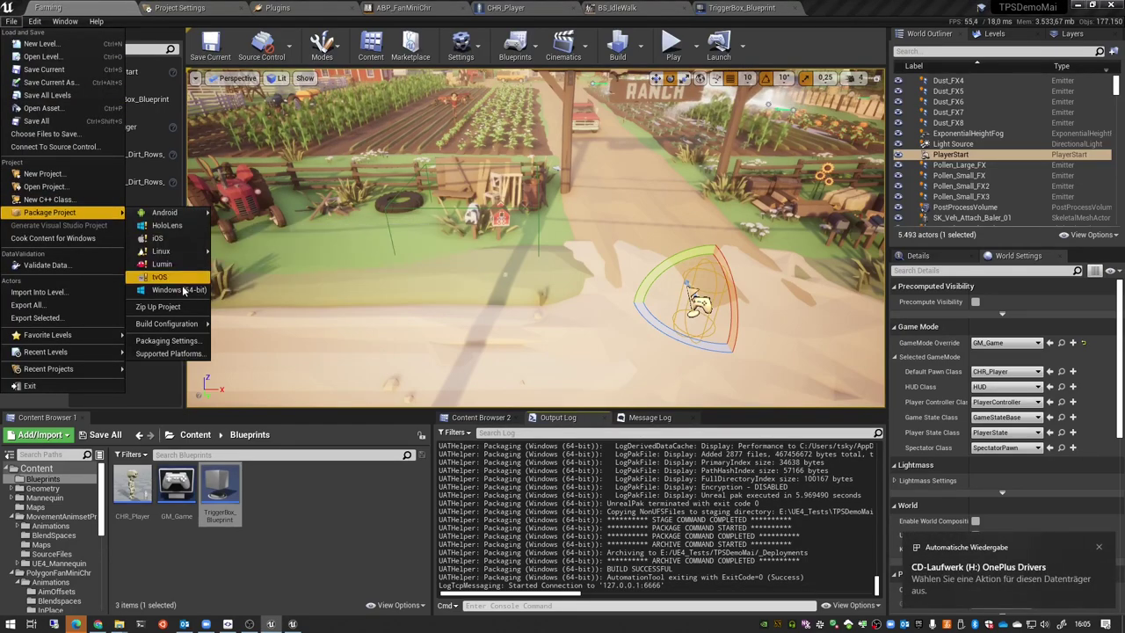
left_click(164, 211)
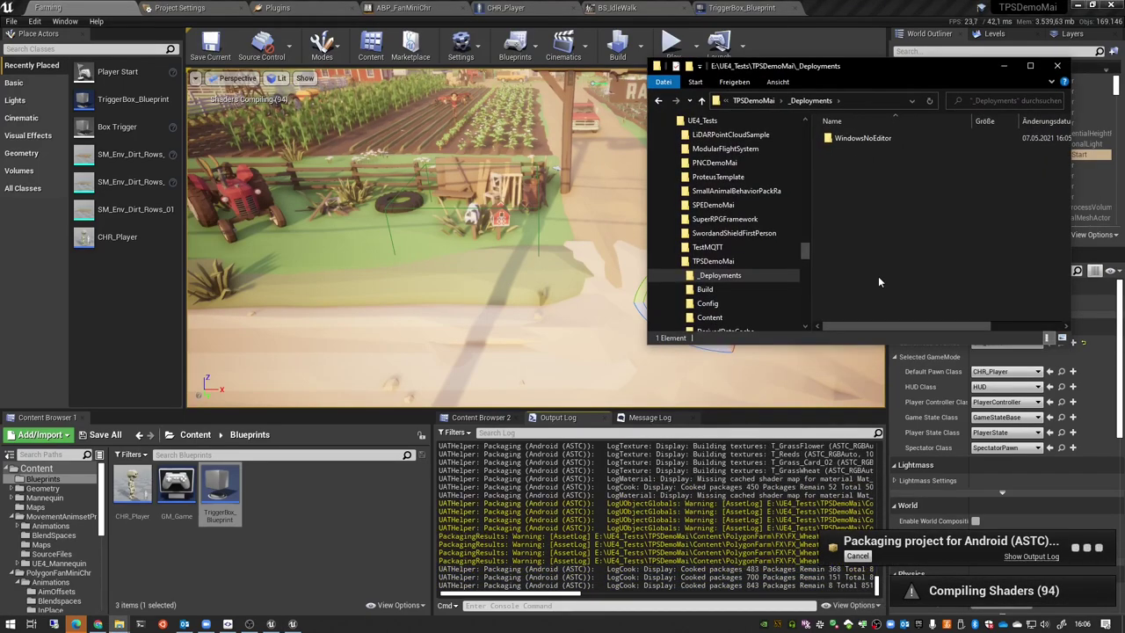
Step: Check TPSDemoMai.exe in WindowsNoEditor, then run Install_TPSDemoMai-armv7.bat from Android_ASTC
left_click(882, 143)
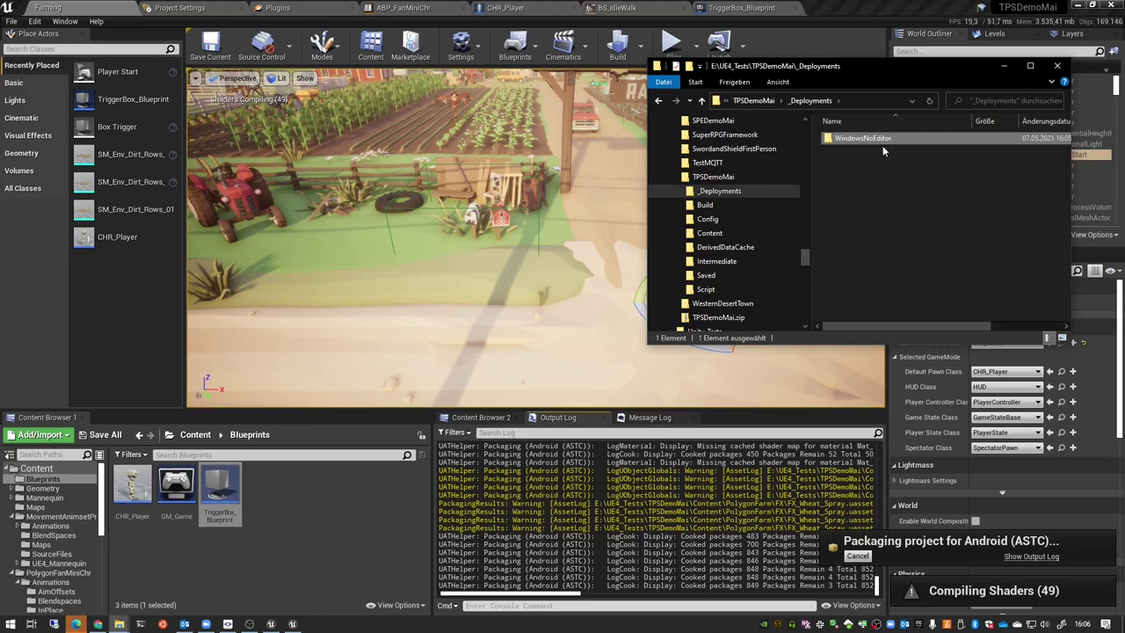
double_click(882, 145)
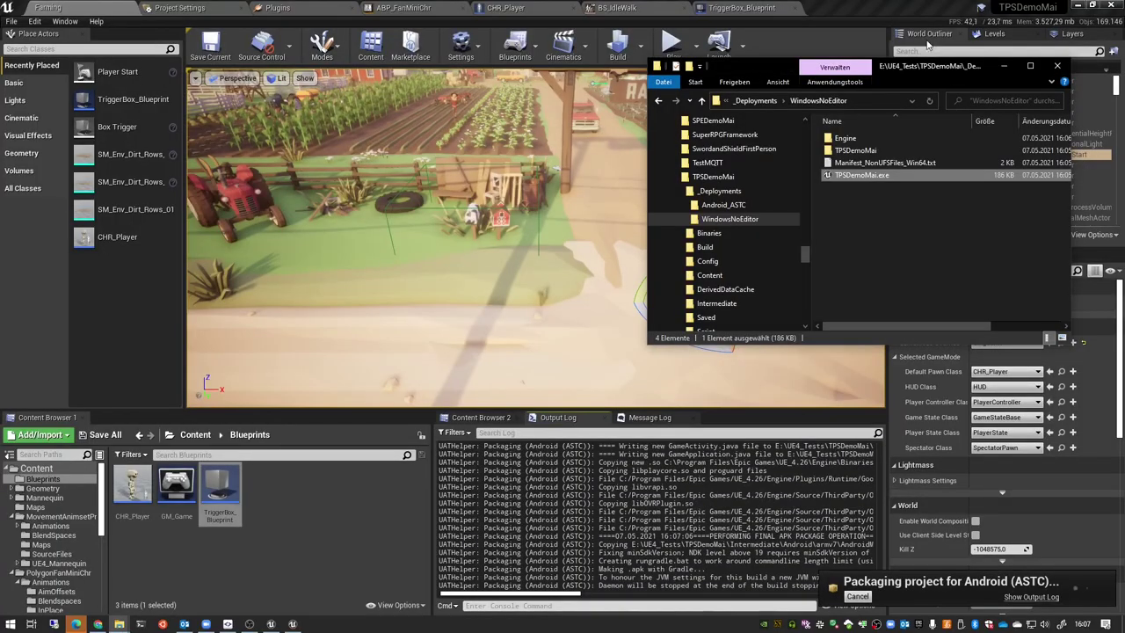
key("alt+Up")
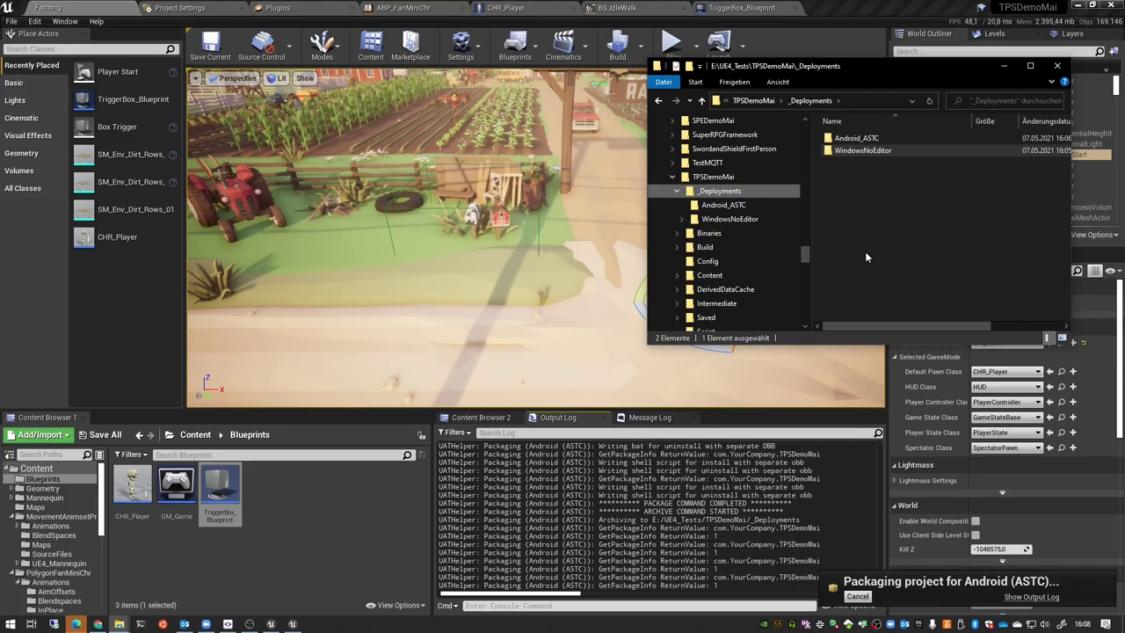
double_click(855, 138)
double_click(882, 138)
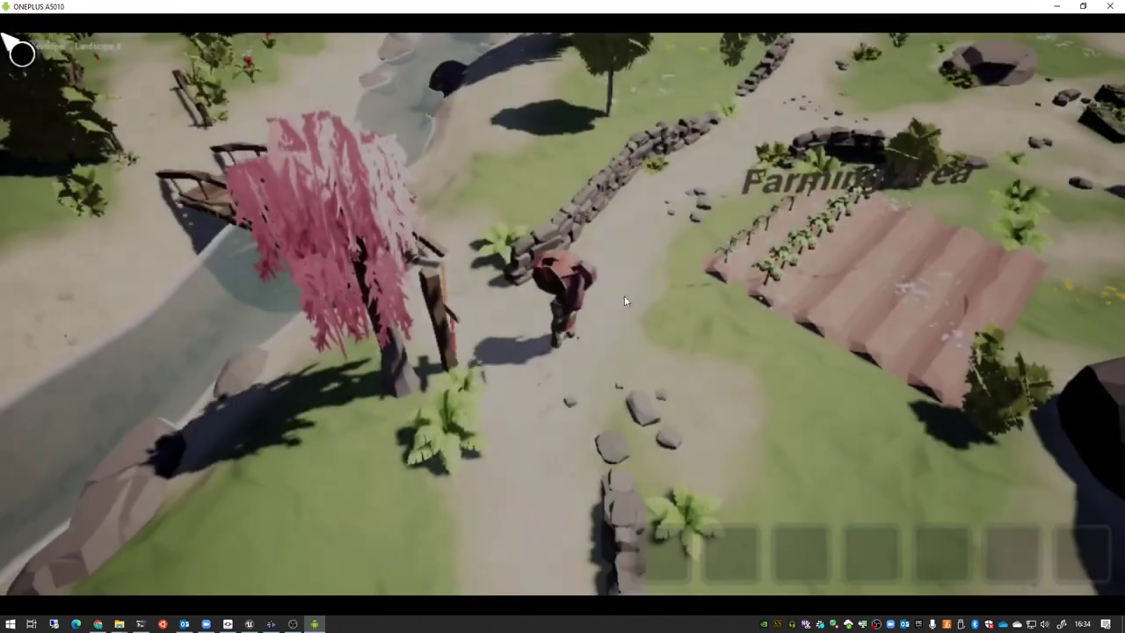
Step: Walk the character and swing the camera around the ranch, then exit to the phone's home screen
mouse_move(624, 302)
left_mouse_down()
mouse_move(995, 405)
mouse_move(809, 66)
mouse_move(188, 601)
mouse_move(791, 514)
left_mouse_up()
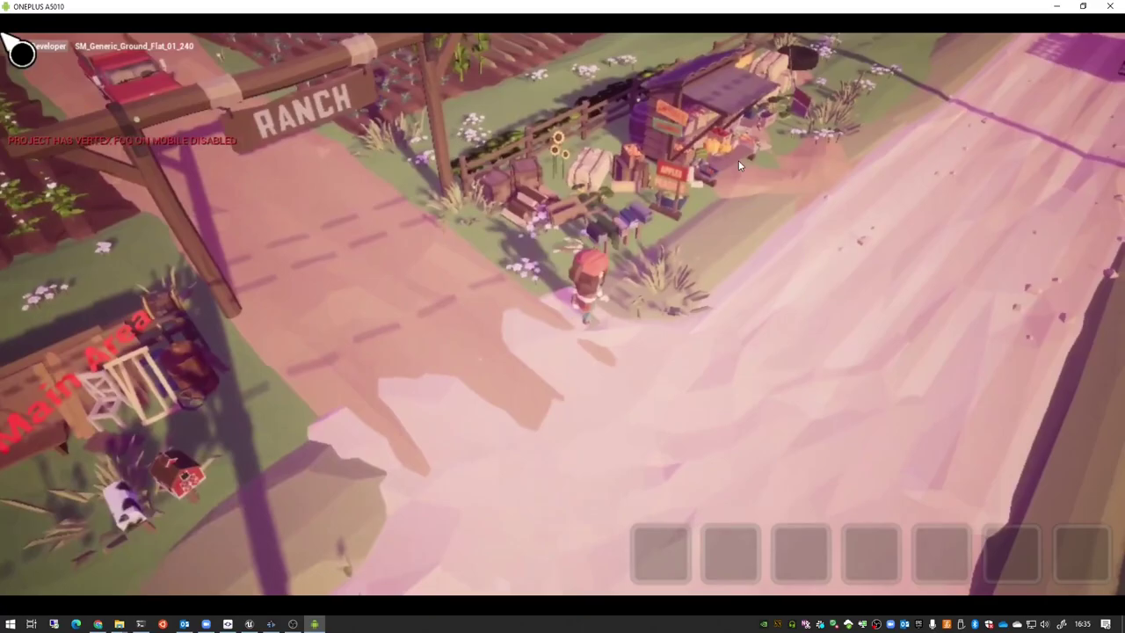
mouse_move(738, 160)
left_mouse_down()
mouse_move(137, 123)
mouse_move(391, 86)
mouse_move(32, 380)
mouse_move(269, 182)
mouse_move(1076, 223)
mouse_move(938, 503)
mouse_move(1044, 510)
mouse_move(572, 577)
mouse_move(429, 496)
left_mouse_up()
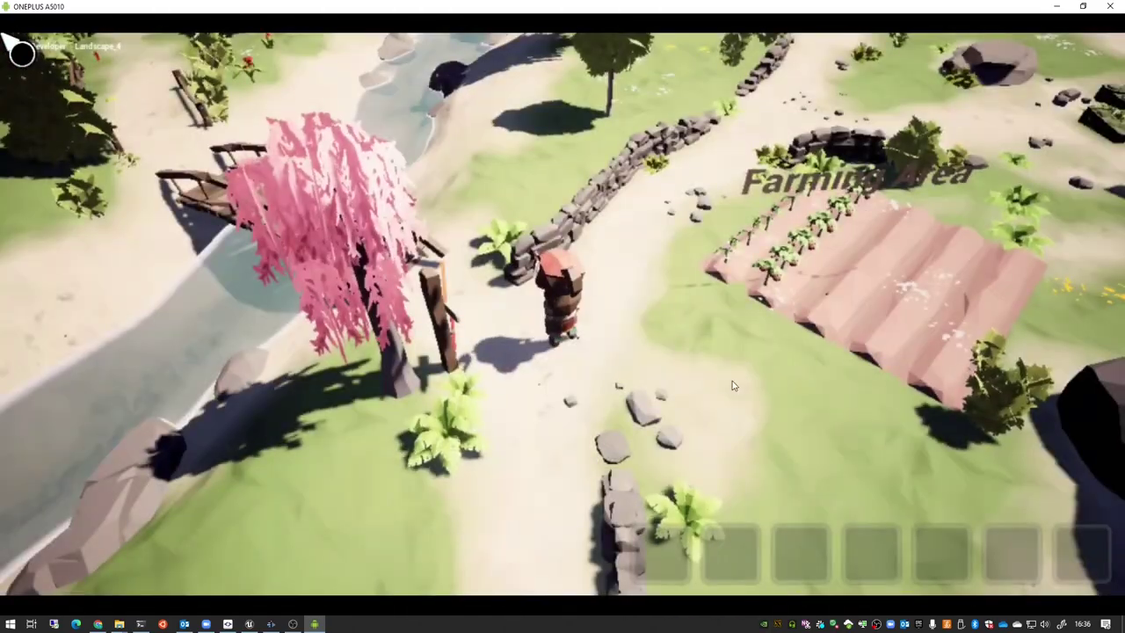
middle_click(963, 281)
Step: Scroll down the phone's app drawer in scrcpy to reach the TPSDemoMai game app
scroll(963, 281, "down", 5)
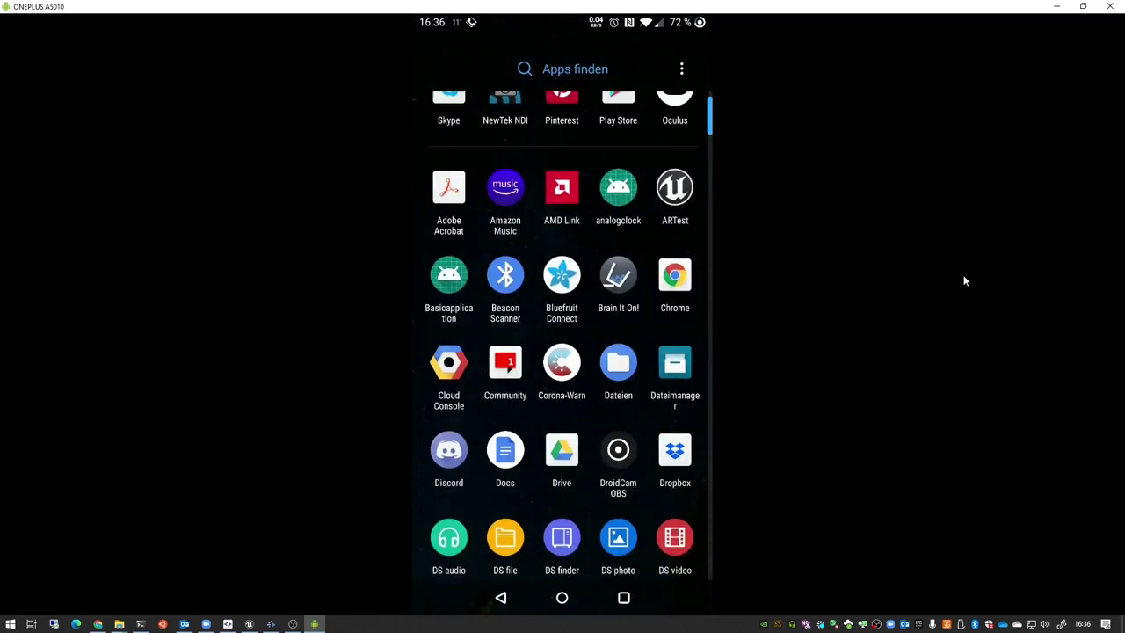
scroll(963, 281, "down", 3)
scroll(964, 282, "down", 3)
scroll(964, 281, "down", 3)
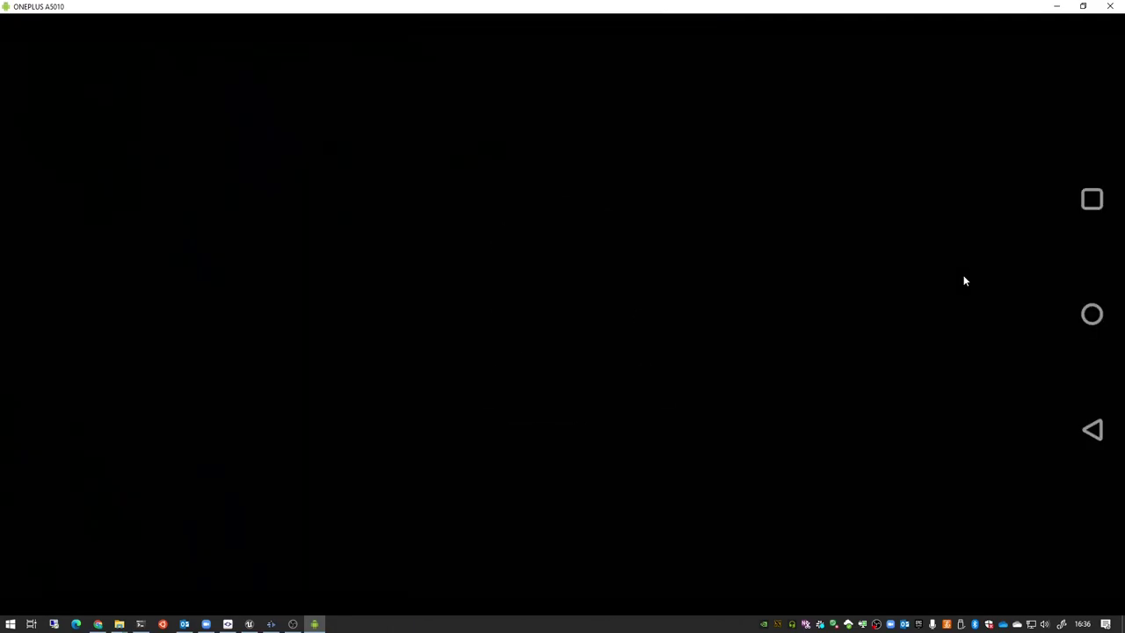